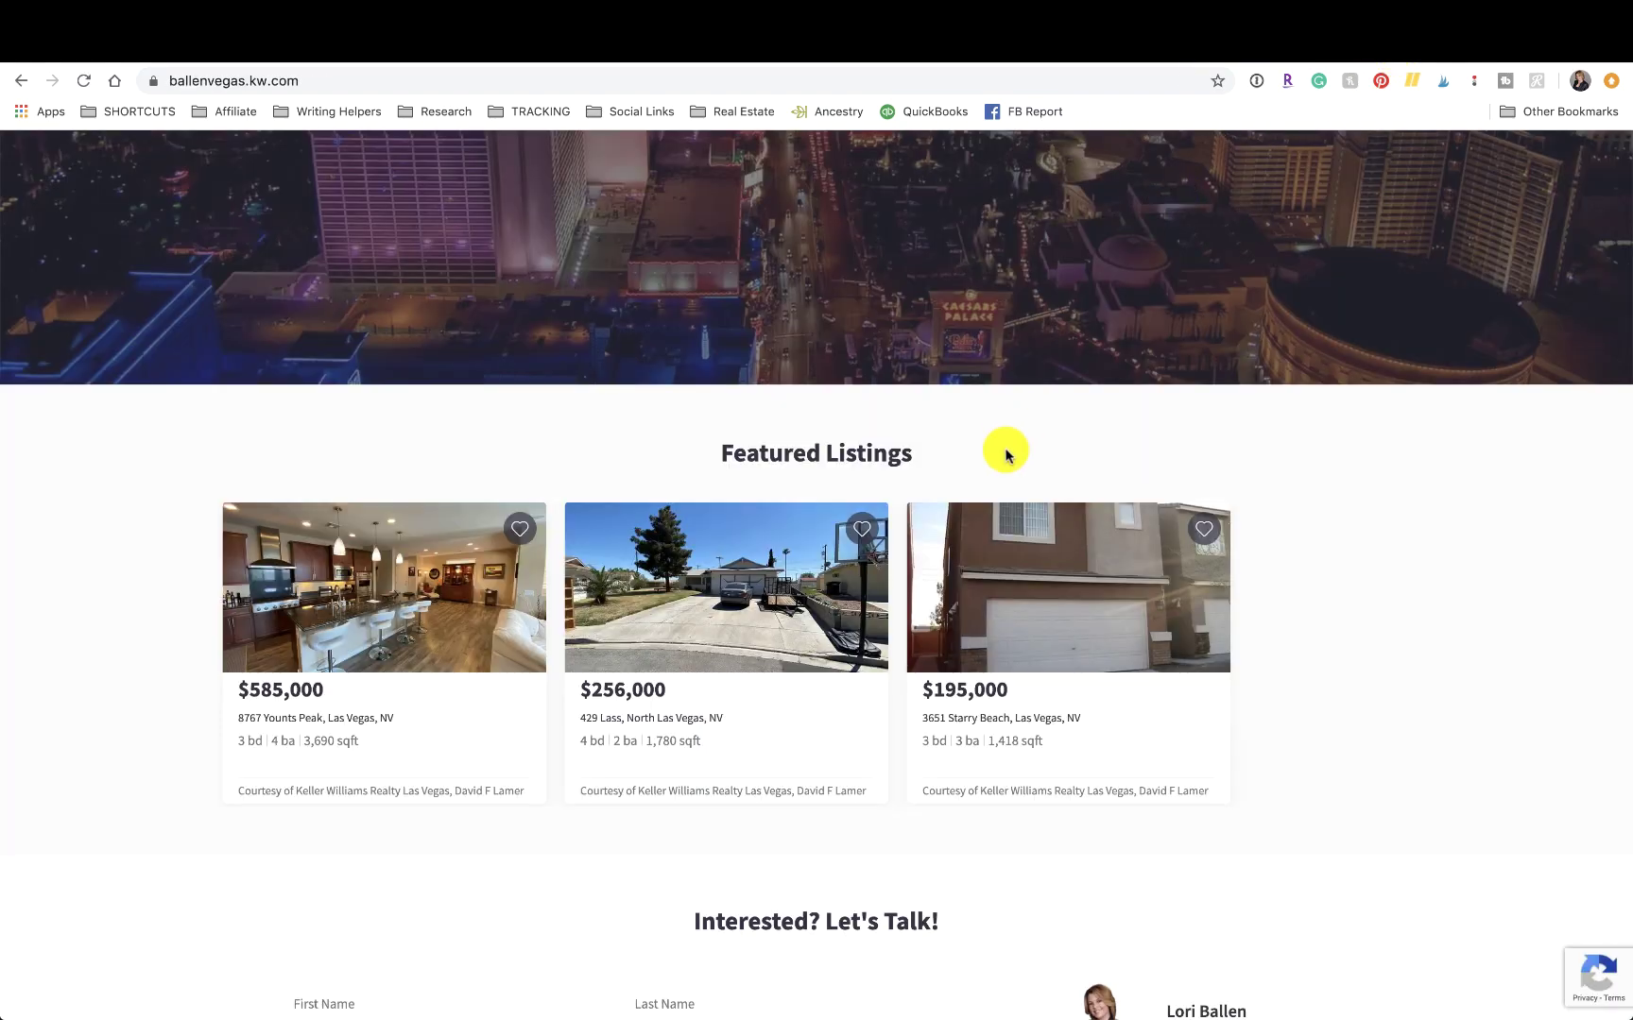
Browse the homepage and team menu, then view the three Featured Listings ($585,000, $256,000, $195,000).
scroll(1006, 454, up, 10)
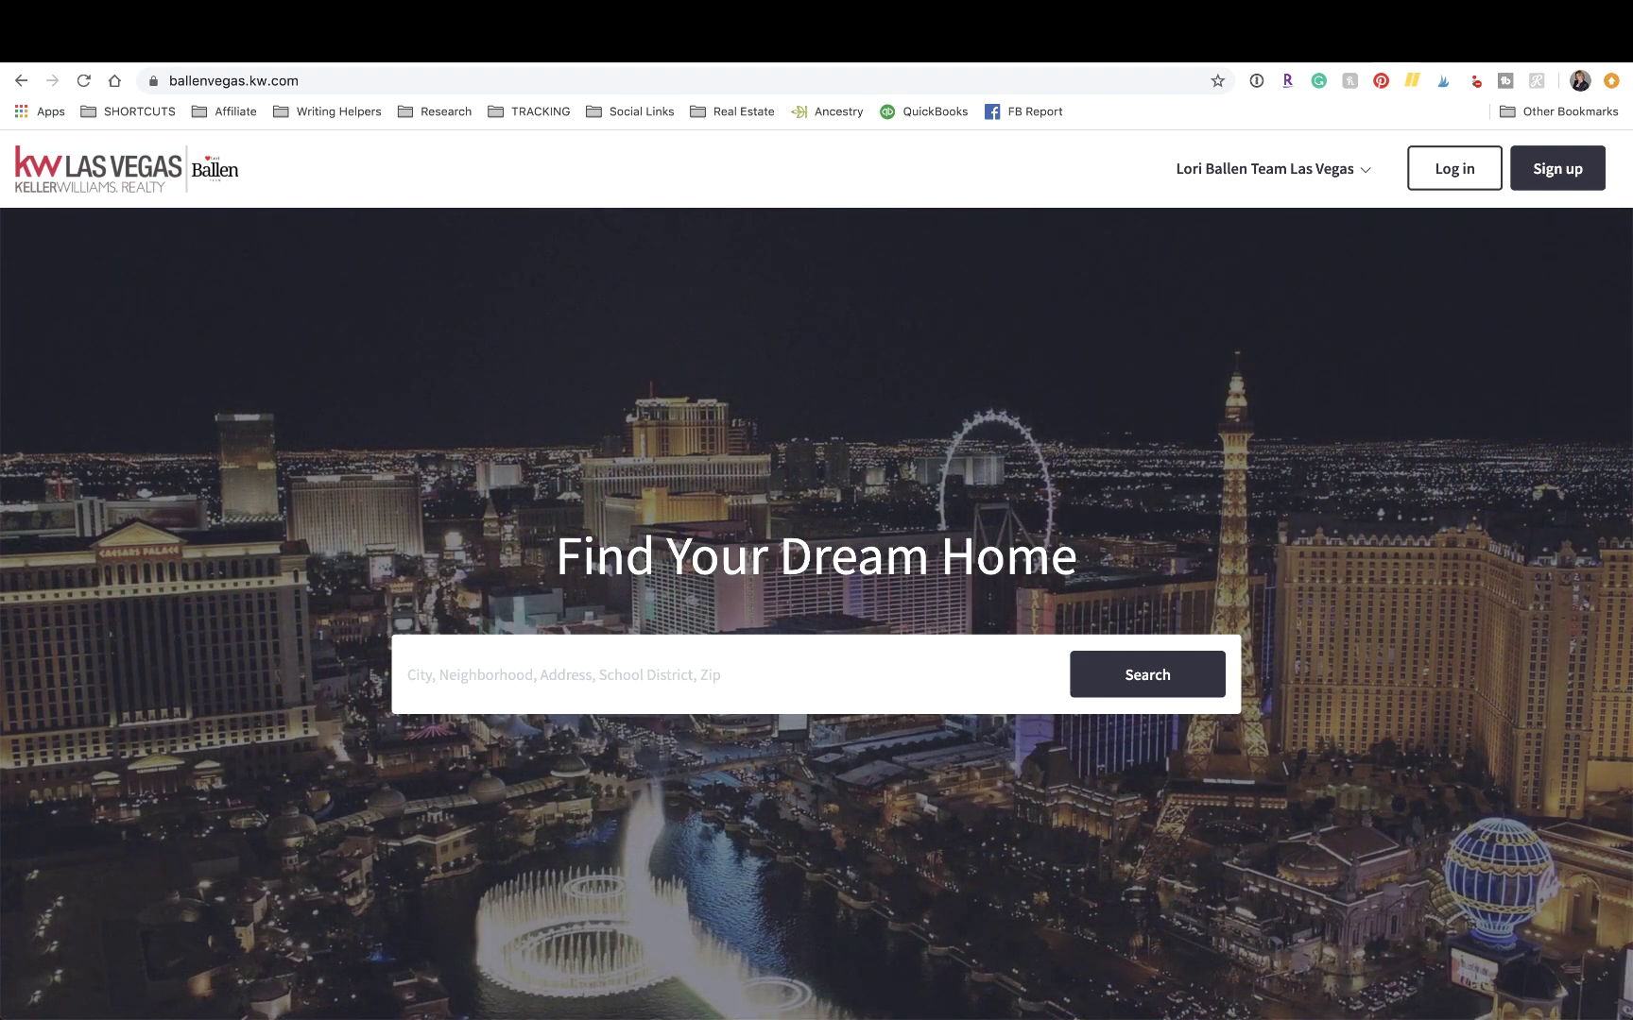
click(1359, 170)
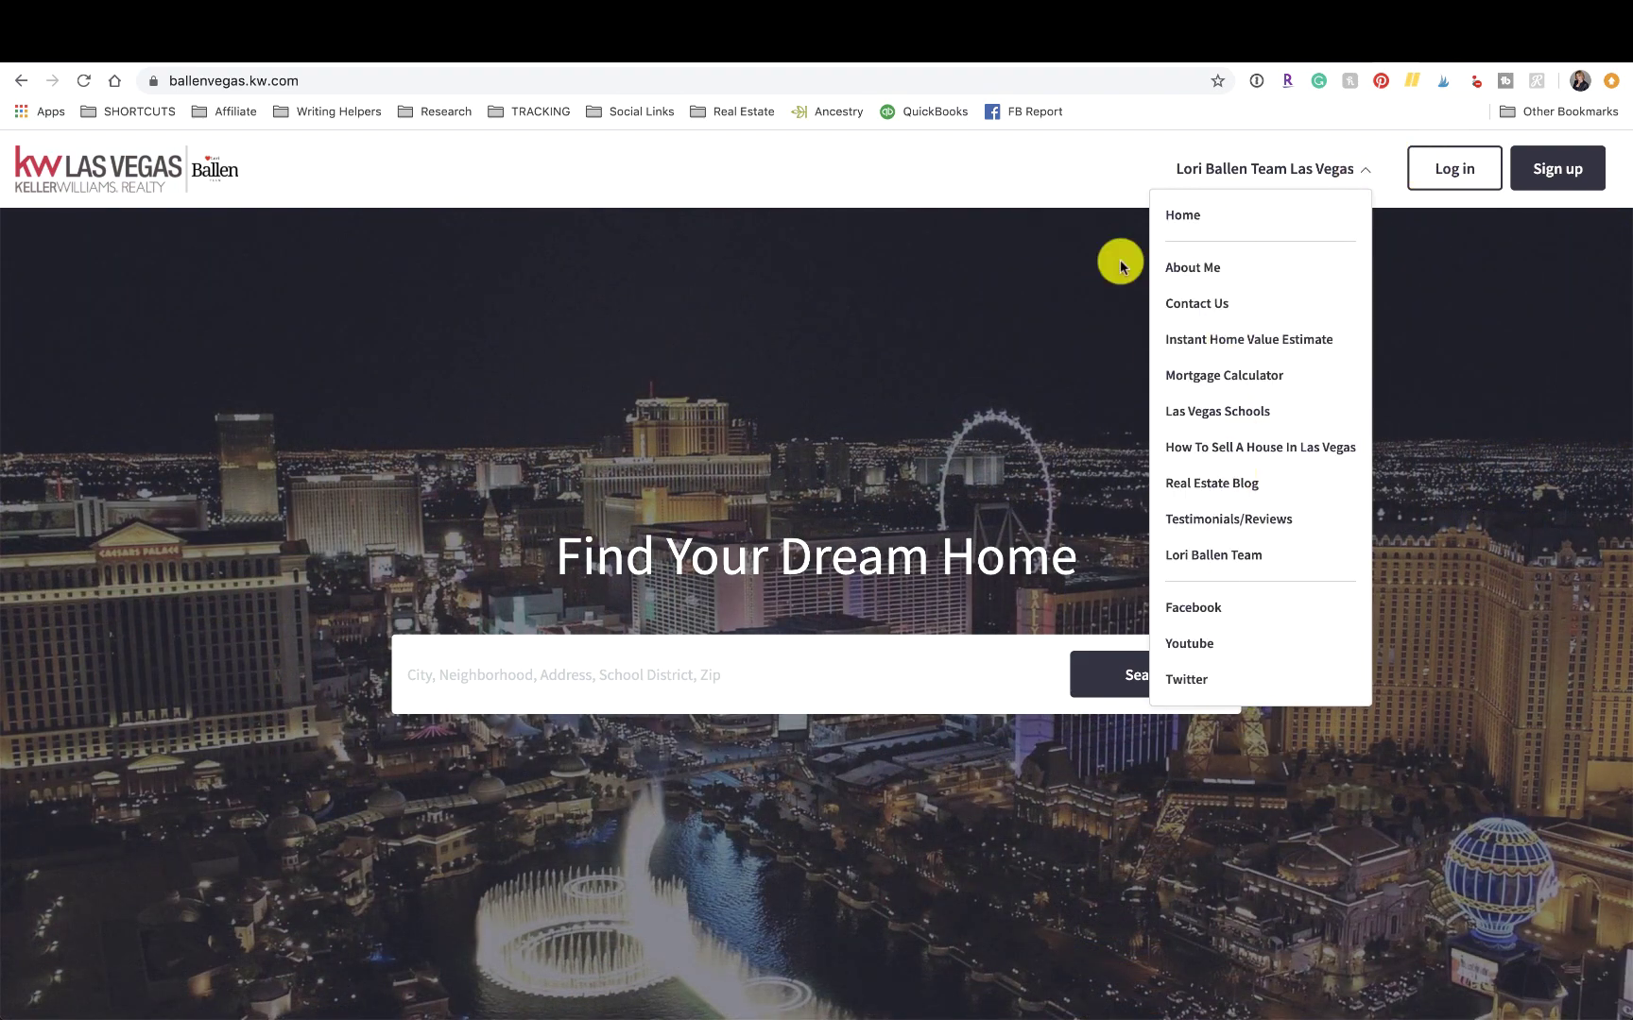
click(1013, 182)
scroll(1013, 182, down, 3)
scroll(1013, 182, down, 5)
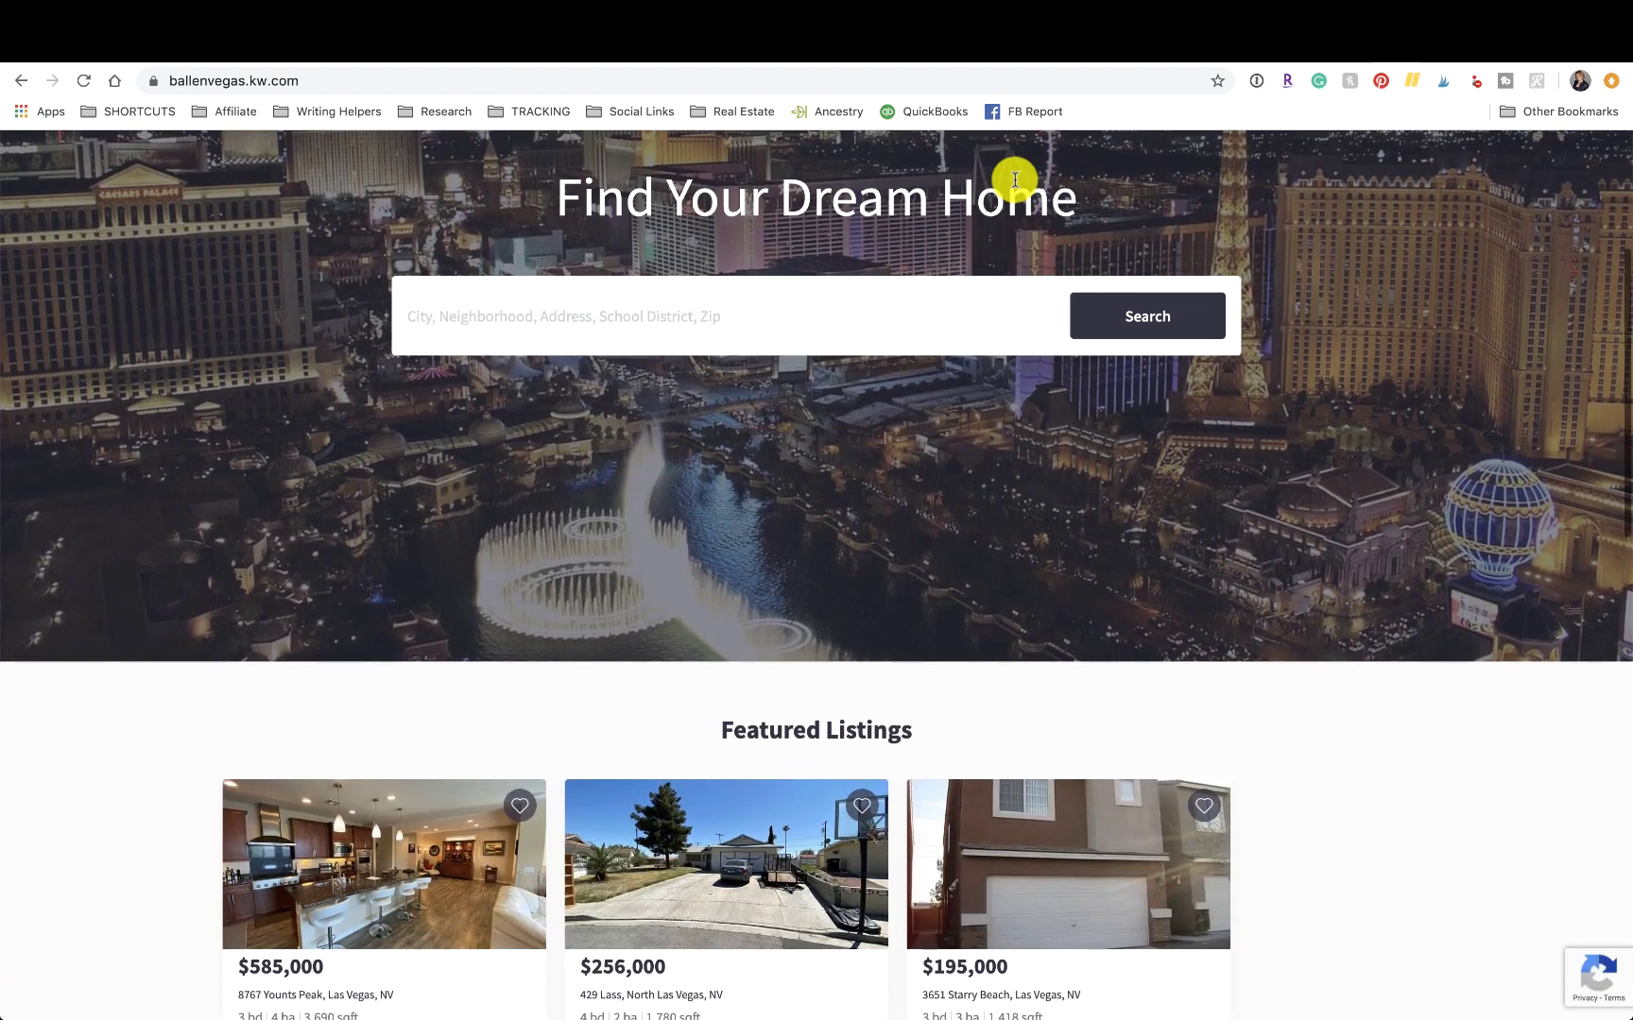
scroll(1014, 183, down, 2)
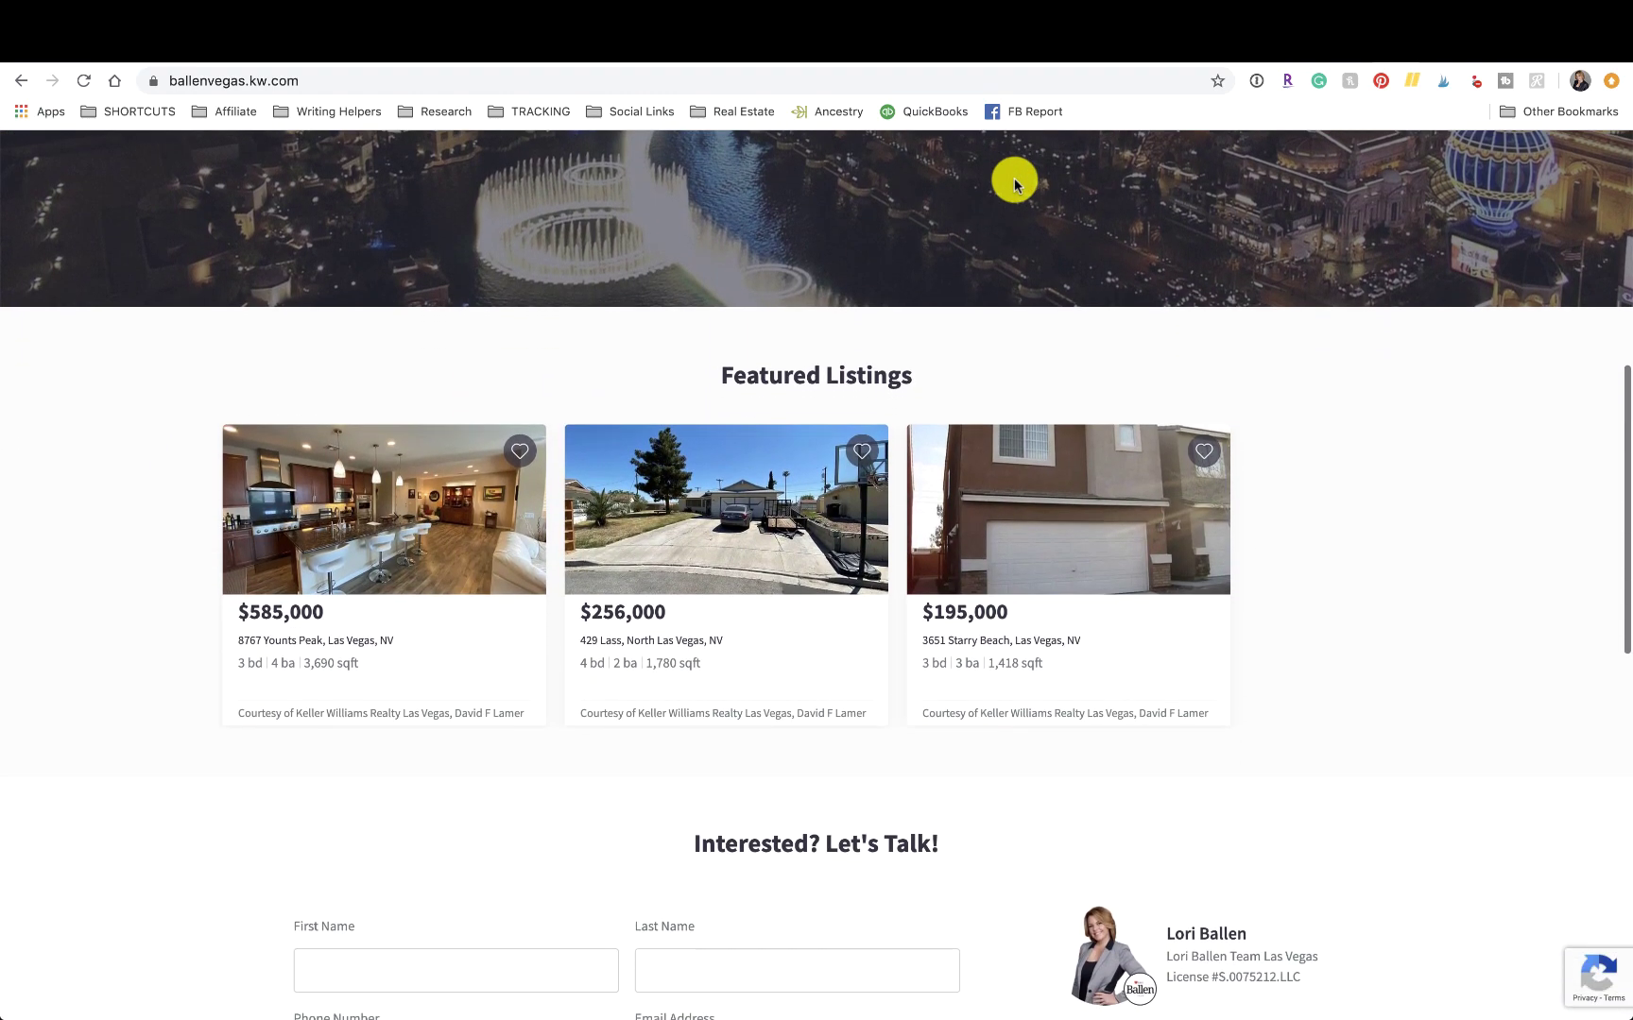
scroll(1014, 182, up, 2)
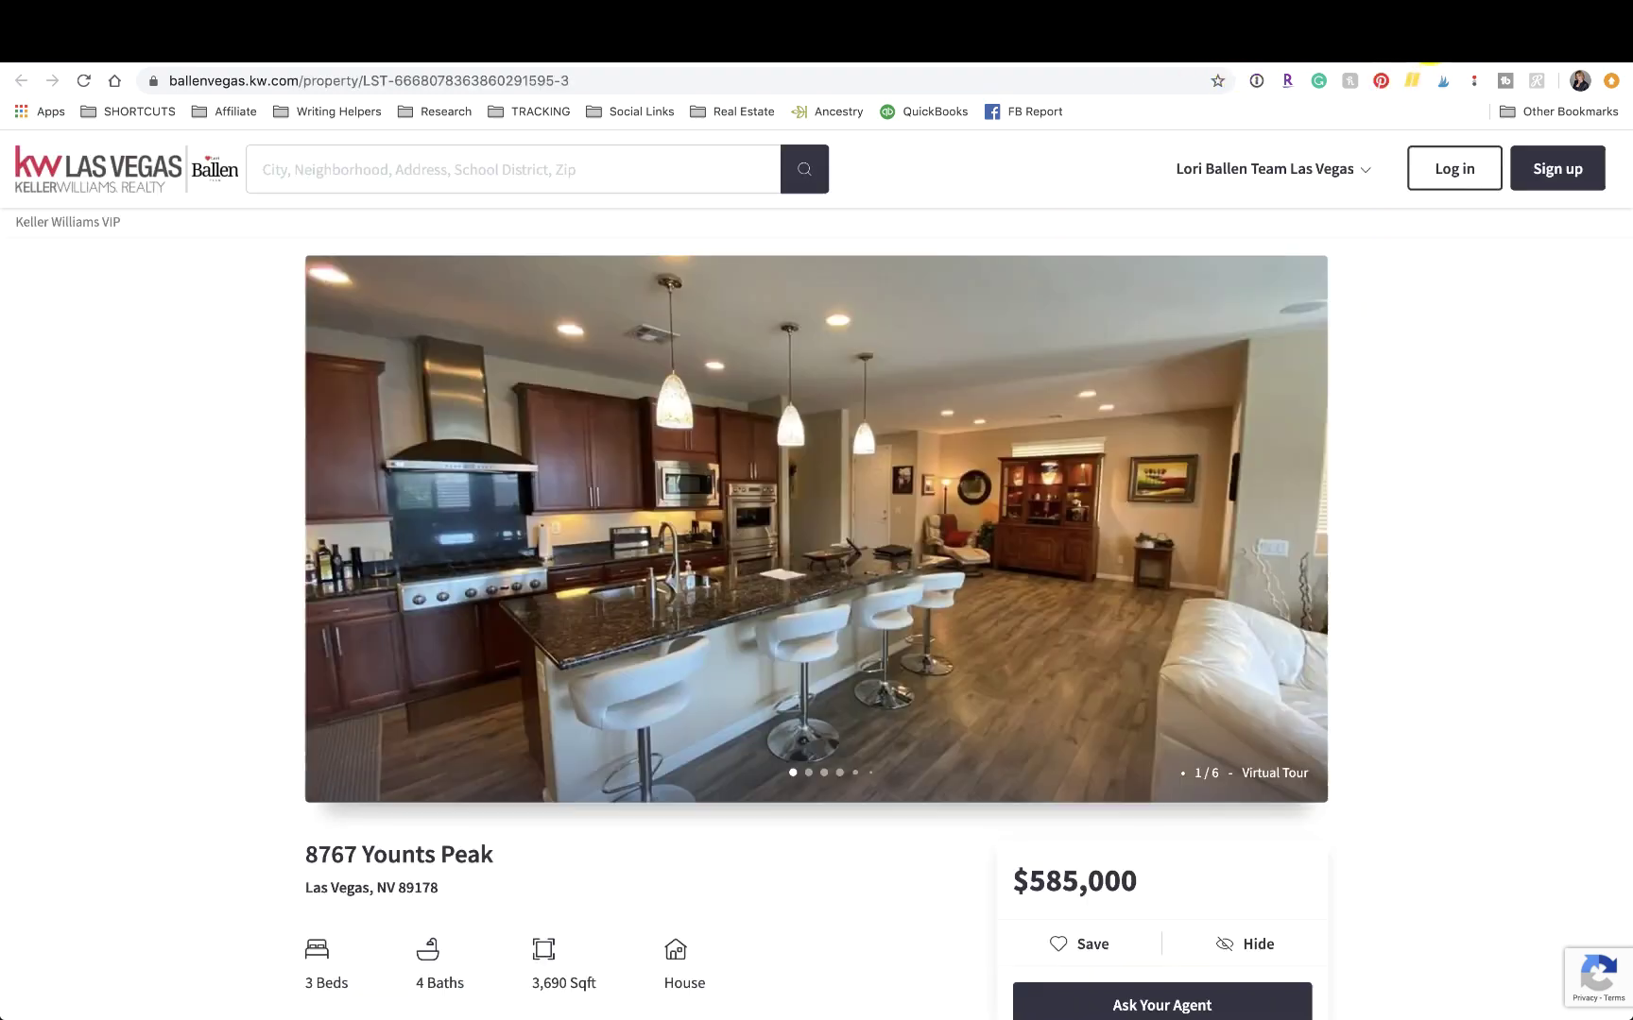
Load agent.kw.com to bring up the KW Command dashboard with 411 leads YTD.
click(661, 82)
text(a)
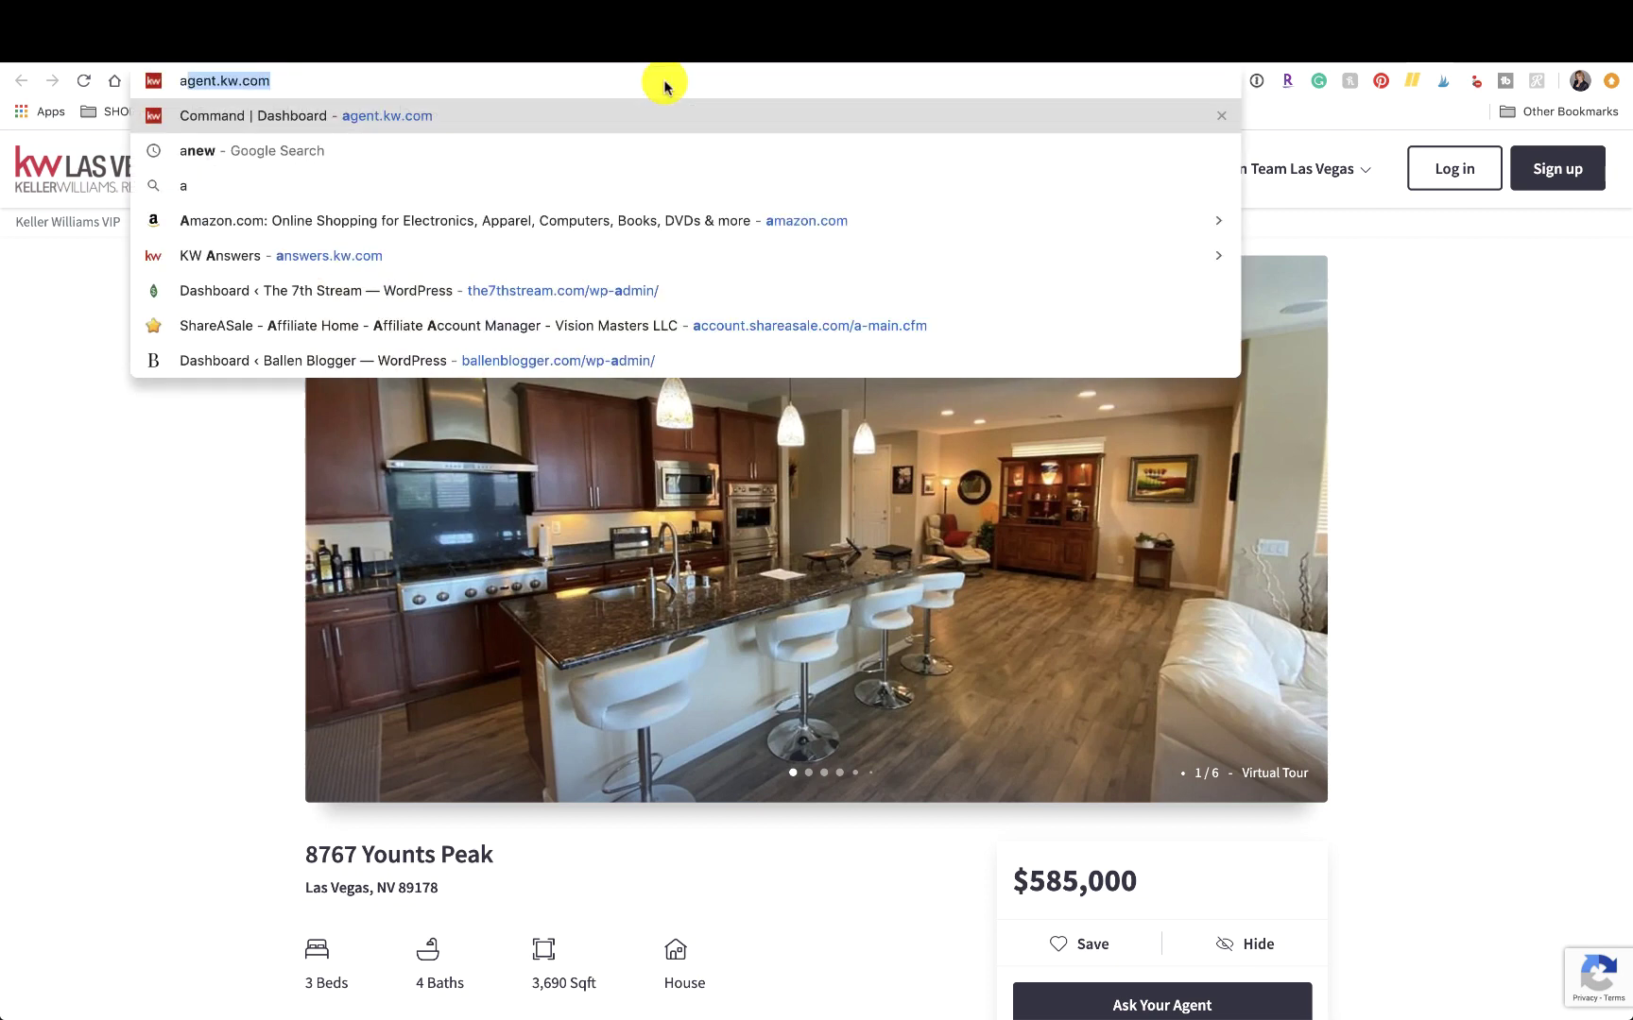
text(gent.kw.com)
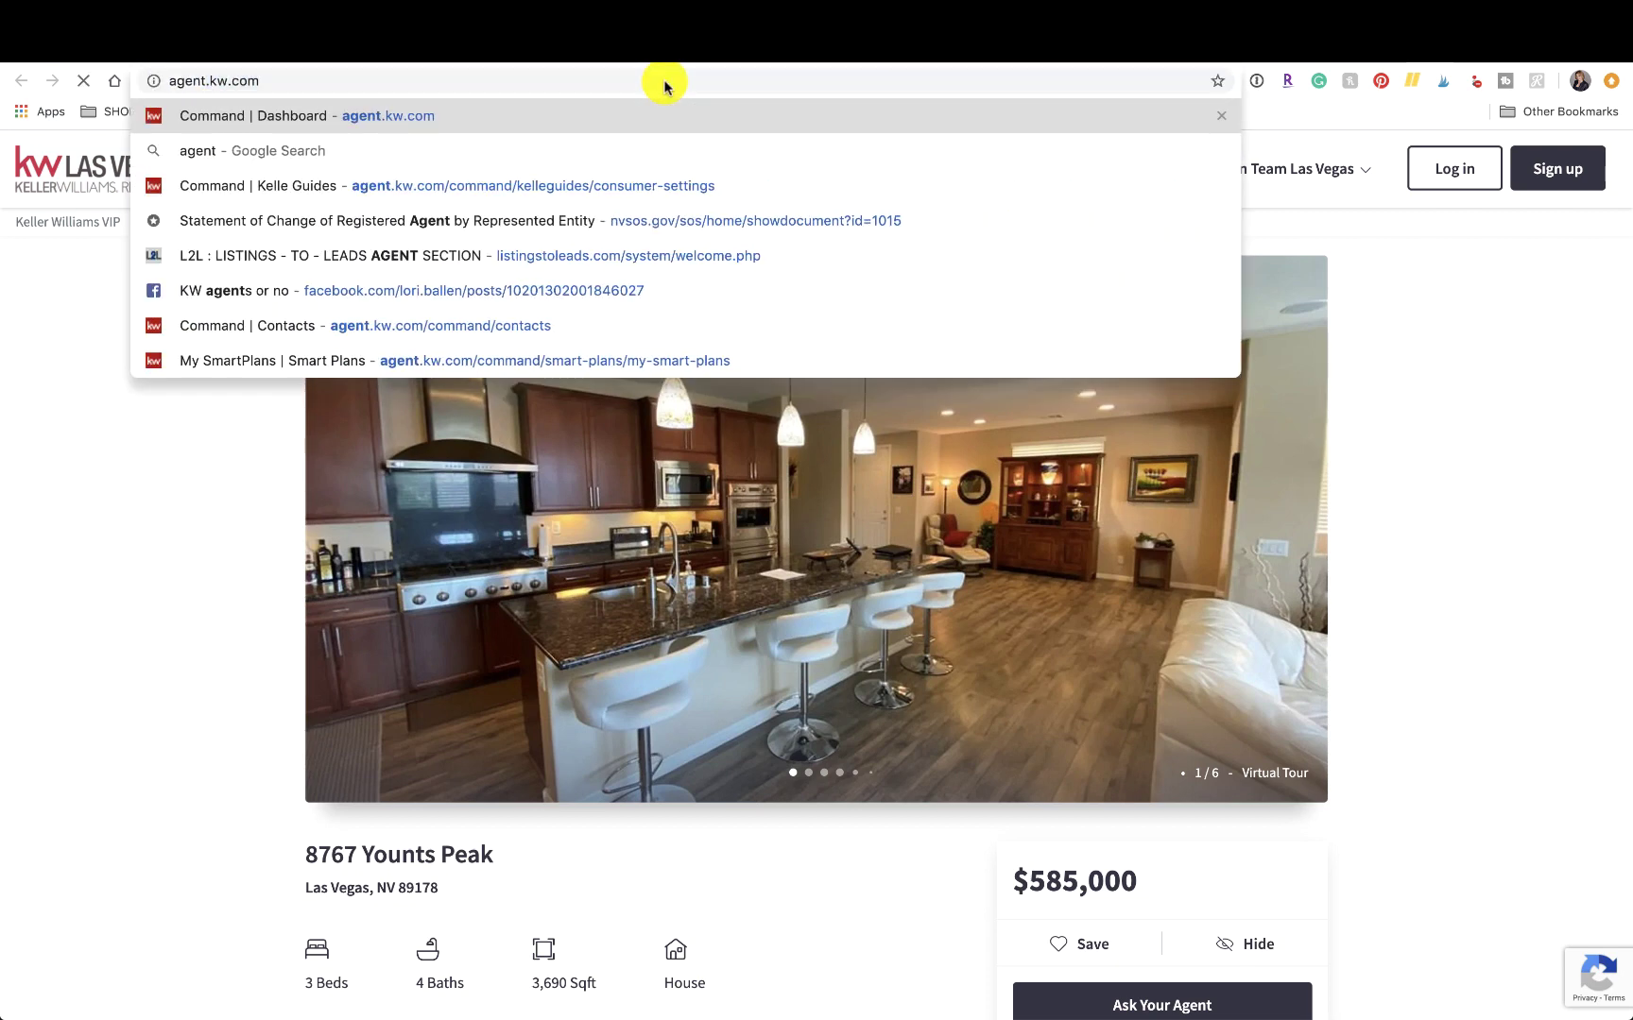
key(Return)
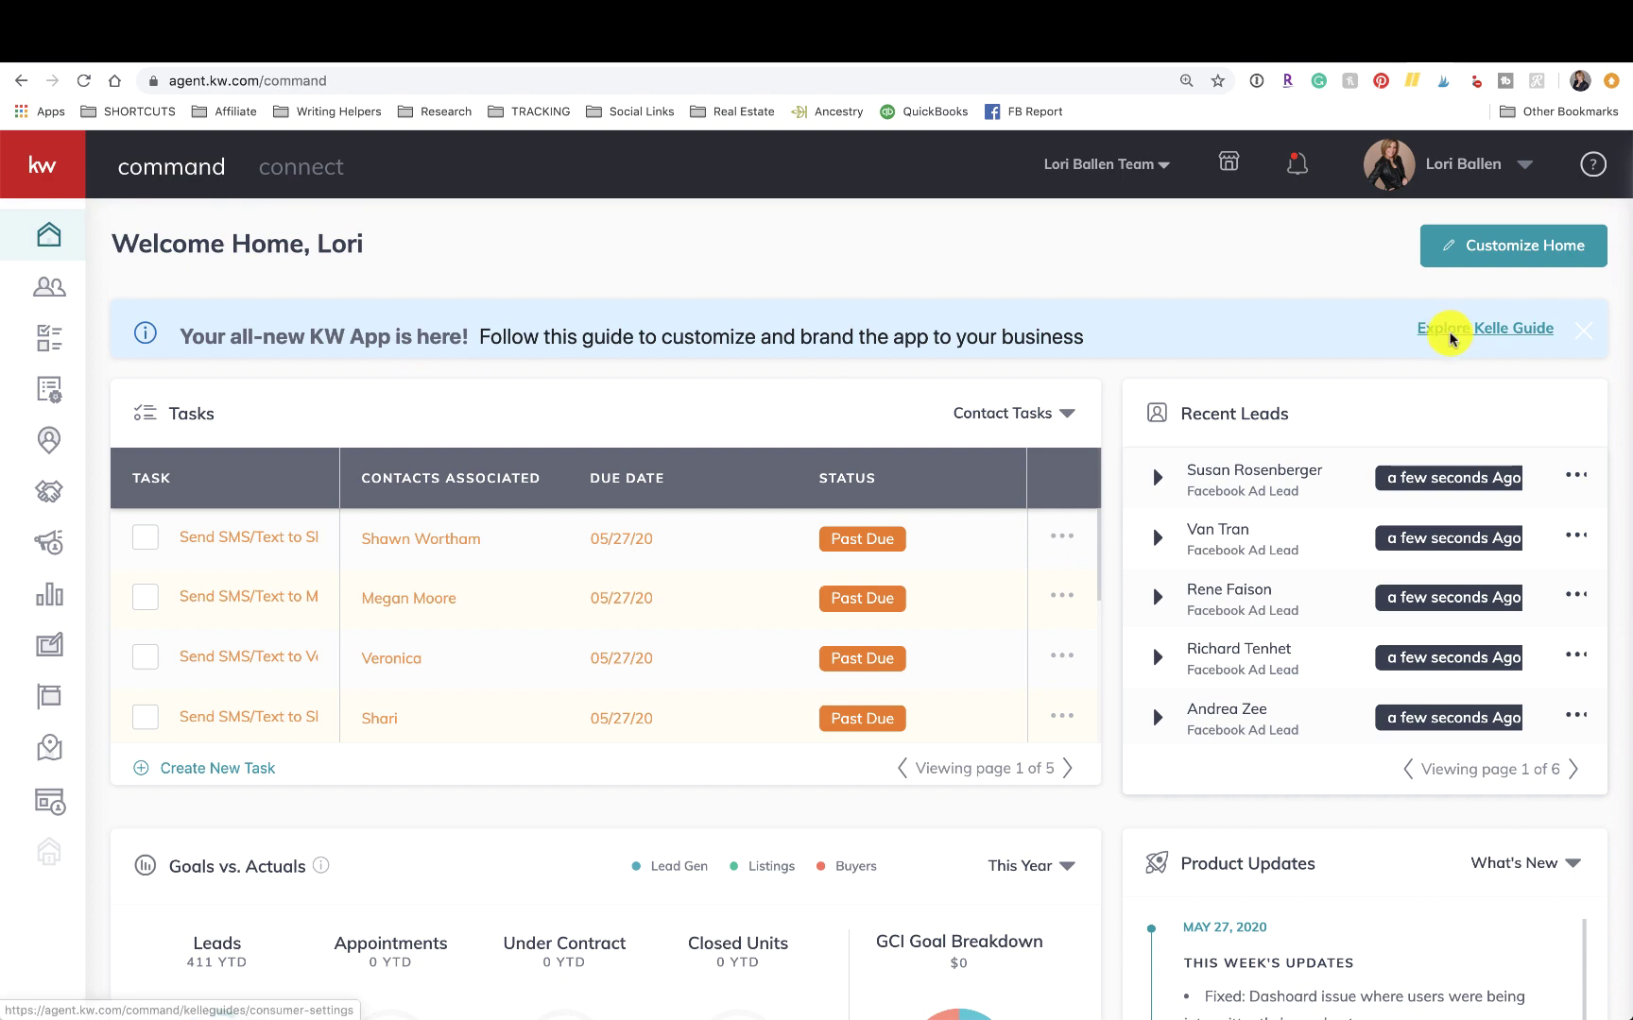
Start the Kelle Guide client settings walkthrough and advance to Consumer Settings.
click(1449, 330)
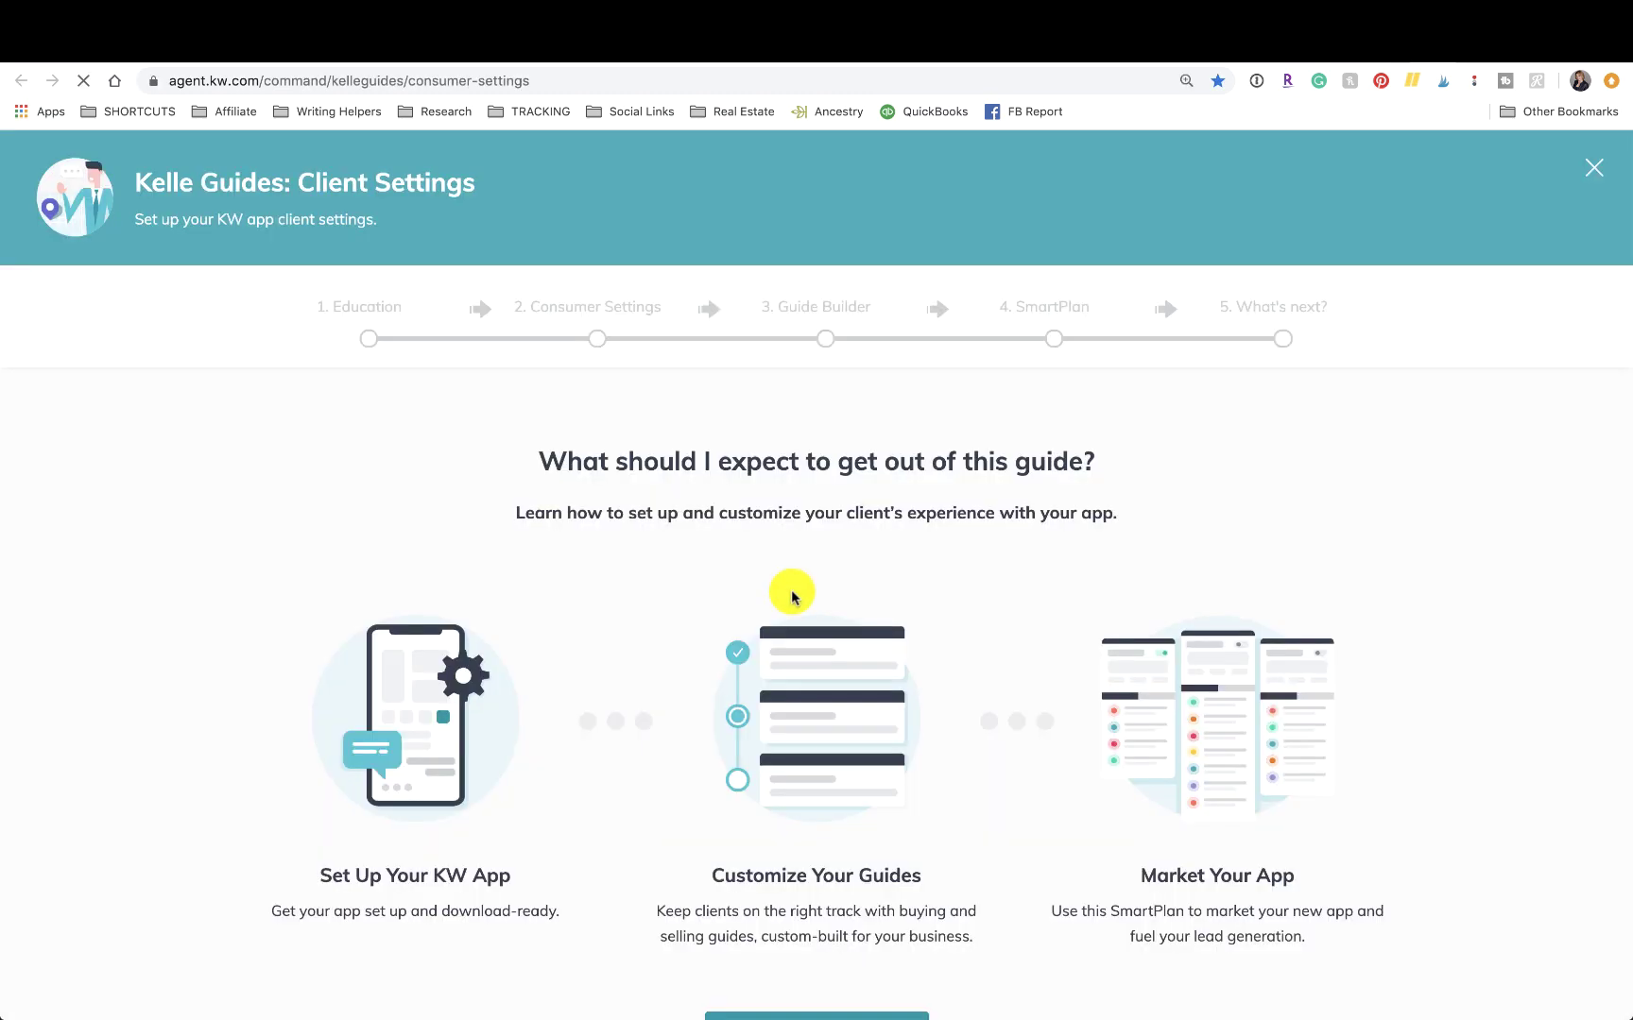
scroll(791, 596, down, 3)
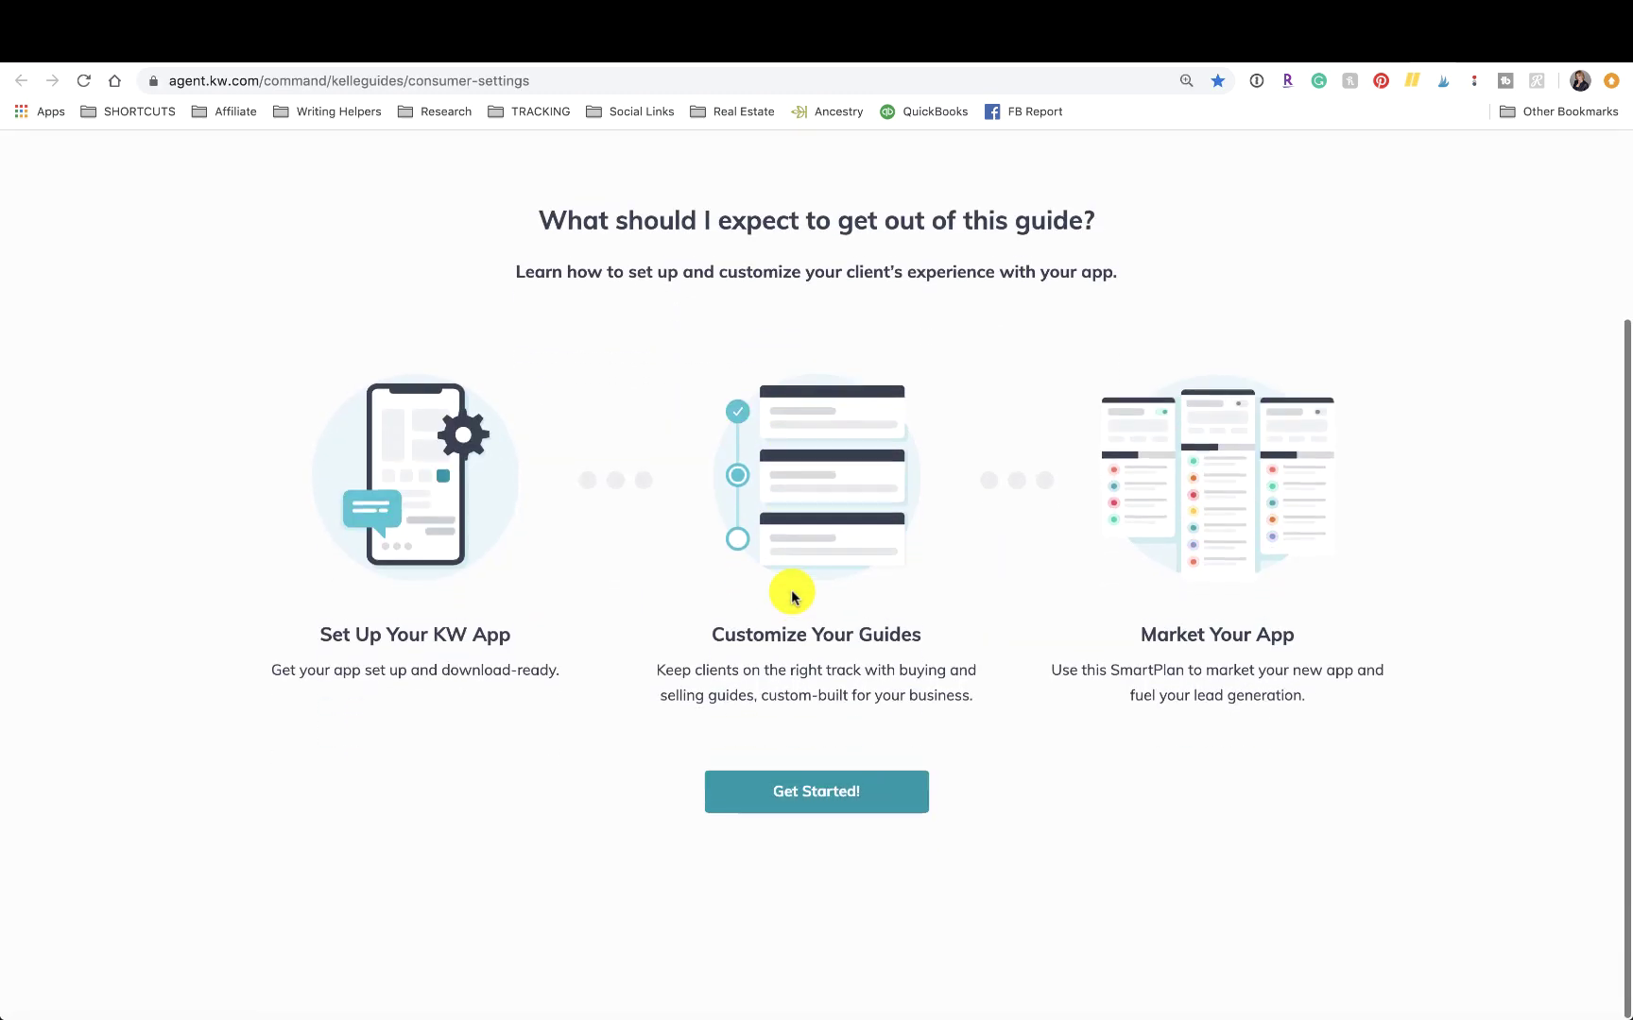
click(832, 805)
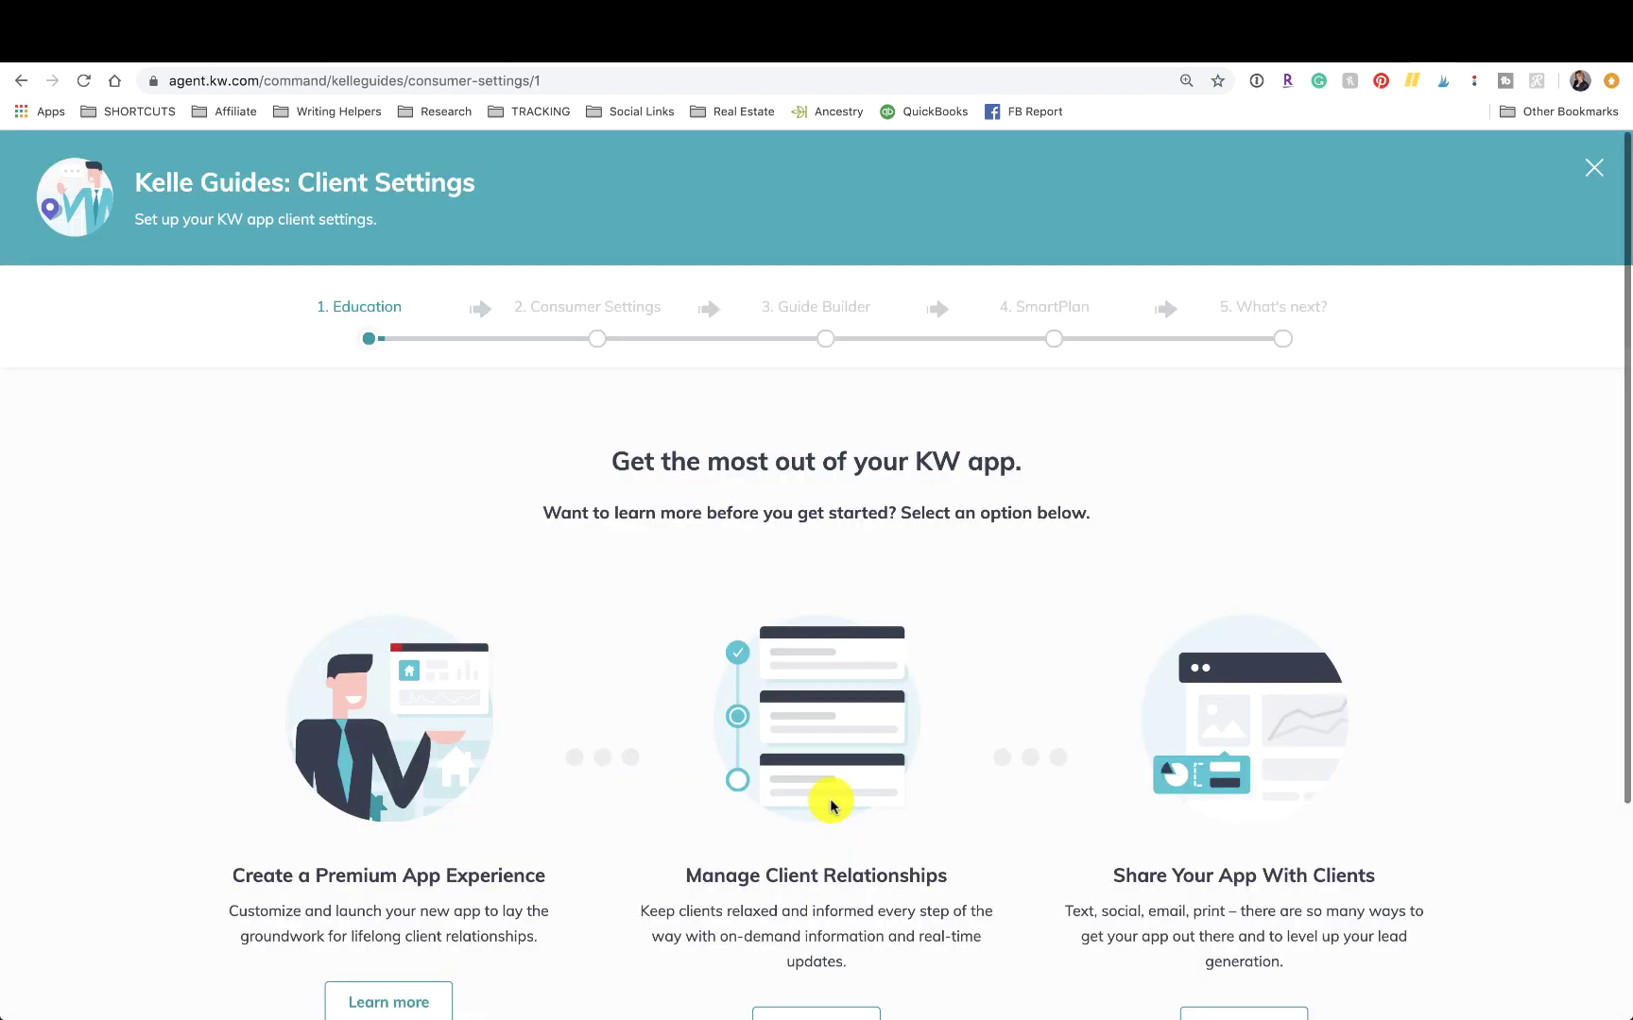
scroll(832, 805, down, 3)
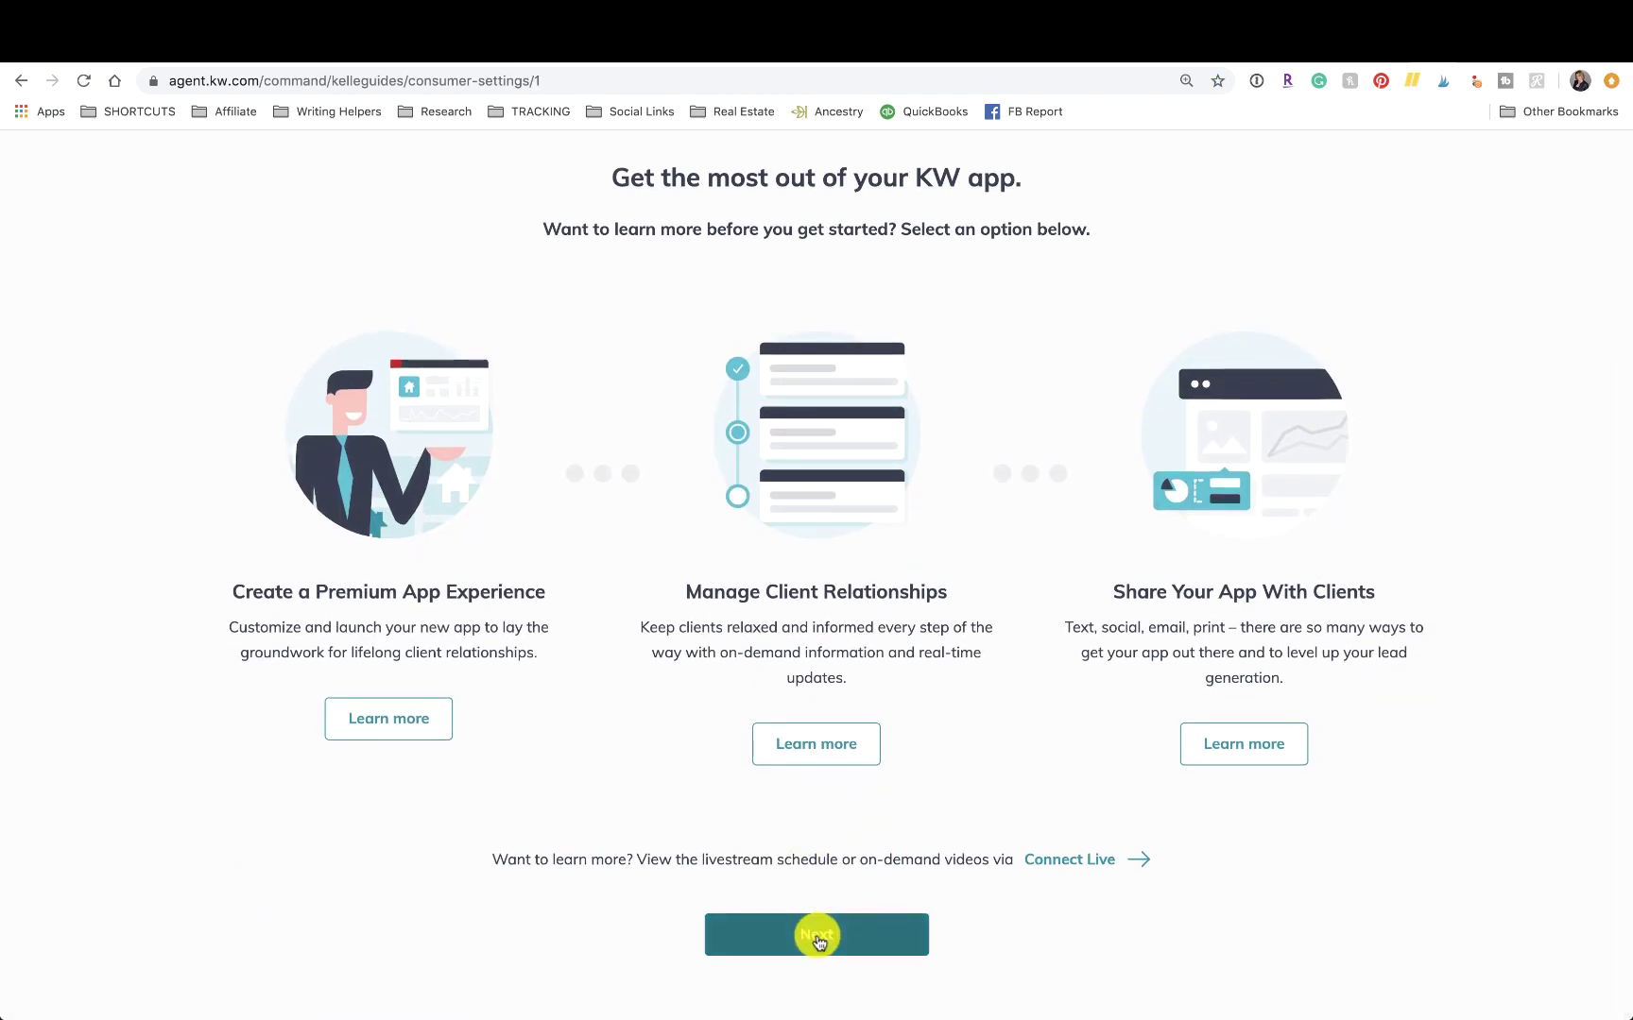
click(817, 933)
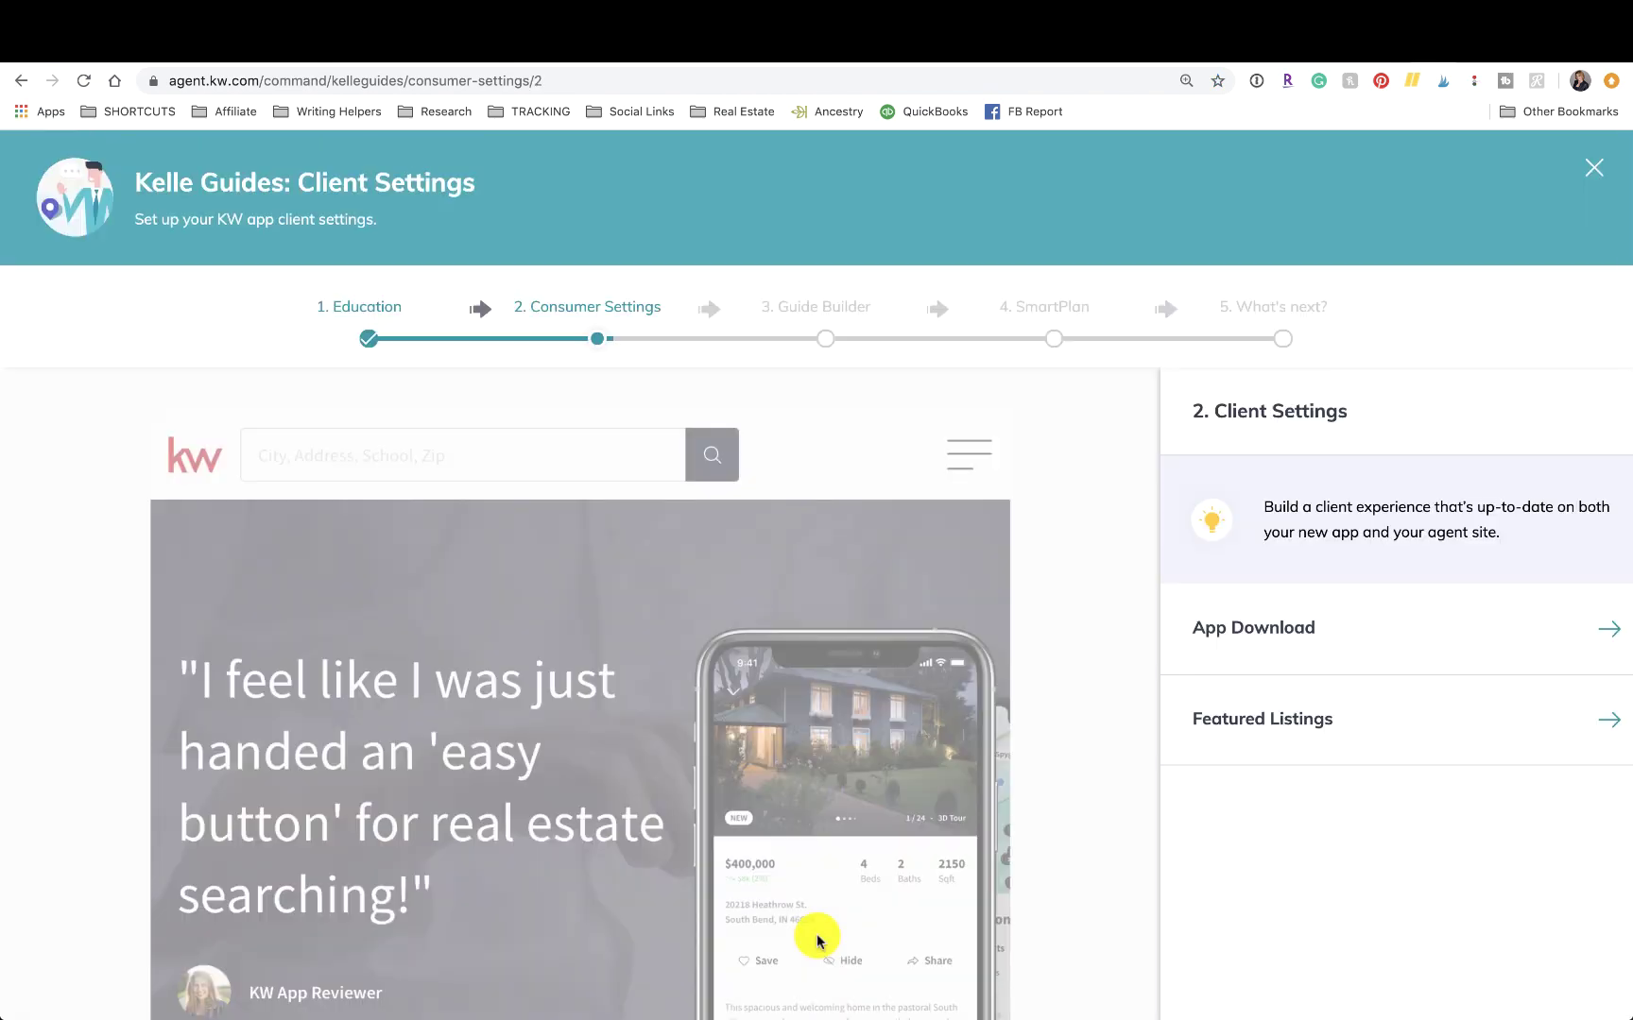
Expand the App Download settings, showing the 'GET THE APP' hero text.
scroll(992, 578, down, 2)
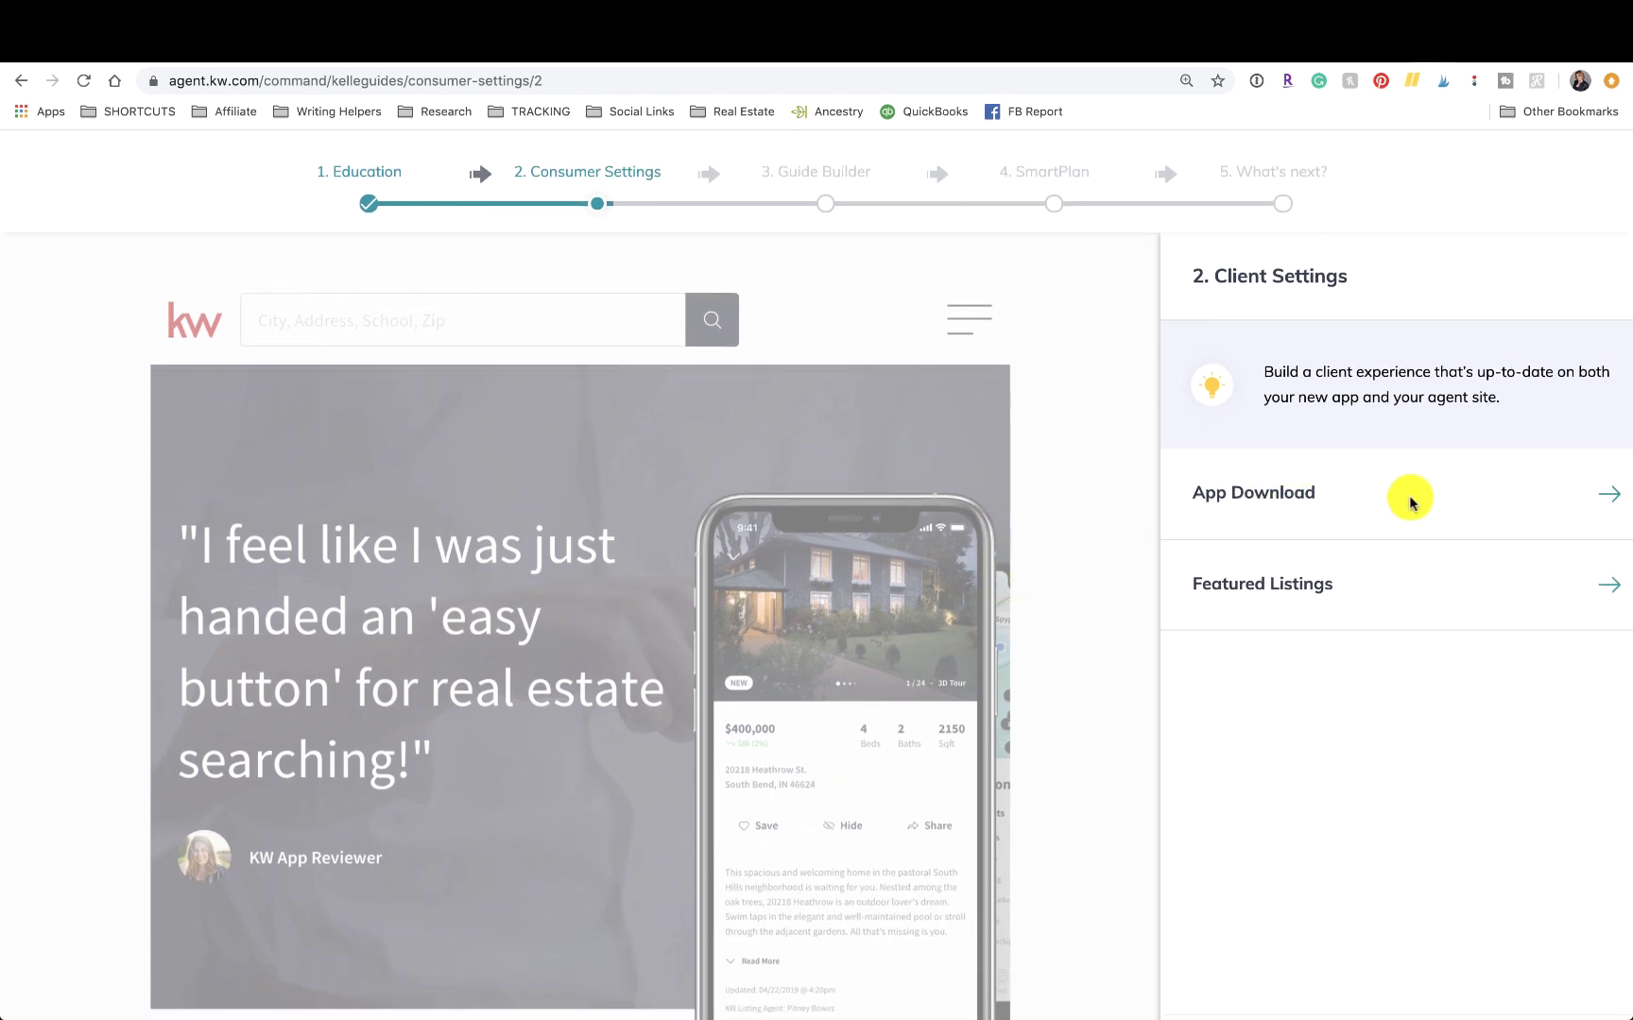
click(1616, 499)
scroll(1326, 556, down, 2)
scroll(1325, 555, down, 2)
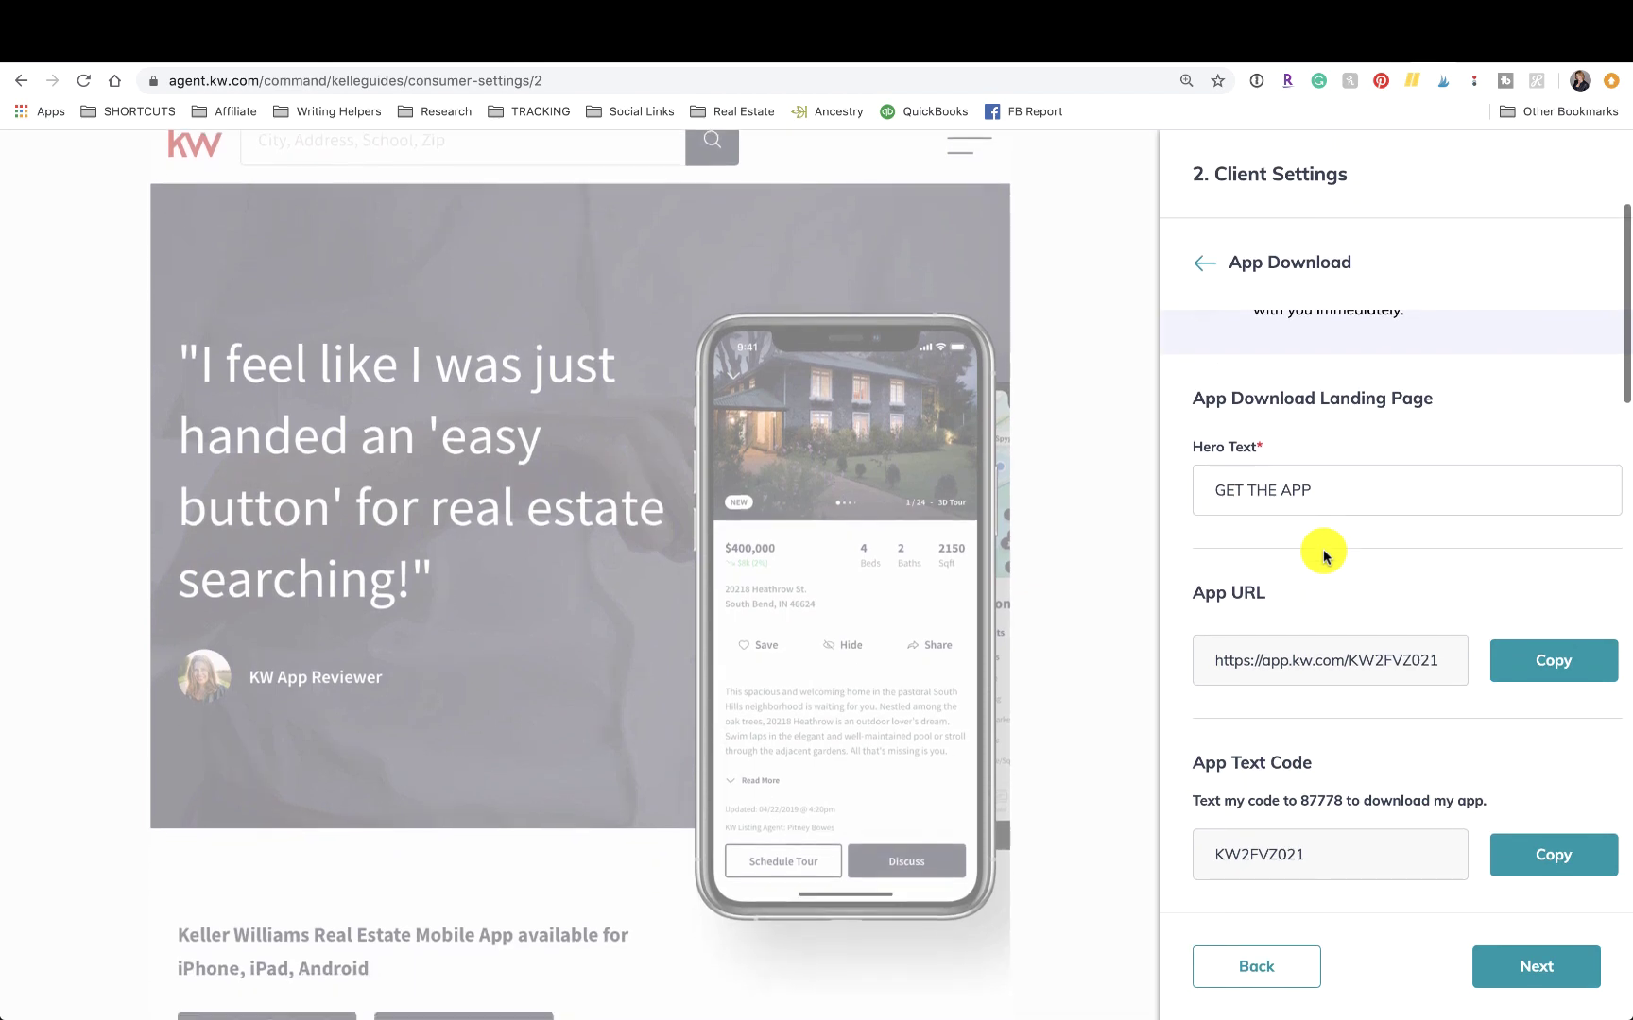
scroll(1334, 667, down, 2)
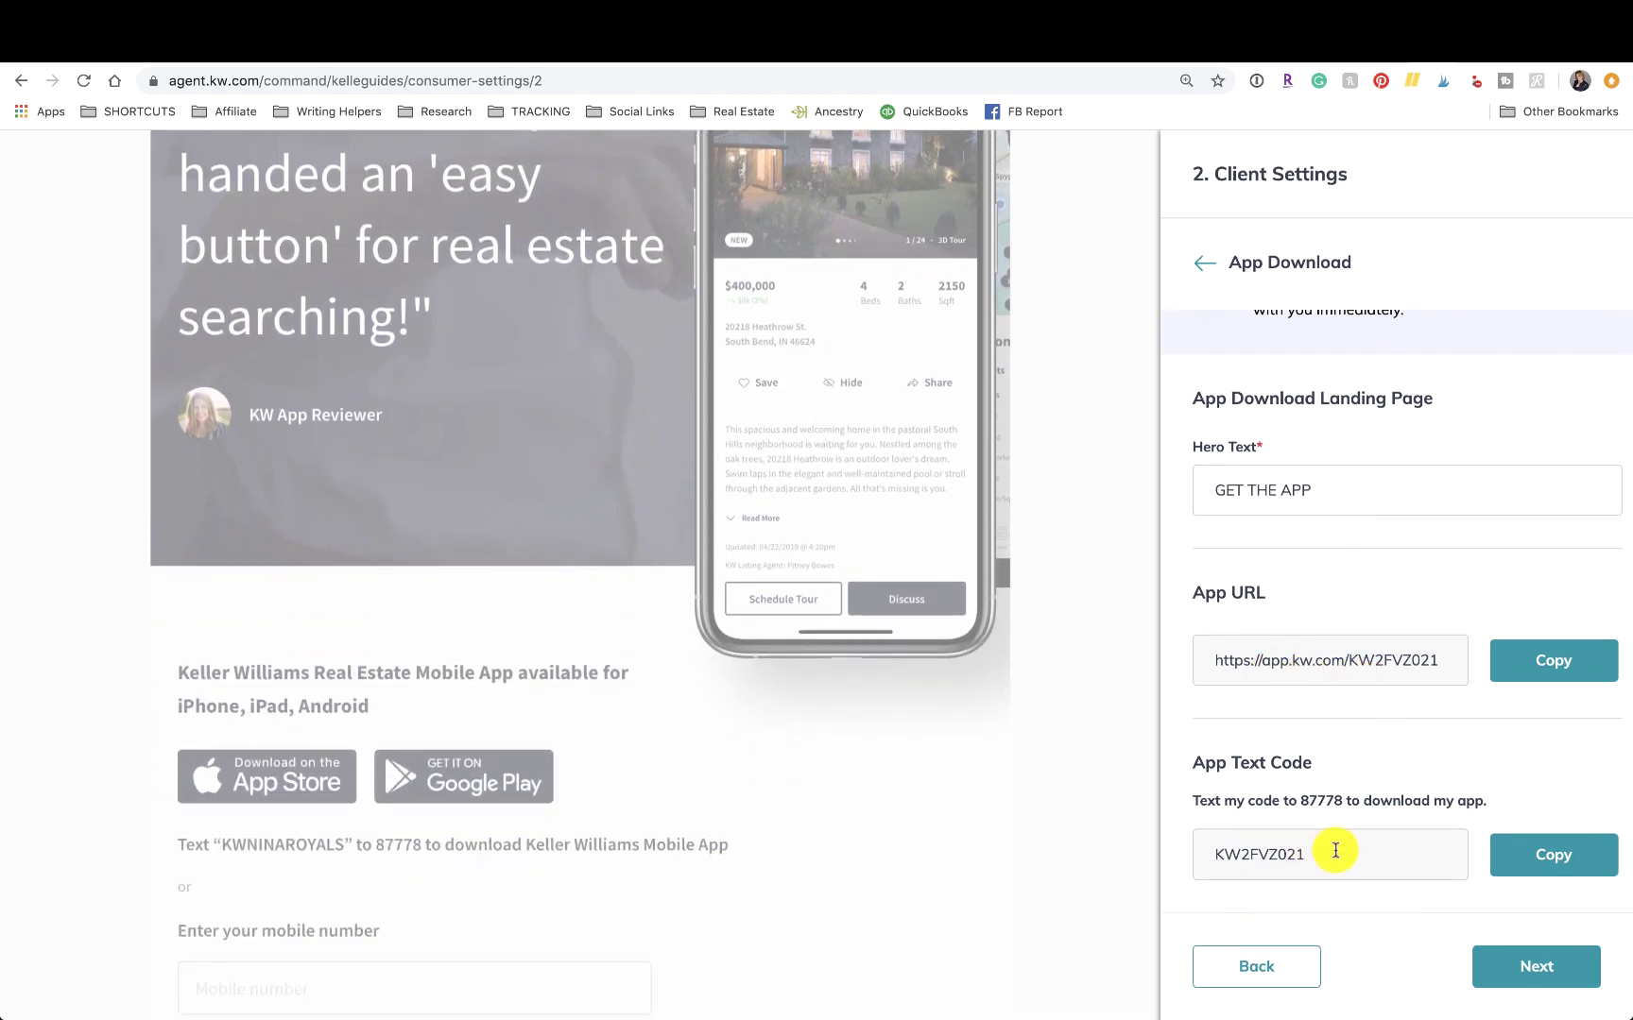
click(1519, 973)
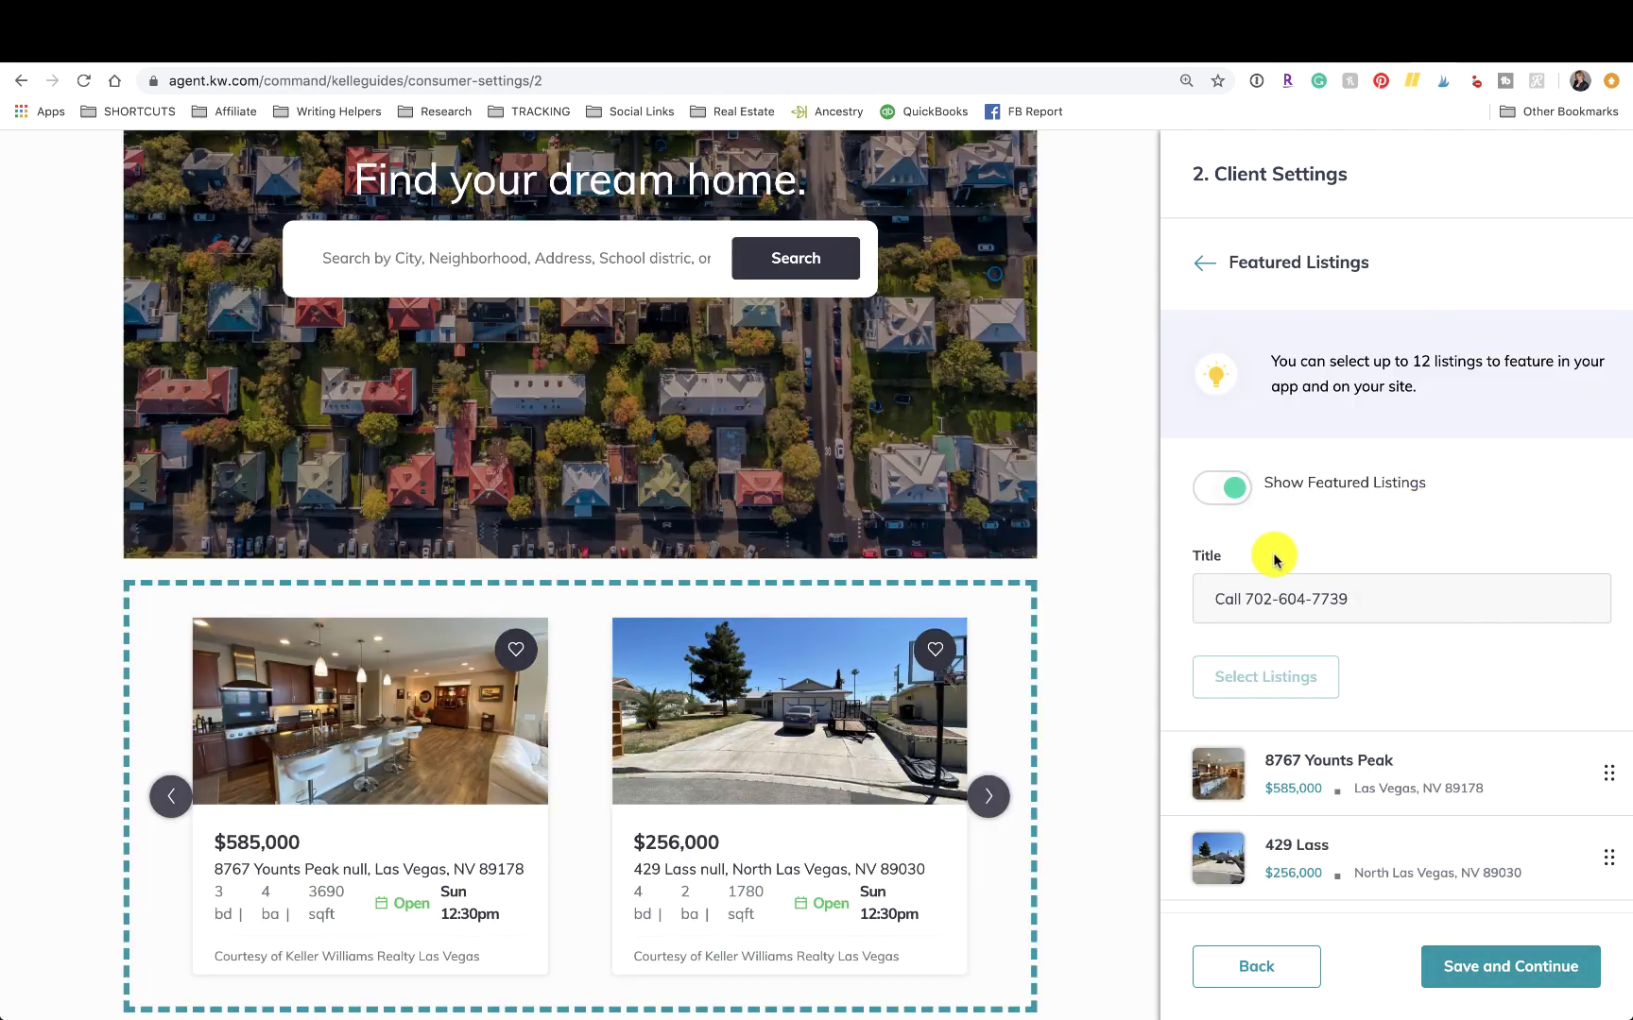
scroll(973, 609, up, 5)
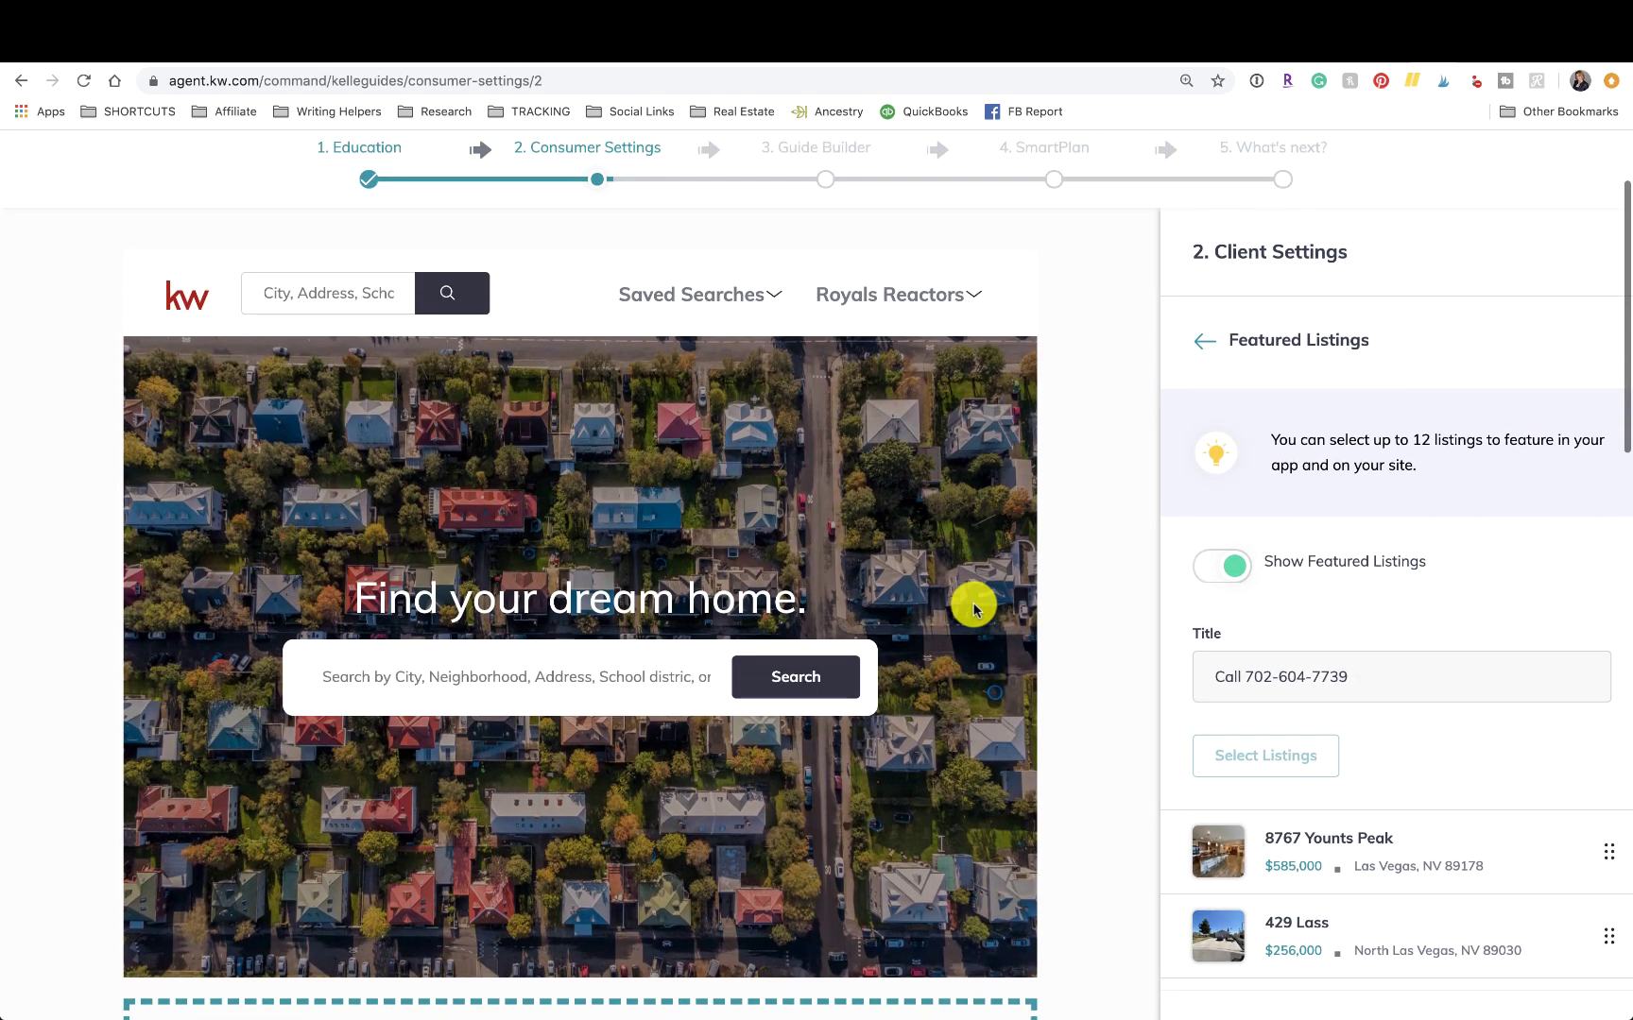
scroll(973, 609, down, 2)
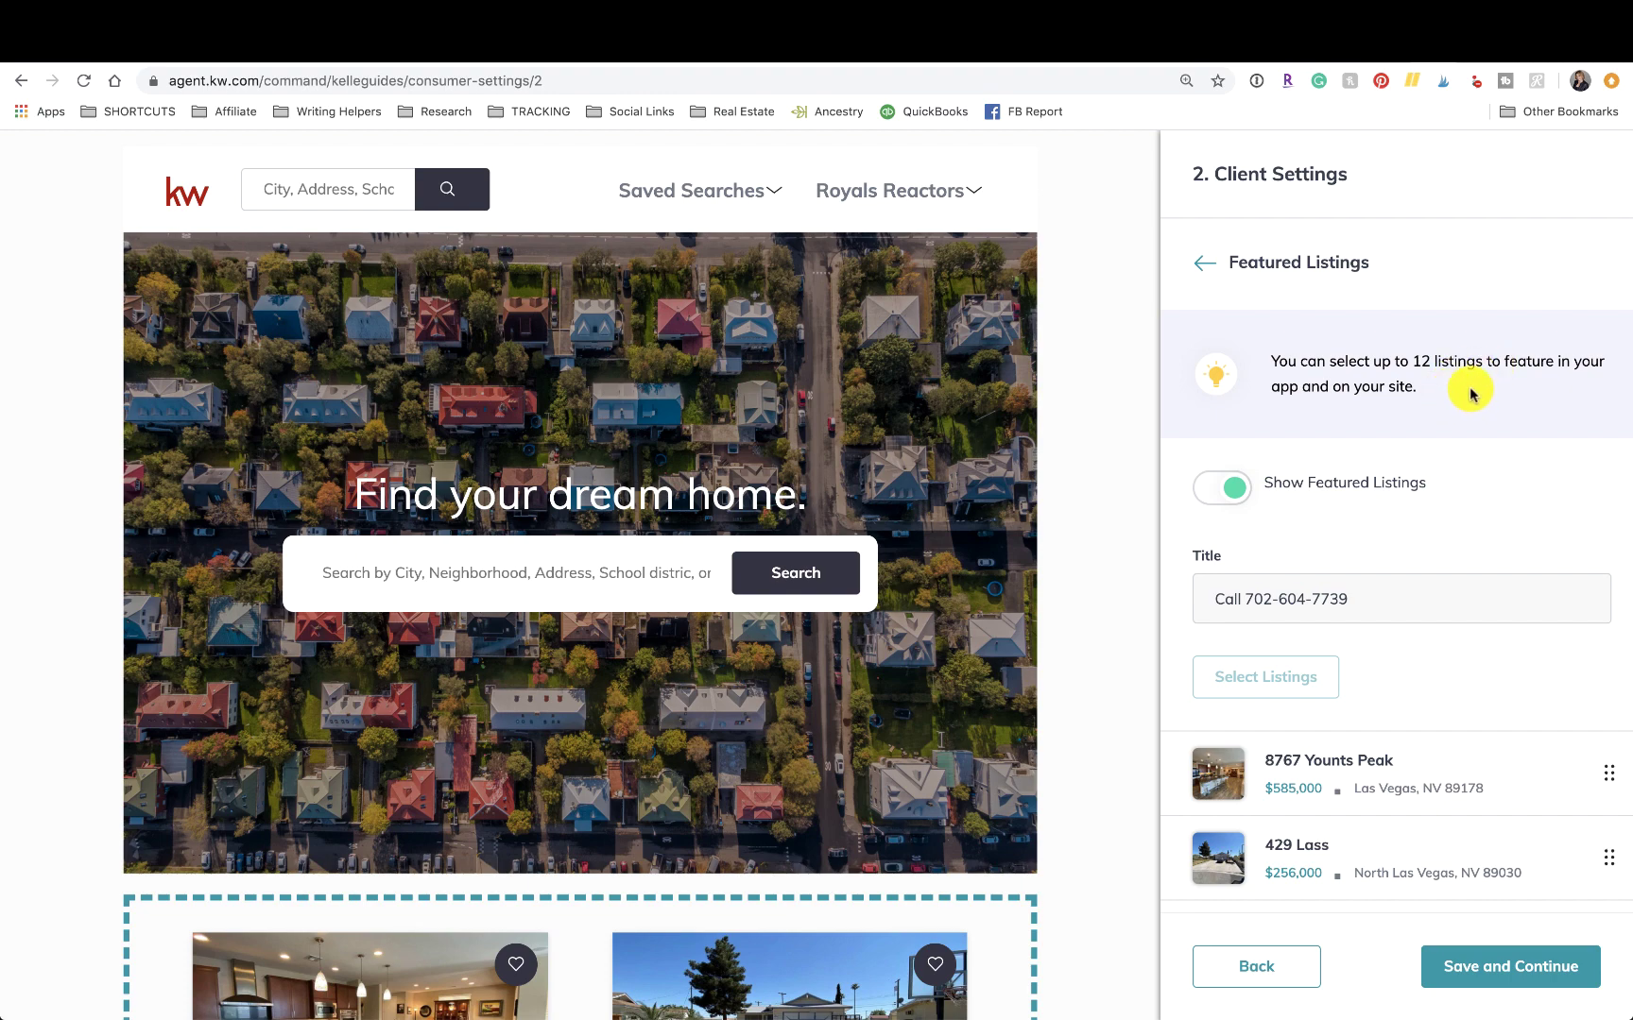
scroll(1001, 463, down, 2)
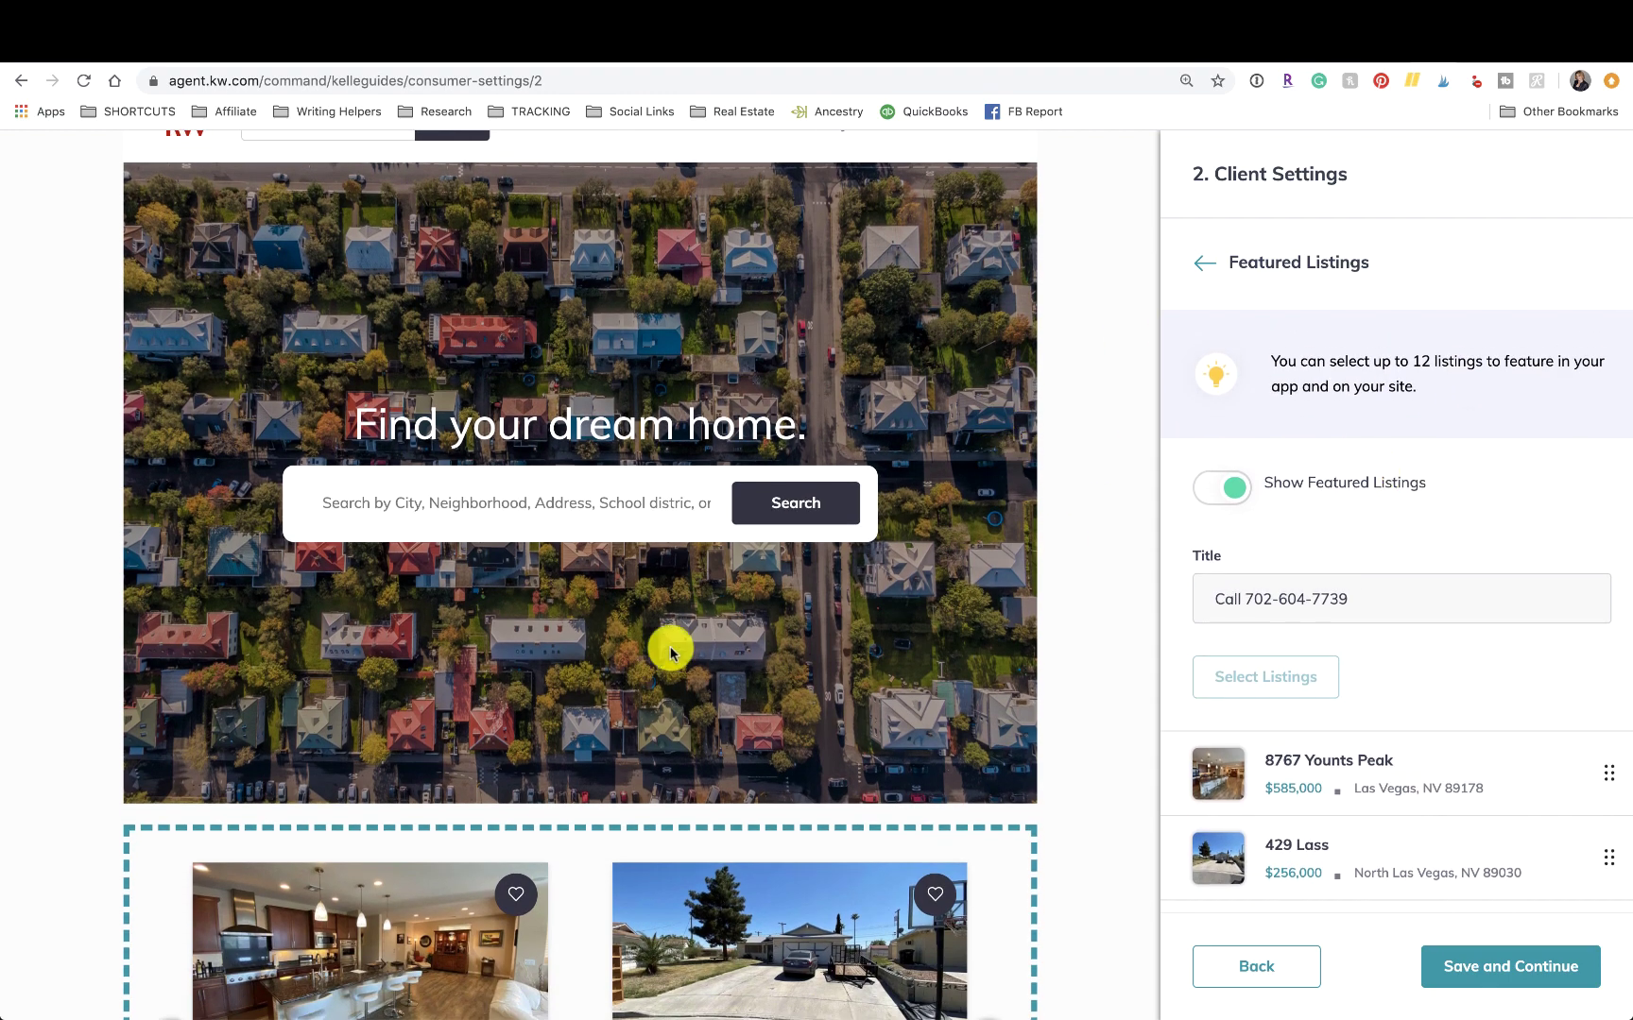
scroll(669, 649, down, 5)
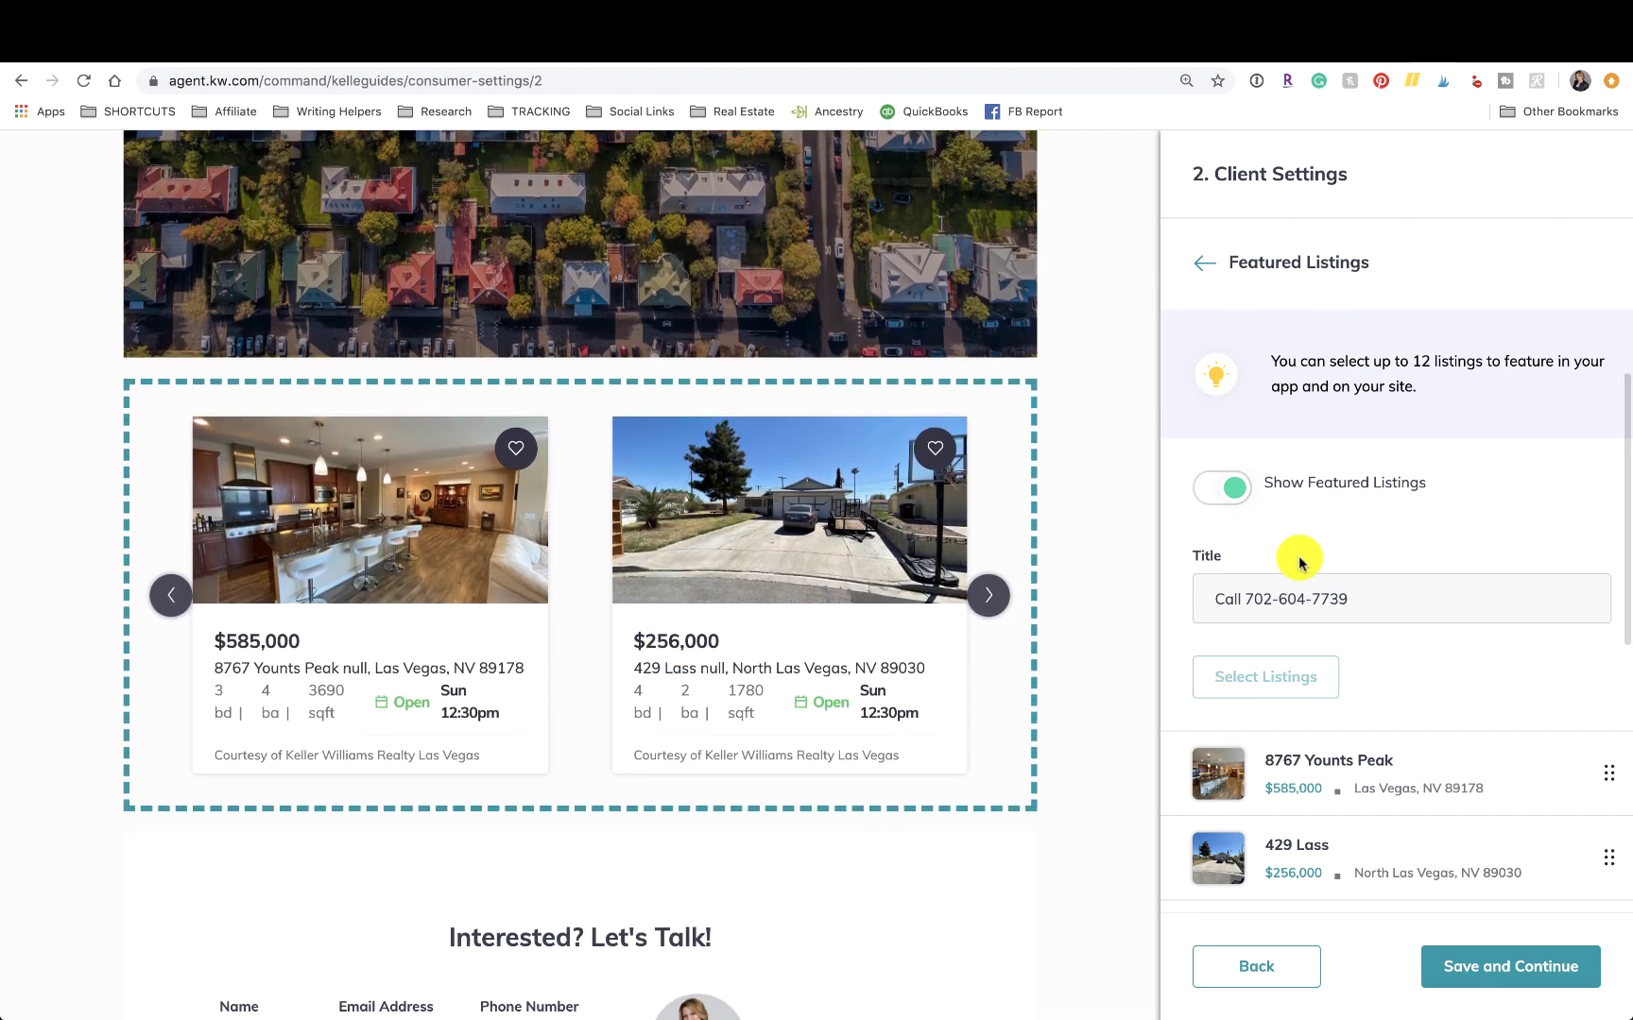
scroll(735, 546, up, 1)
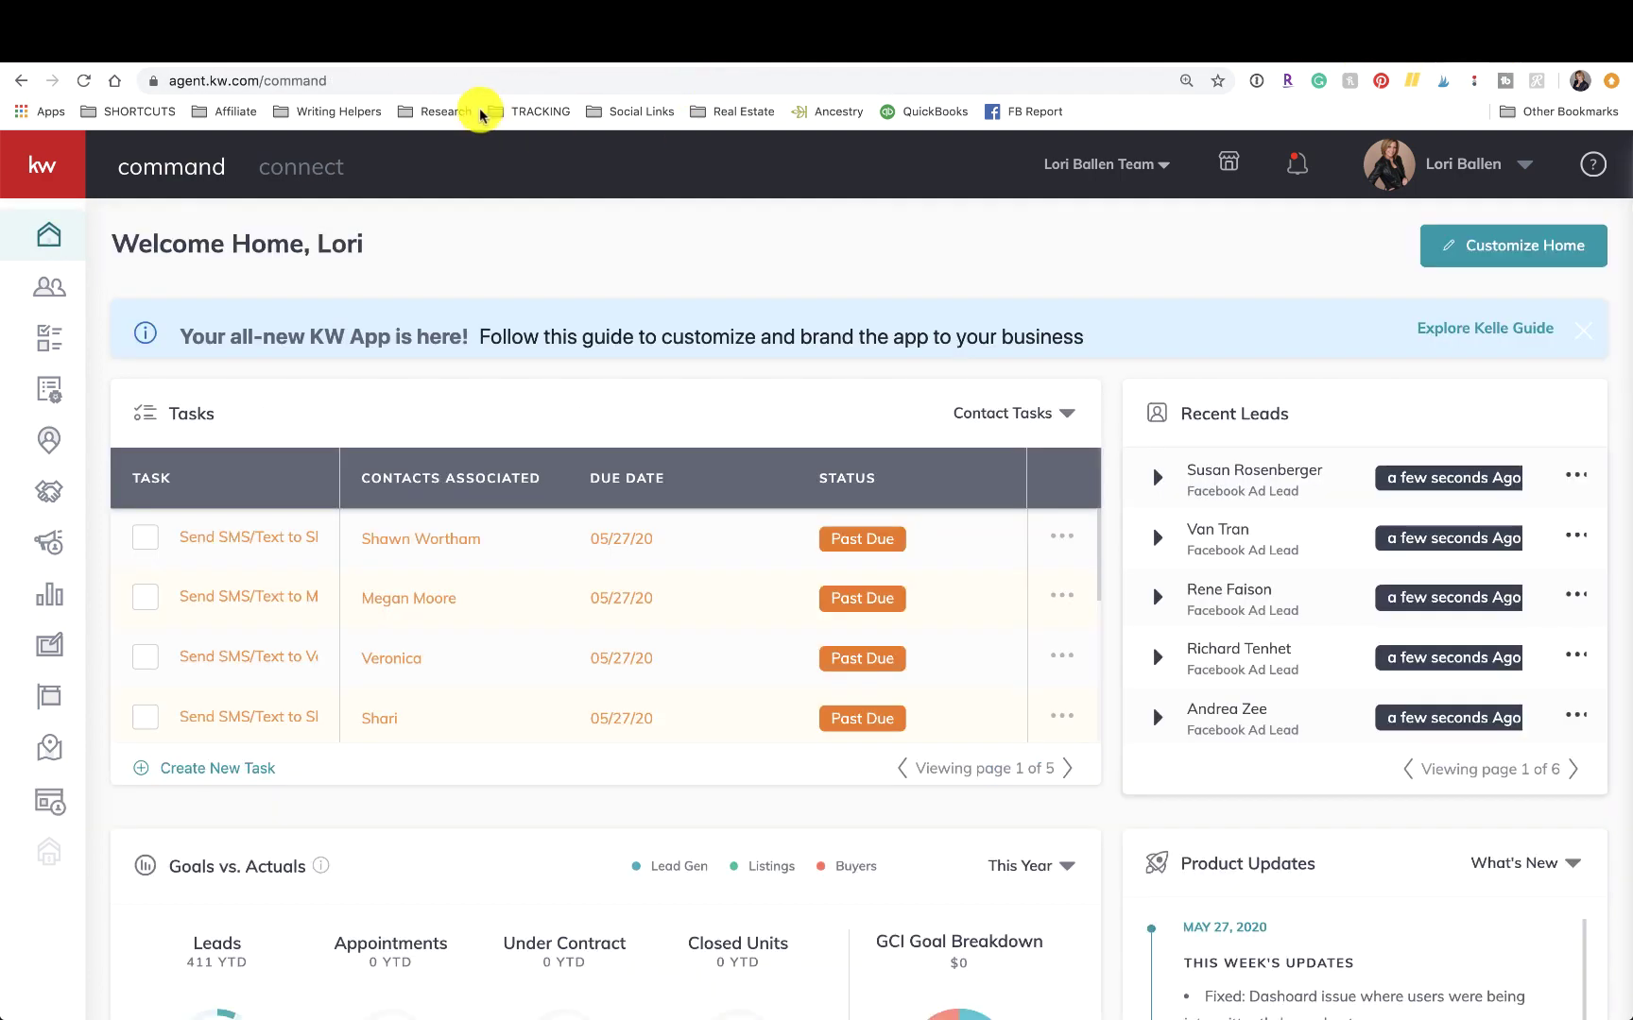
click(464, 86)
text(ballenvegas)
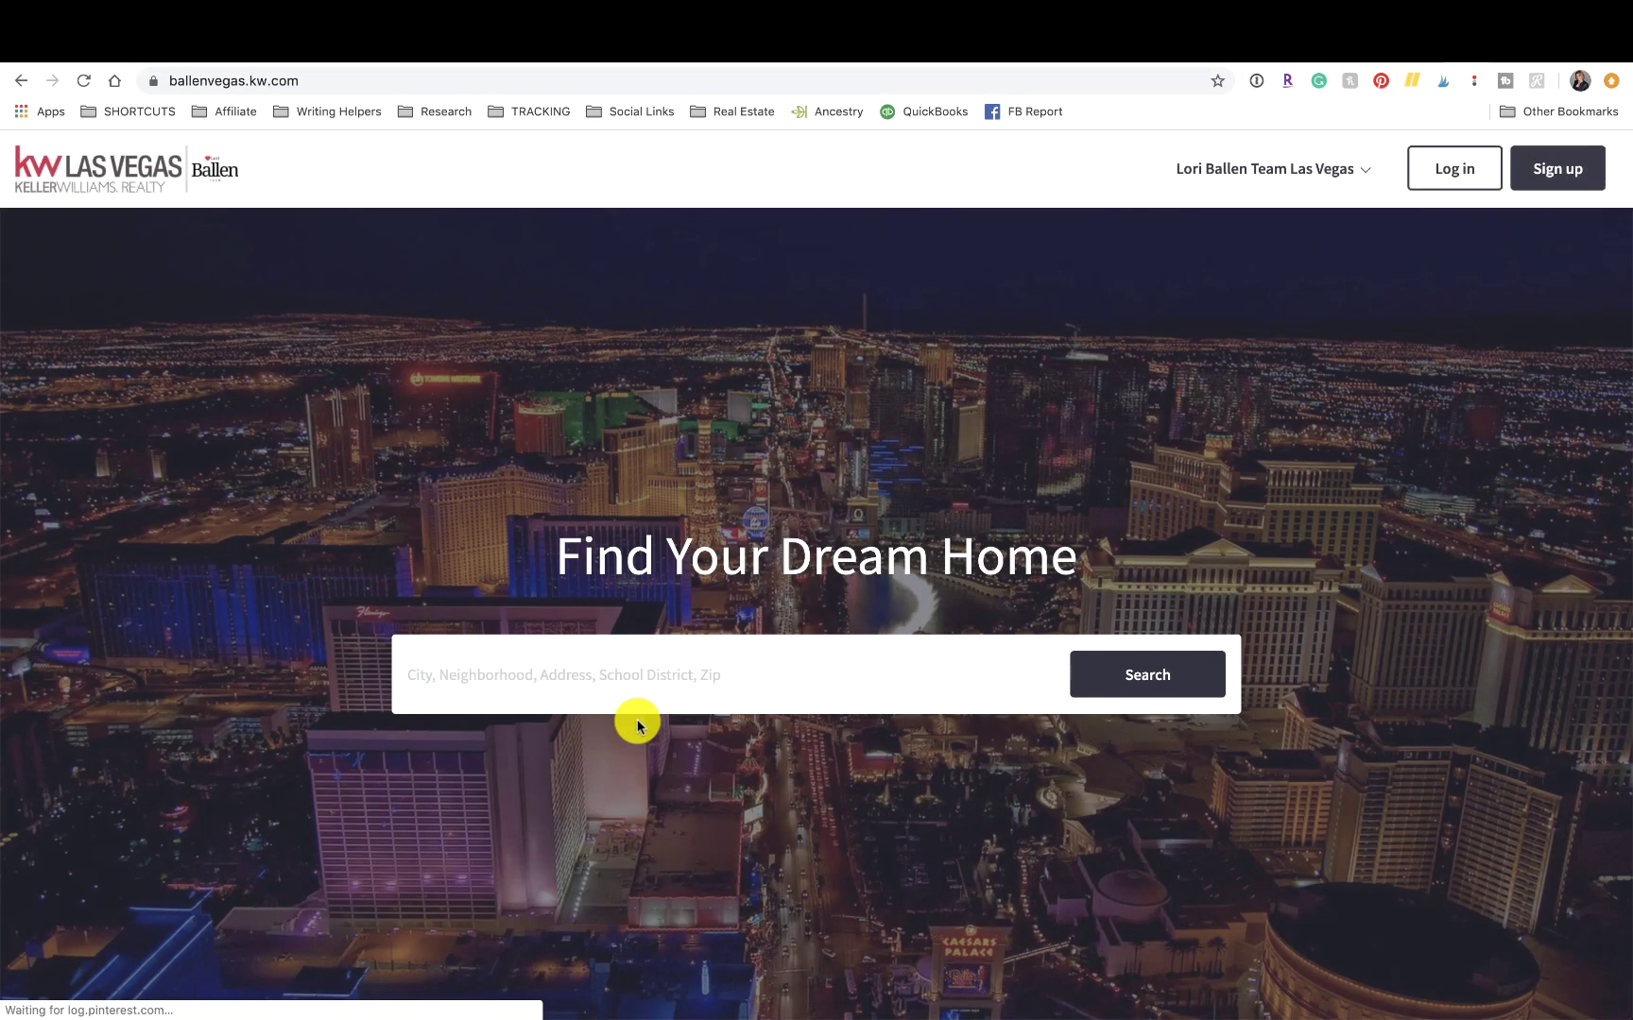
scroll(637, 723, down, 10)
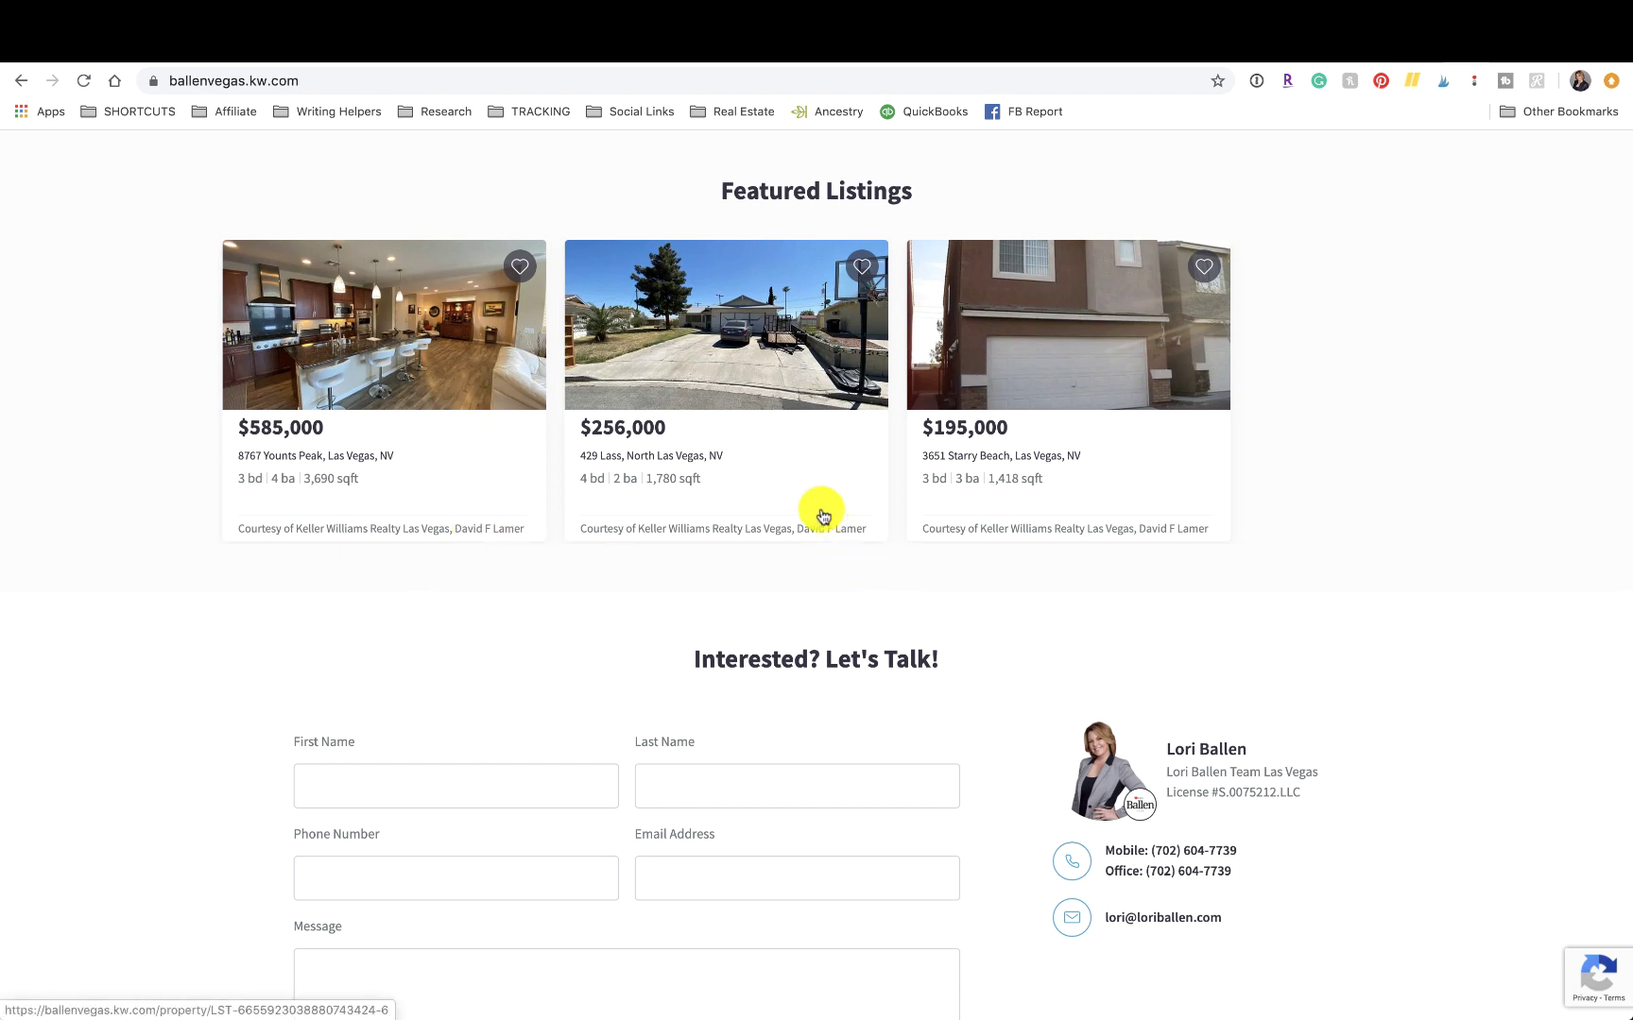
scroll(1407, 550, up, 3)
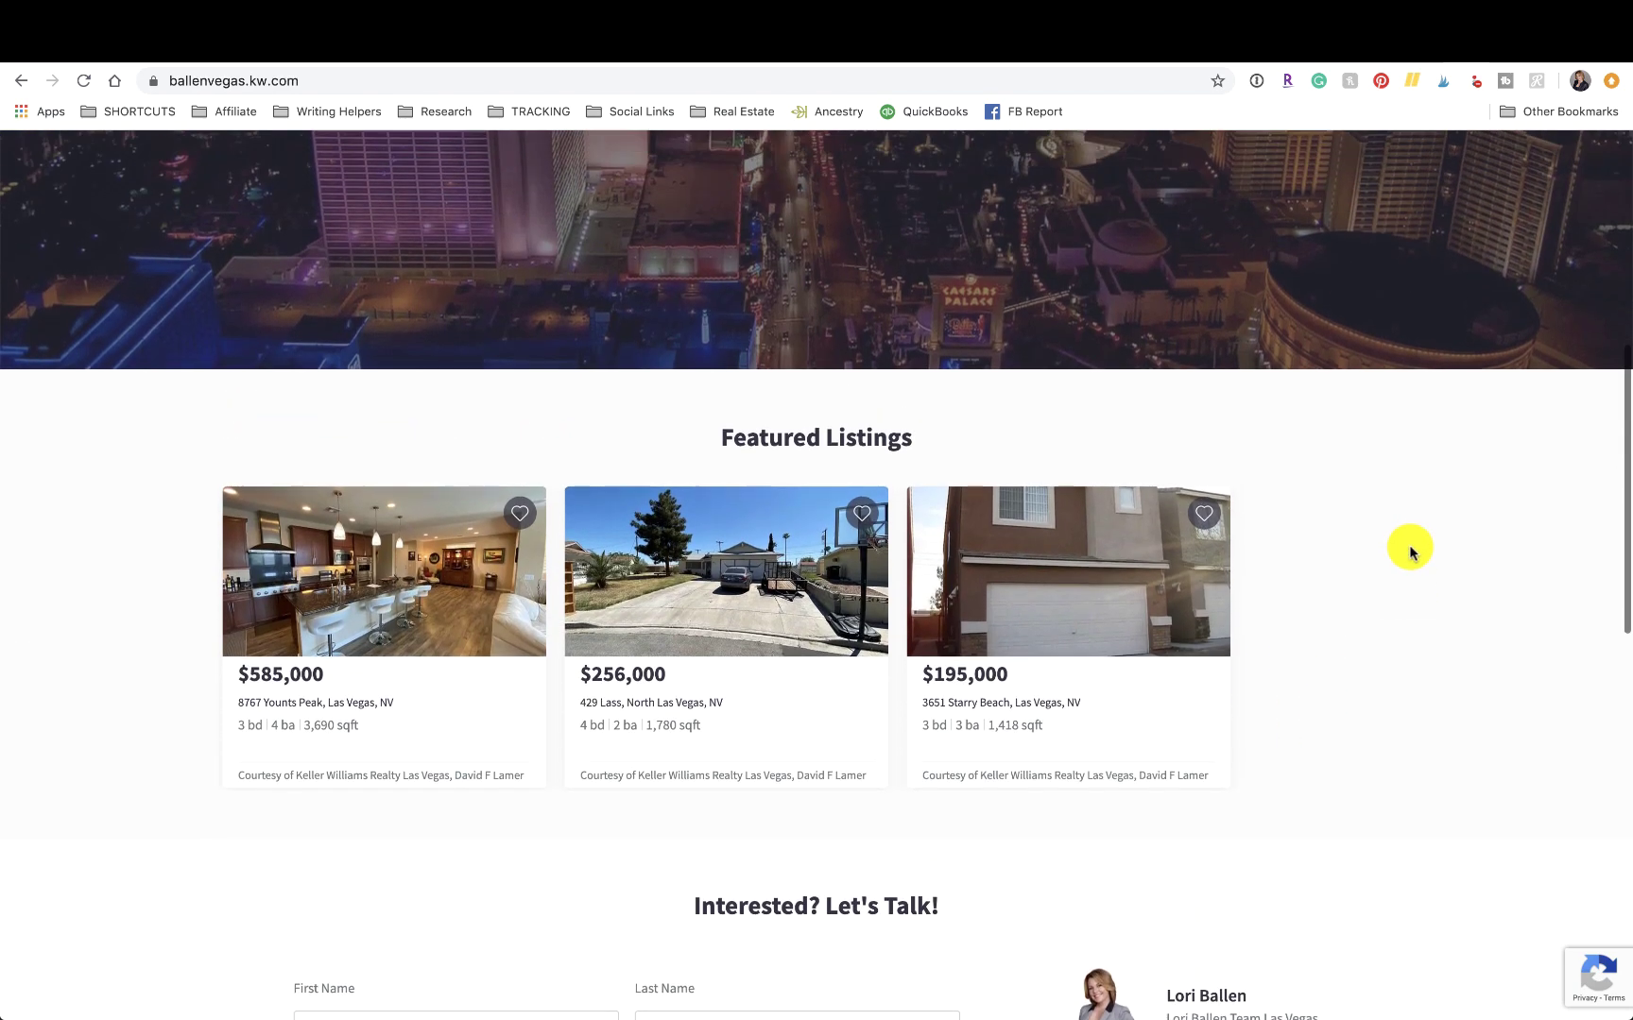
scroll(1409, 550, down, 1)
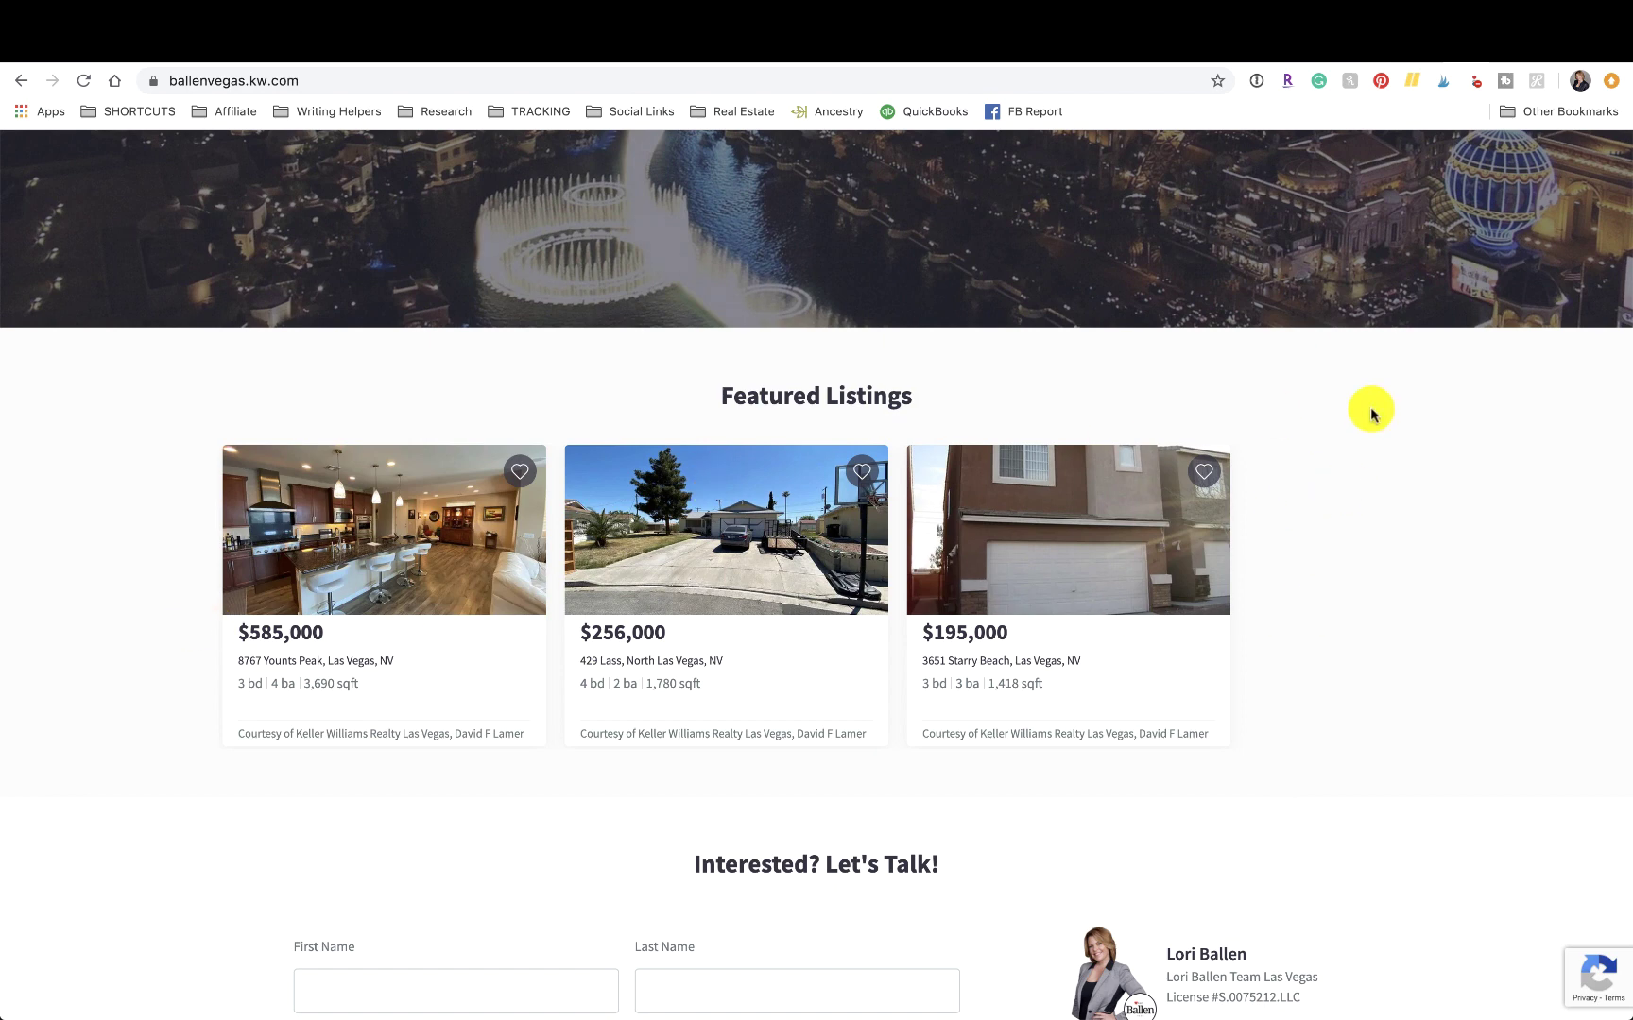
scroll(1381, 544, up, 1)
scroll(1381, 543, down, 3)
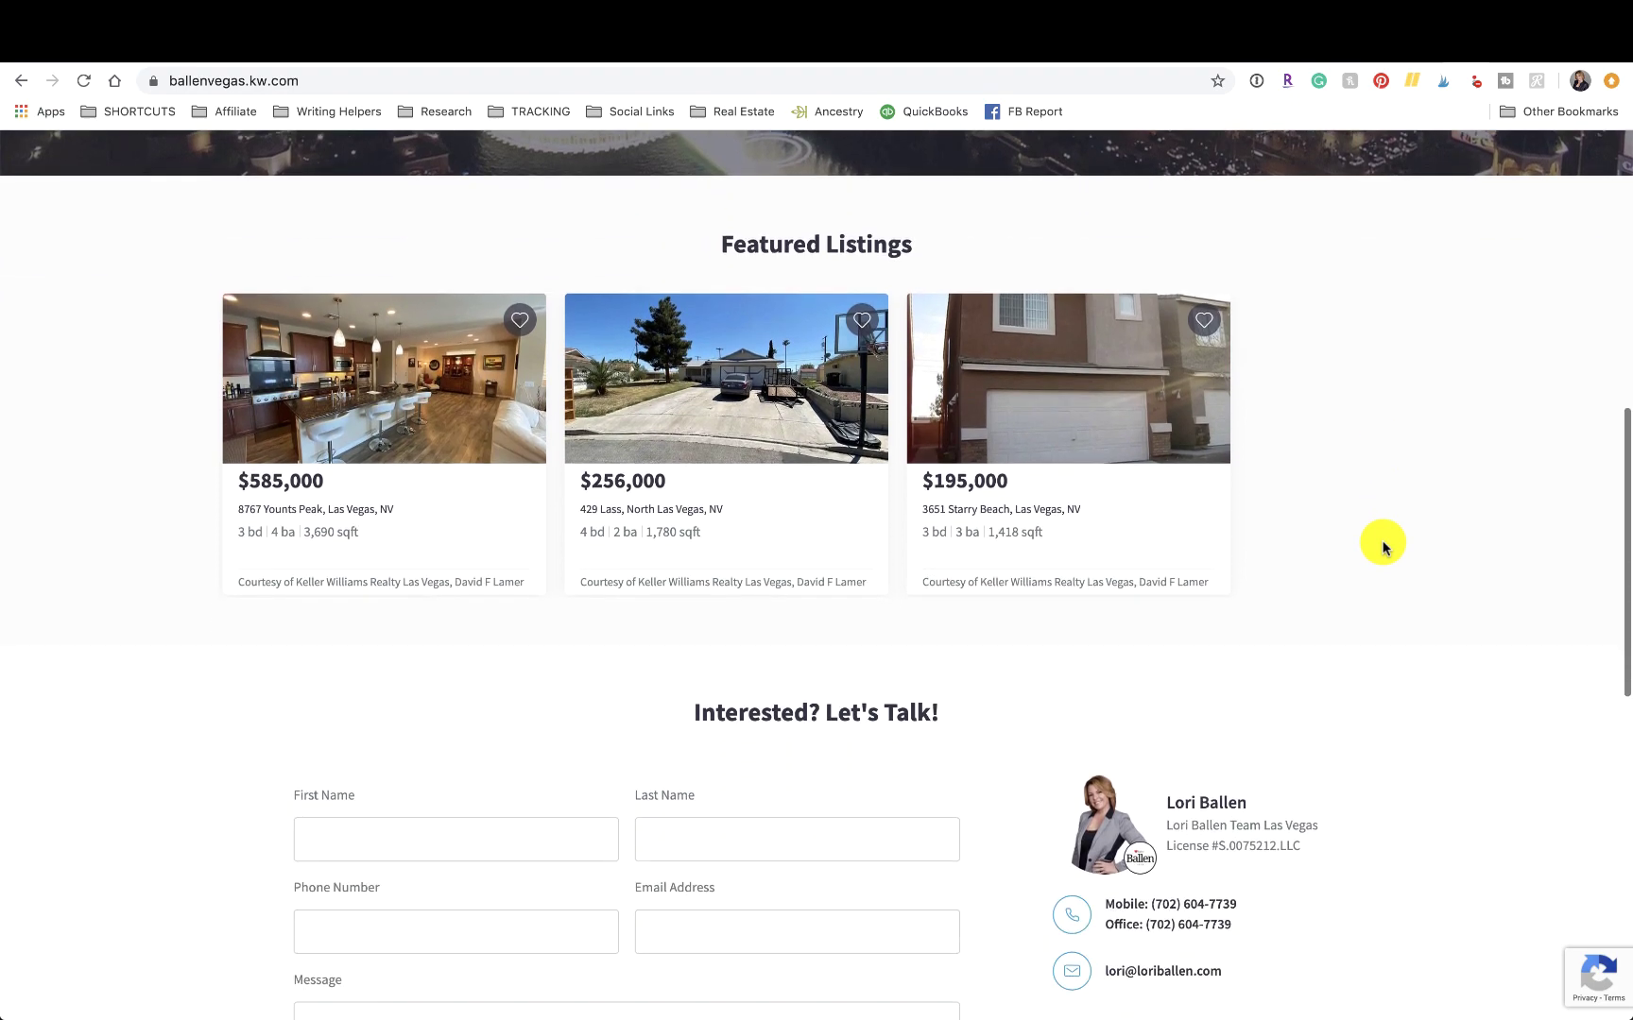
scroll(1382, 545, up, 1)
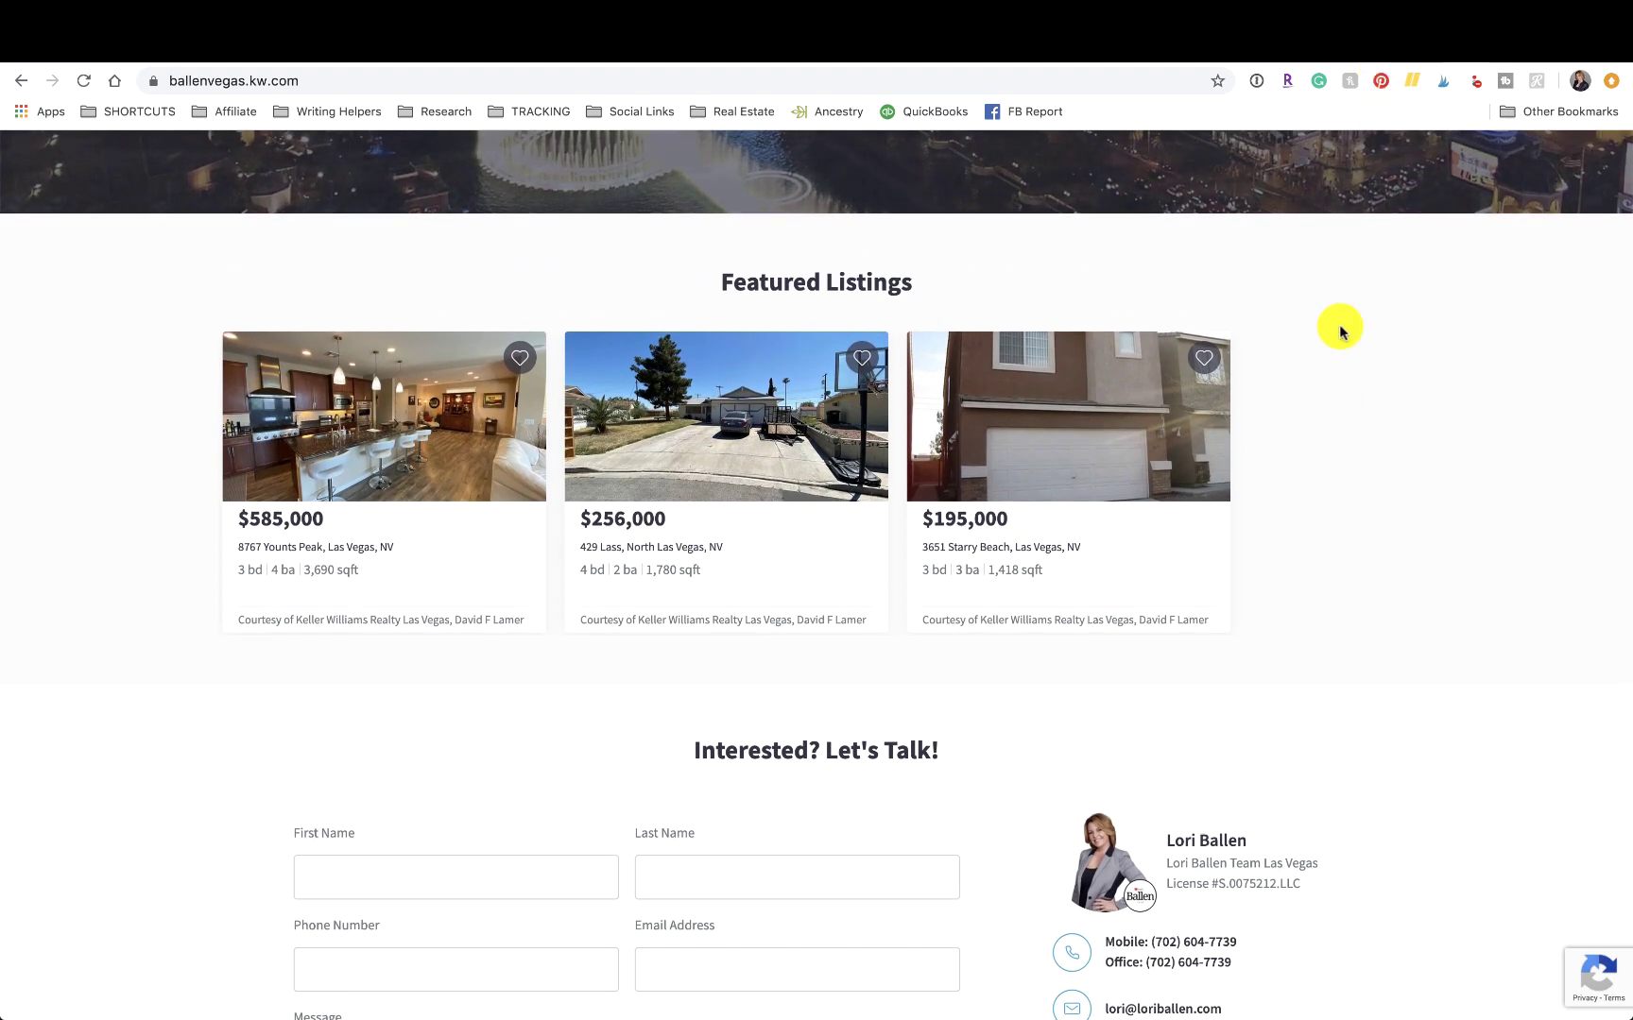
scroll(1367, 61, up, 4)
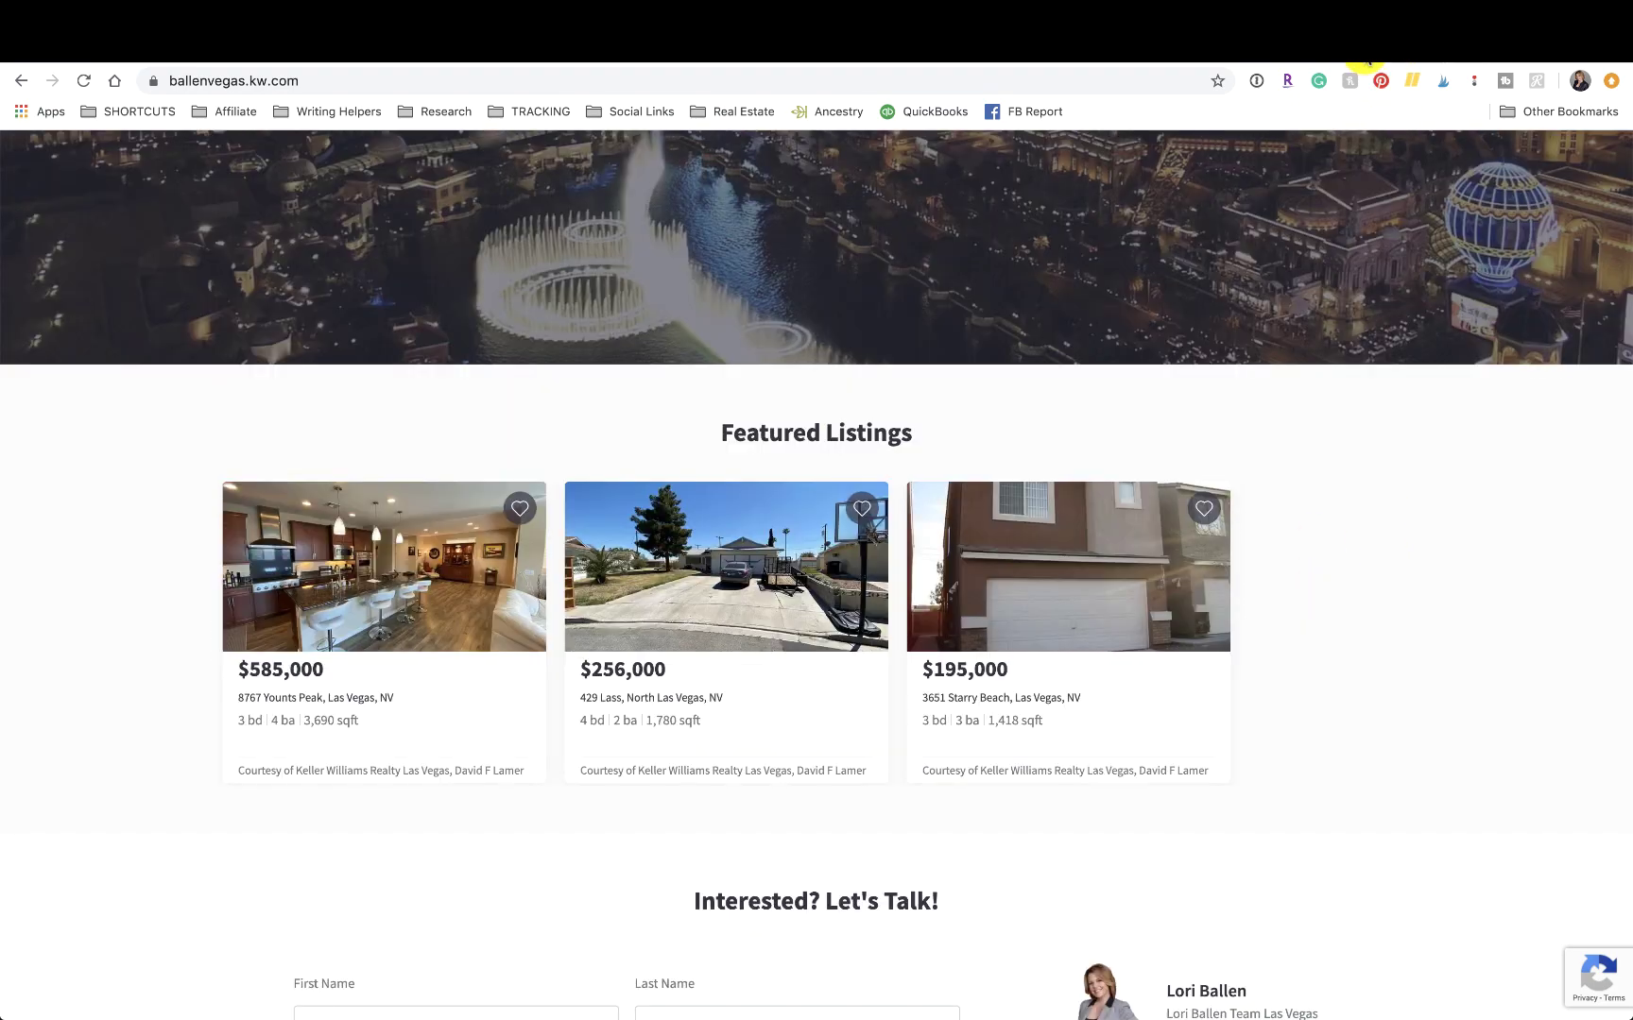
Return to KW Command and scroll through the Featured Listings client settings.
click(1399, 57)
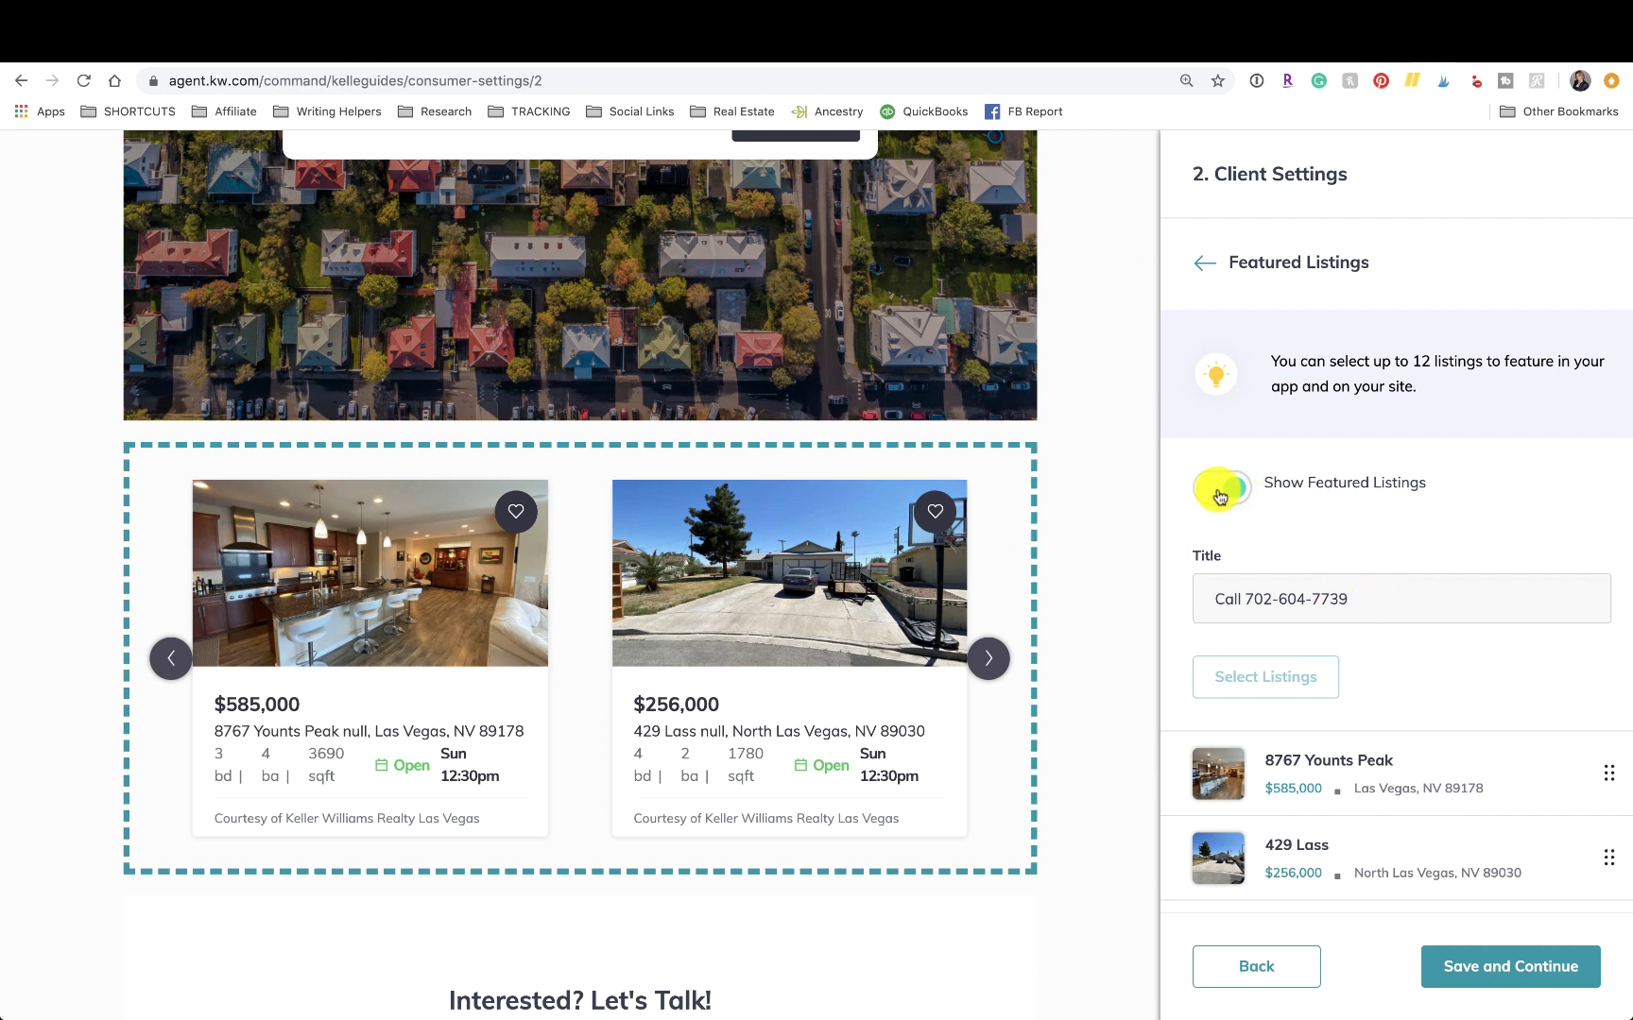
scroll(1281, 535, down, 2)
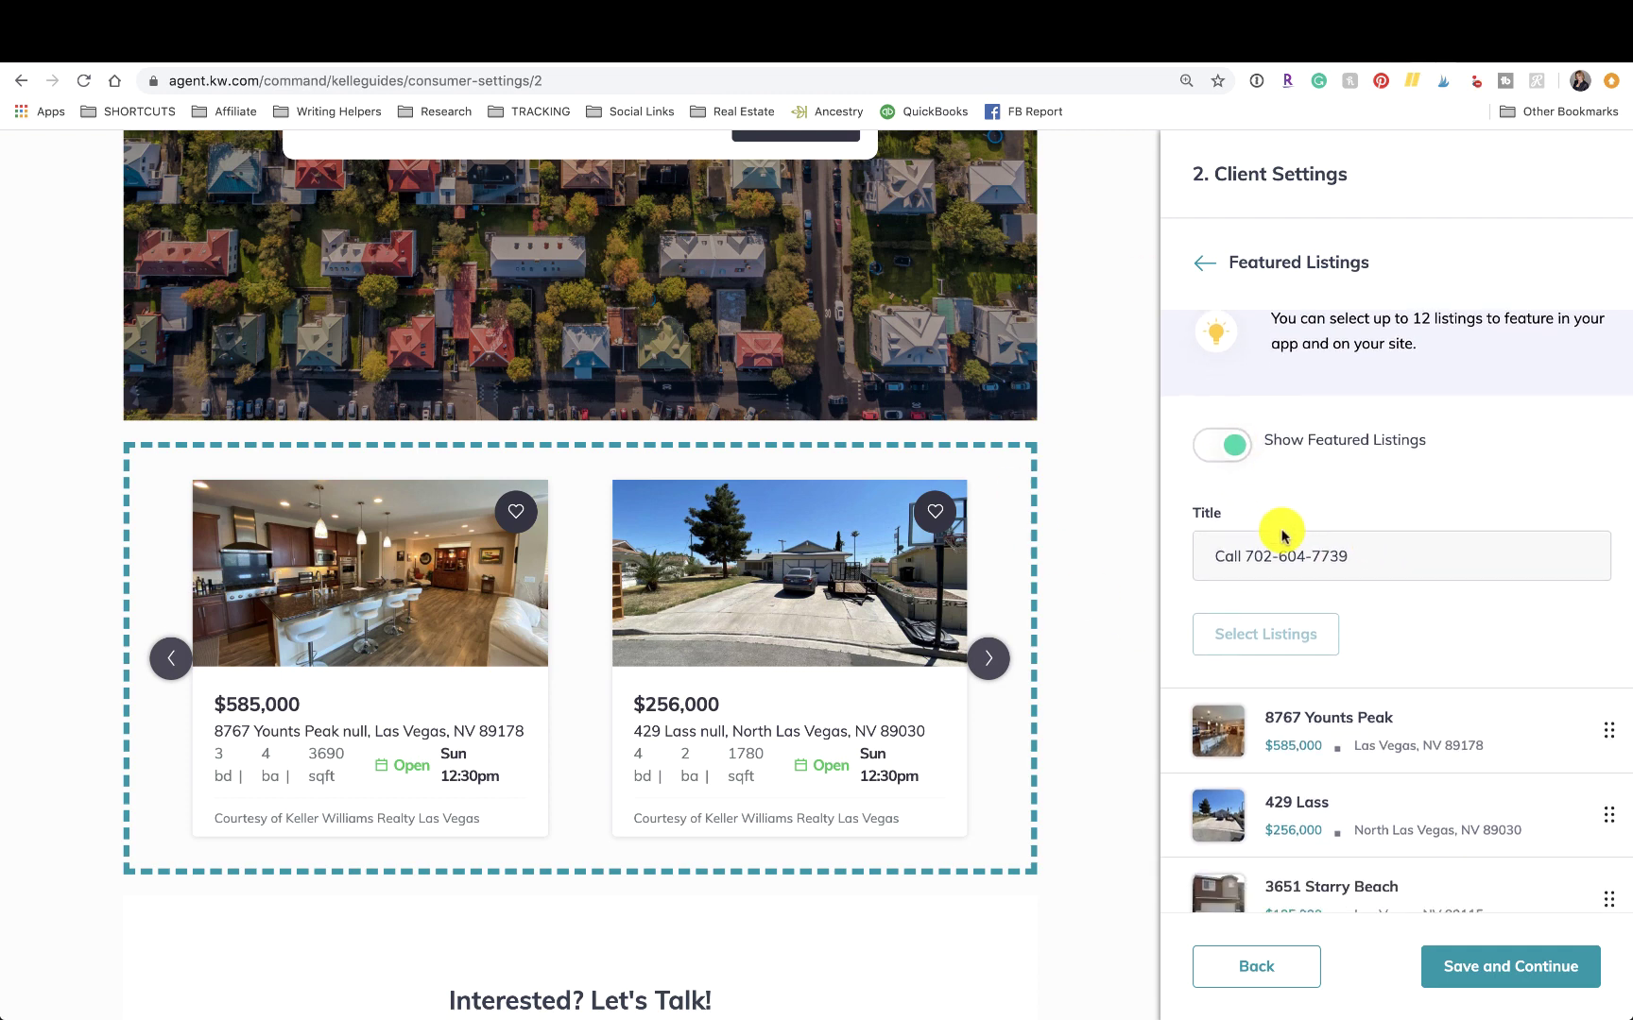
scroll(1281, 535, up, 2)
scroll(1281, 536, down, 1)
scroll(1281, 536, down, 1)
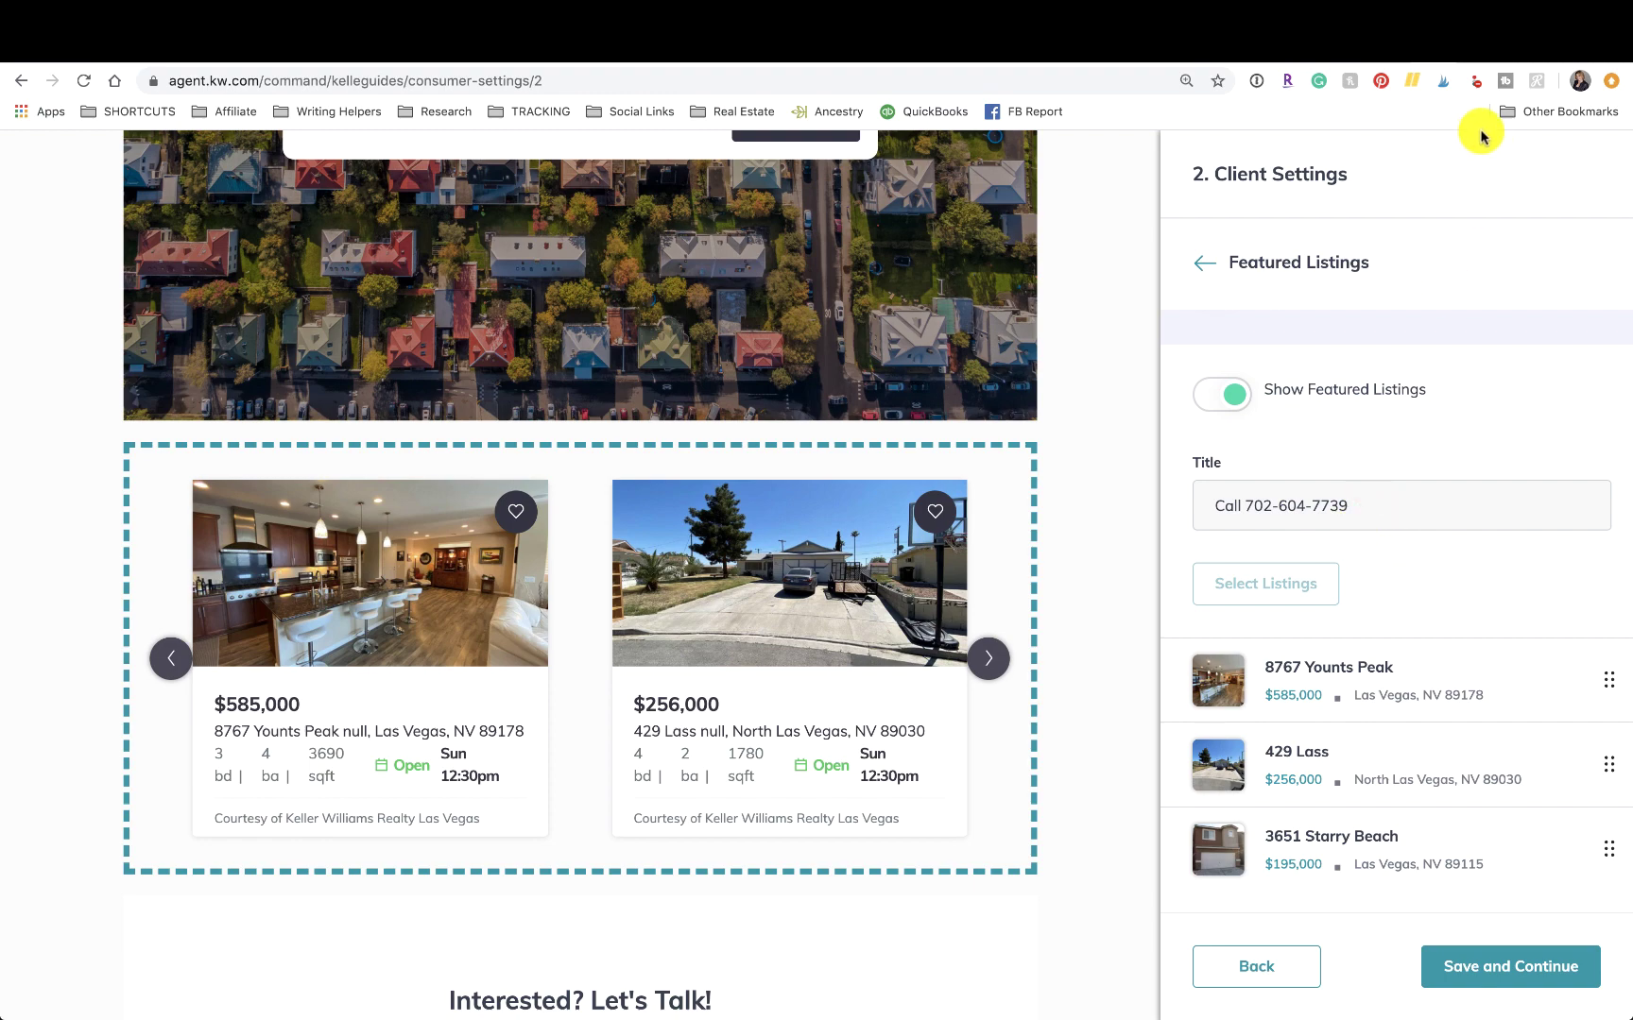
Compare with the live site's carousel, then select and deselect the Featured Listings title text.
click(1458, 55)
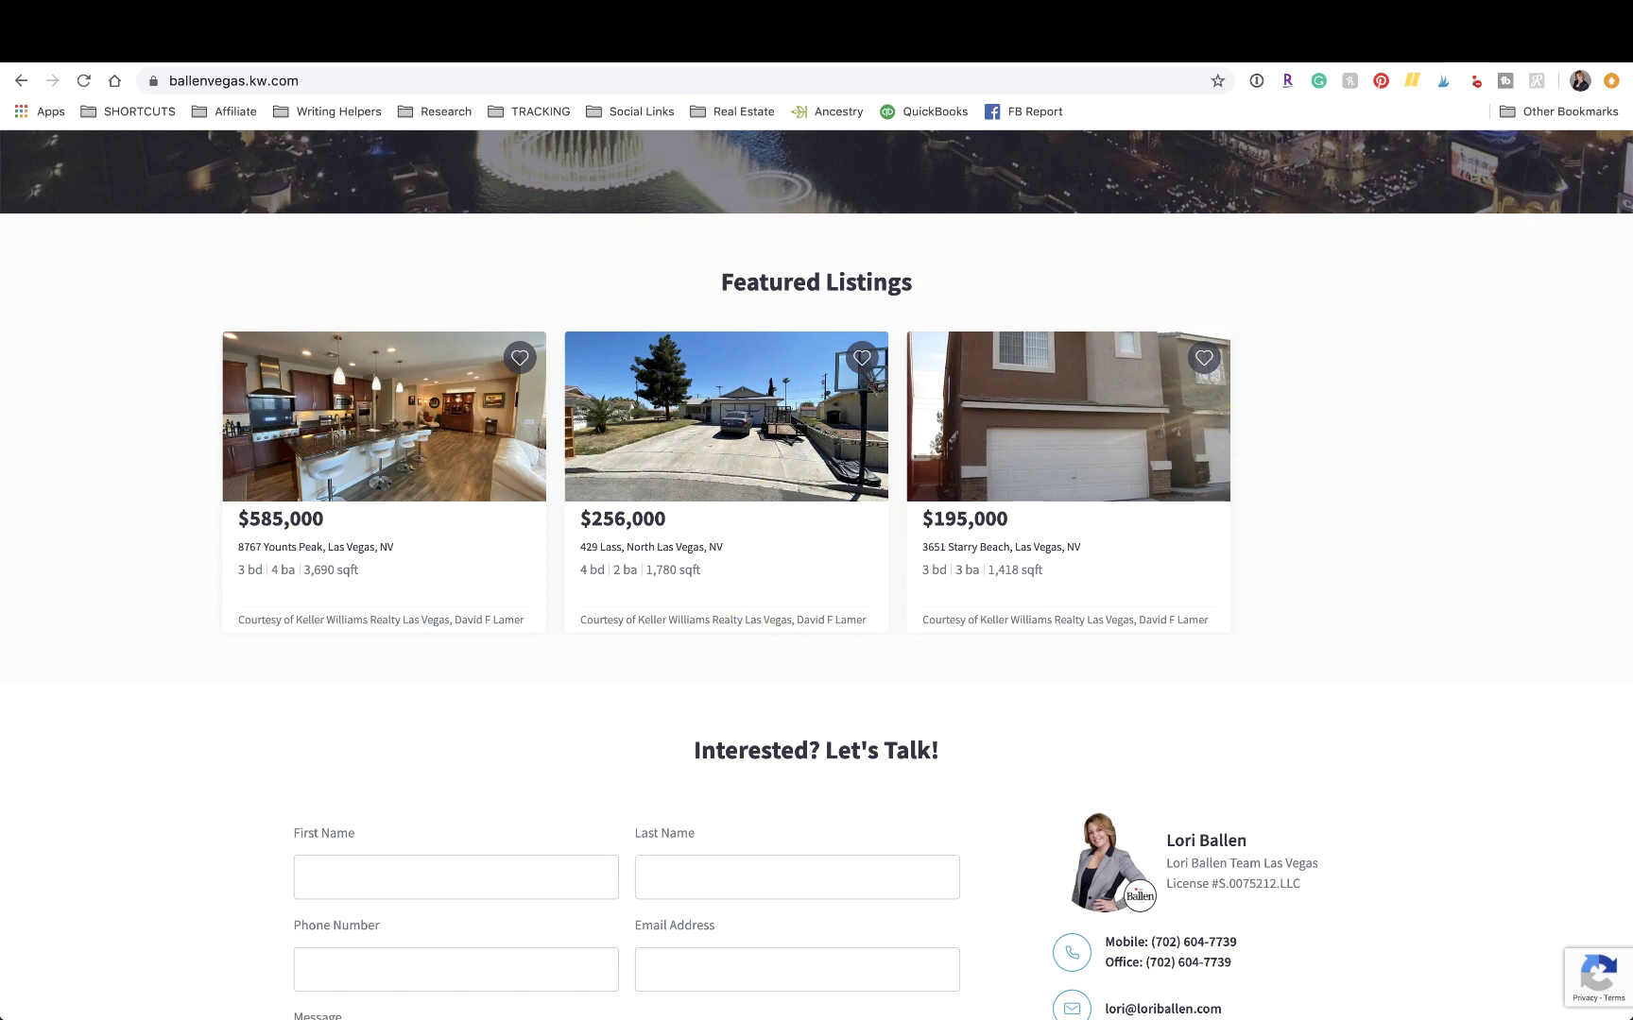
click(1427, 59)
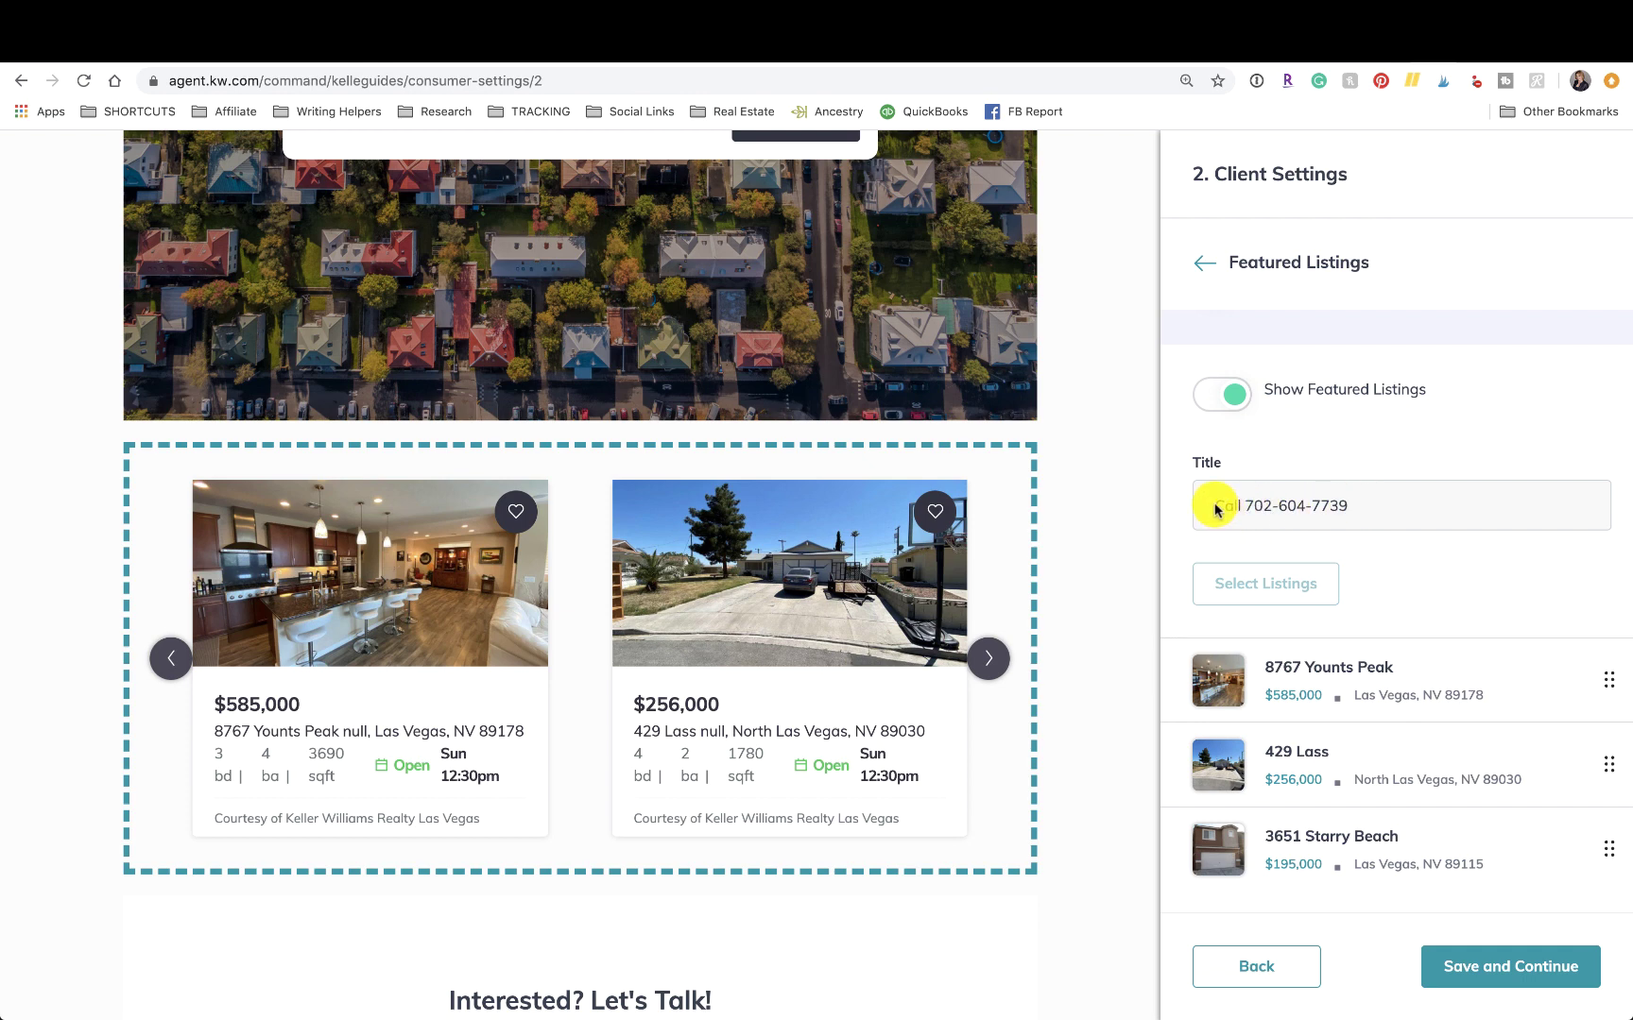
drag(1217, 507, 1367, 507)
click(1426, 578)
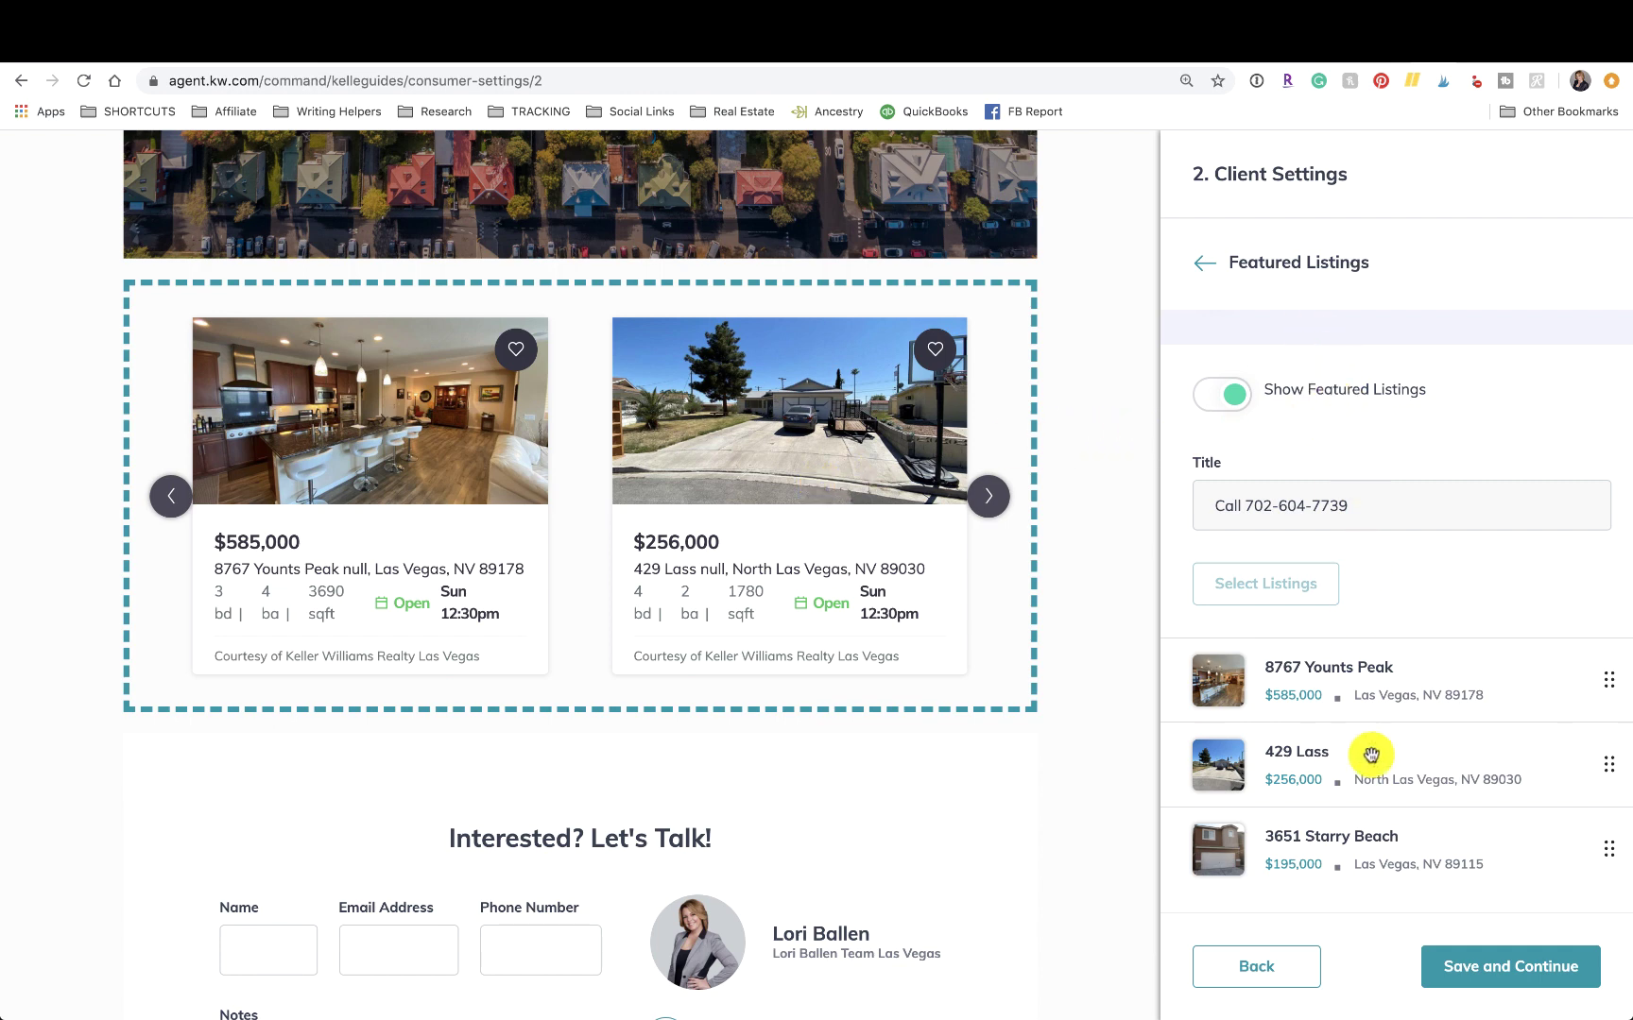
Save the client settings to reach step 3 Guide Builder, then return to ballenvegas.kw.com.
click(1484, 971)
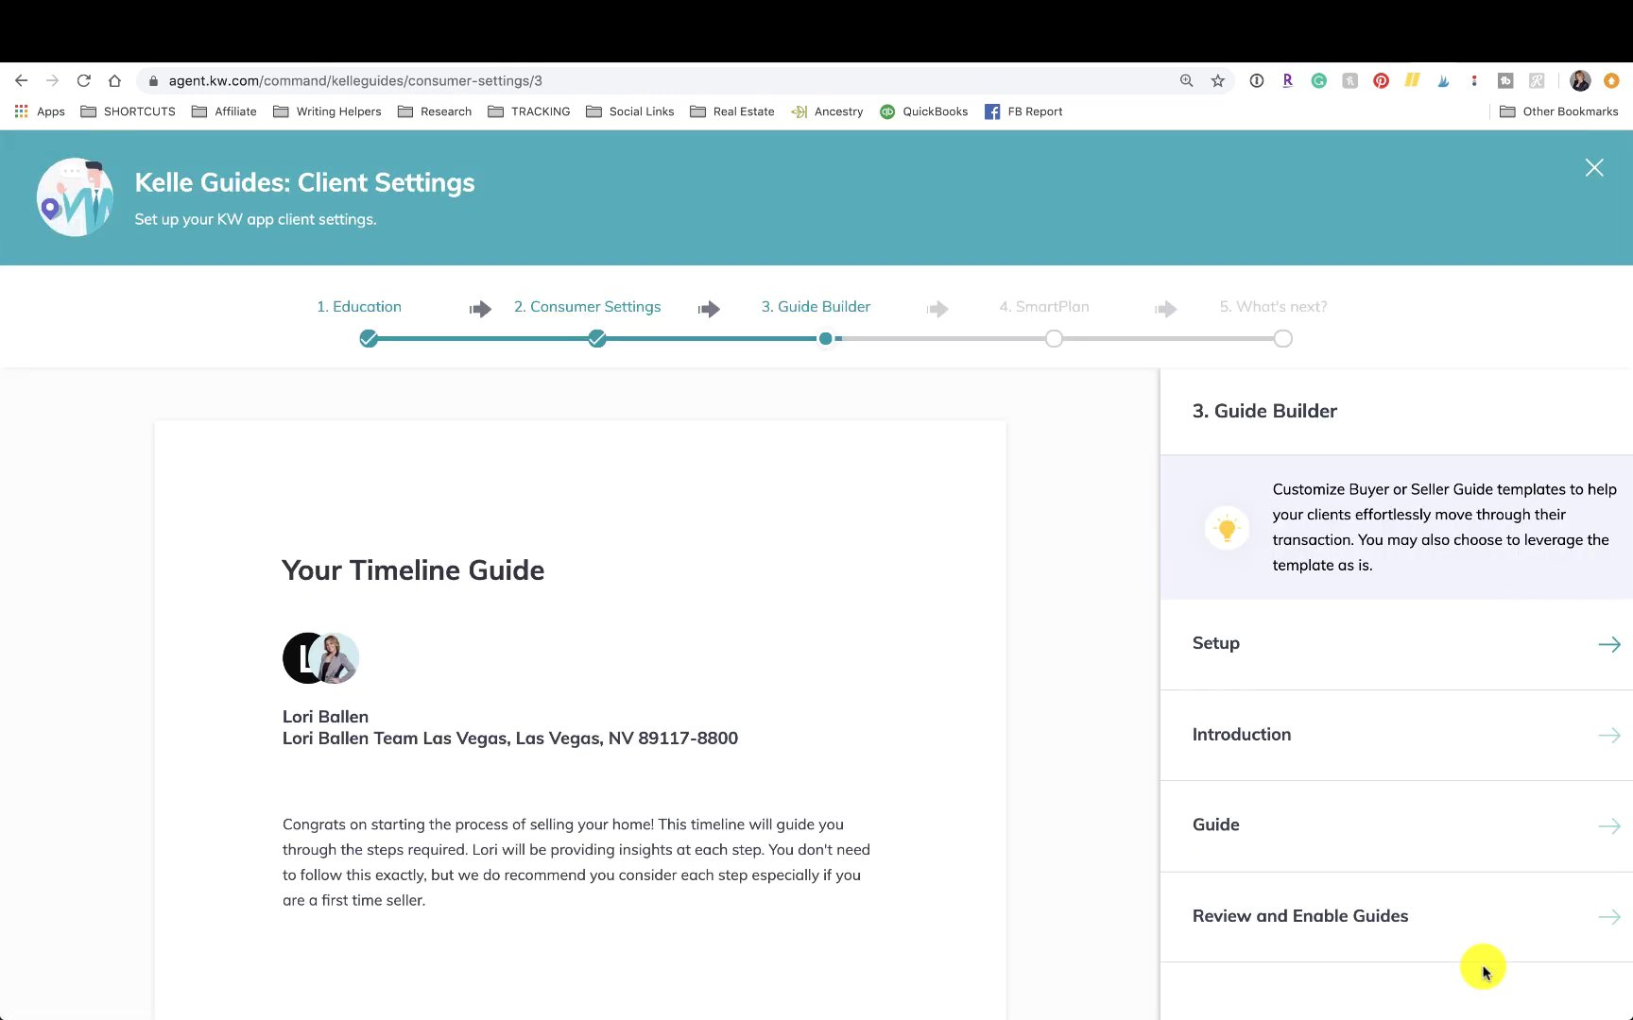
scroll(1482, 971, down, 3)
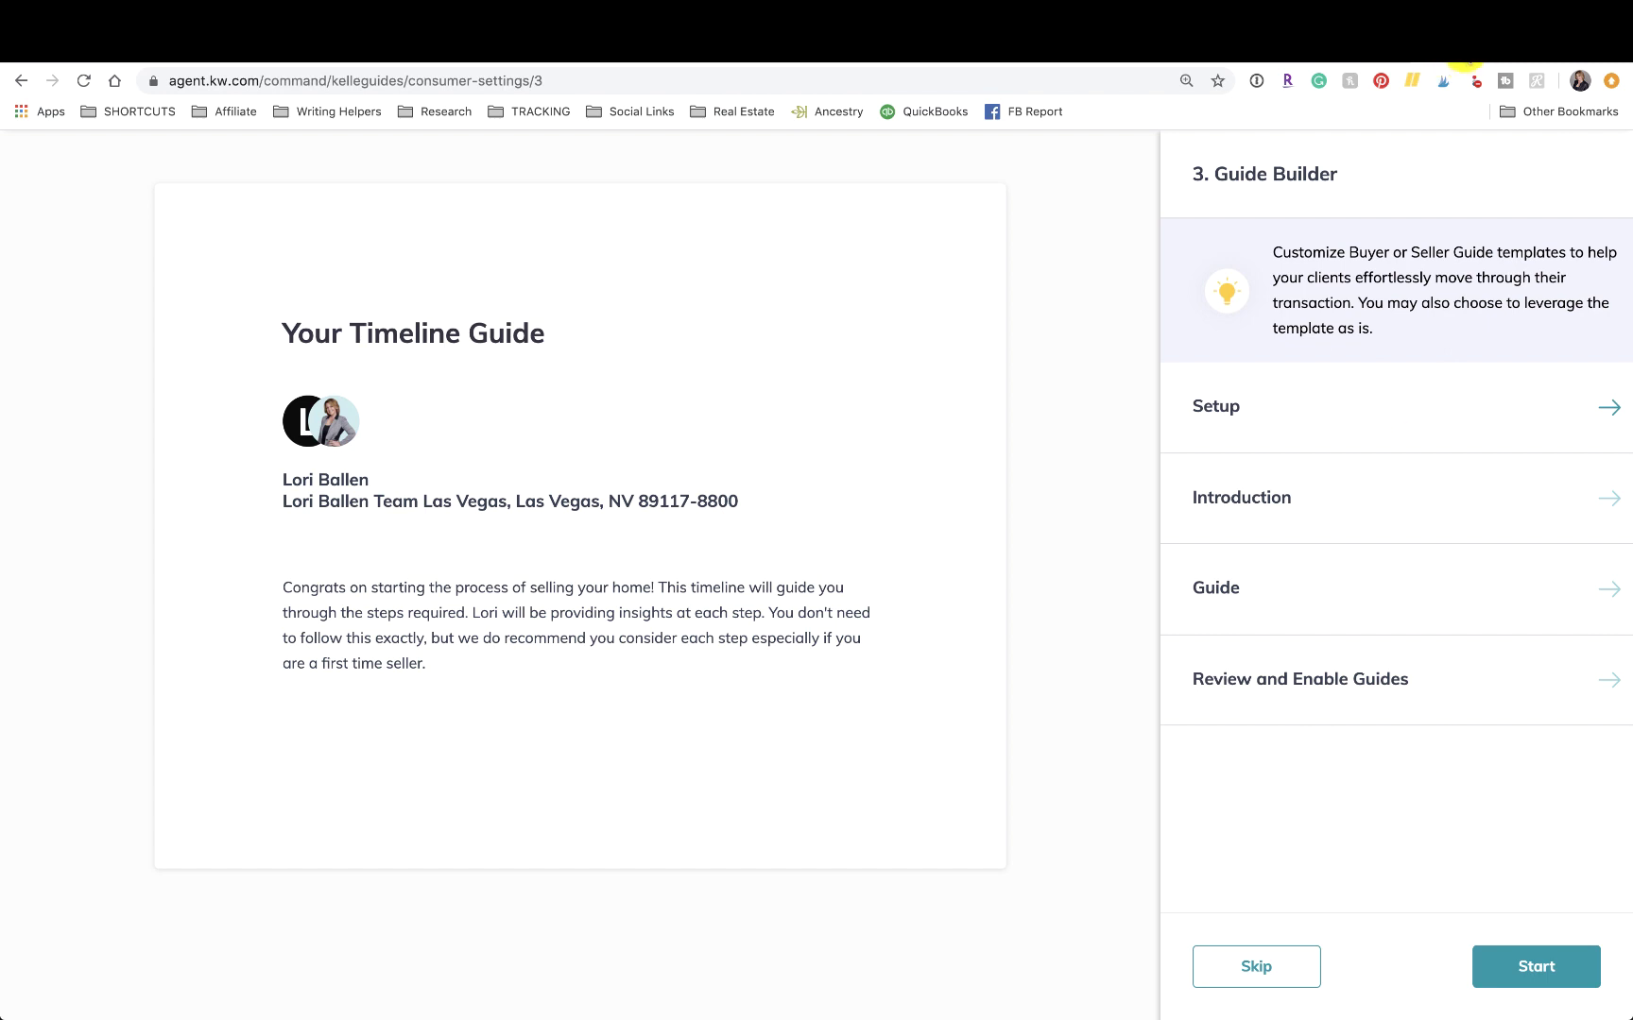
click(1464, 63)
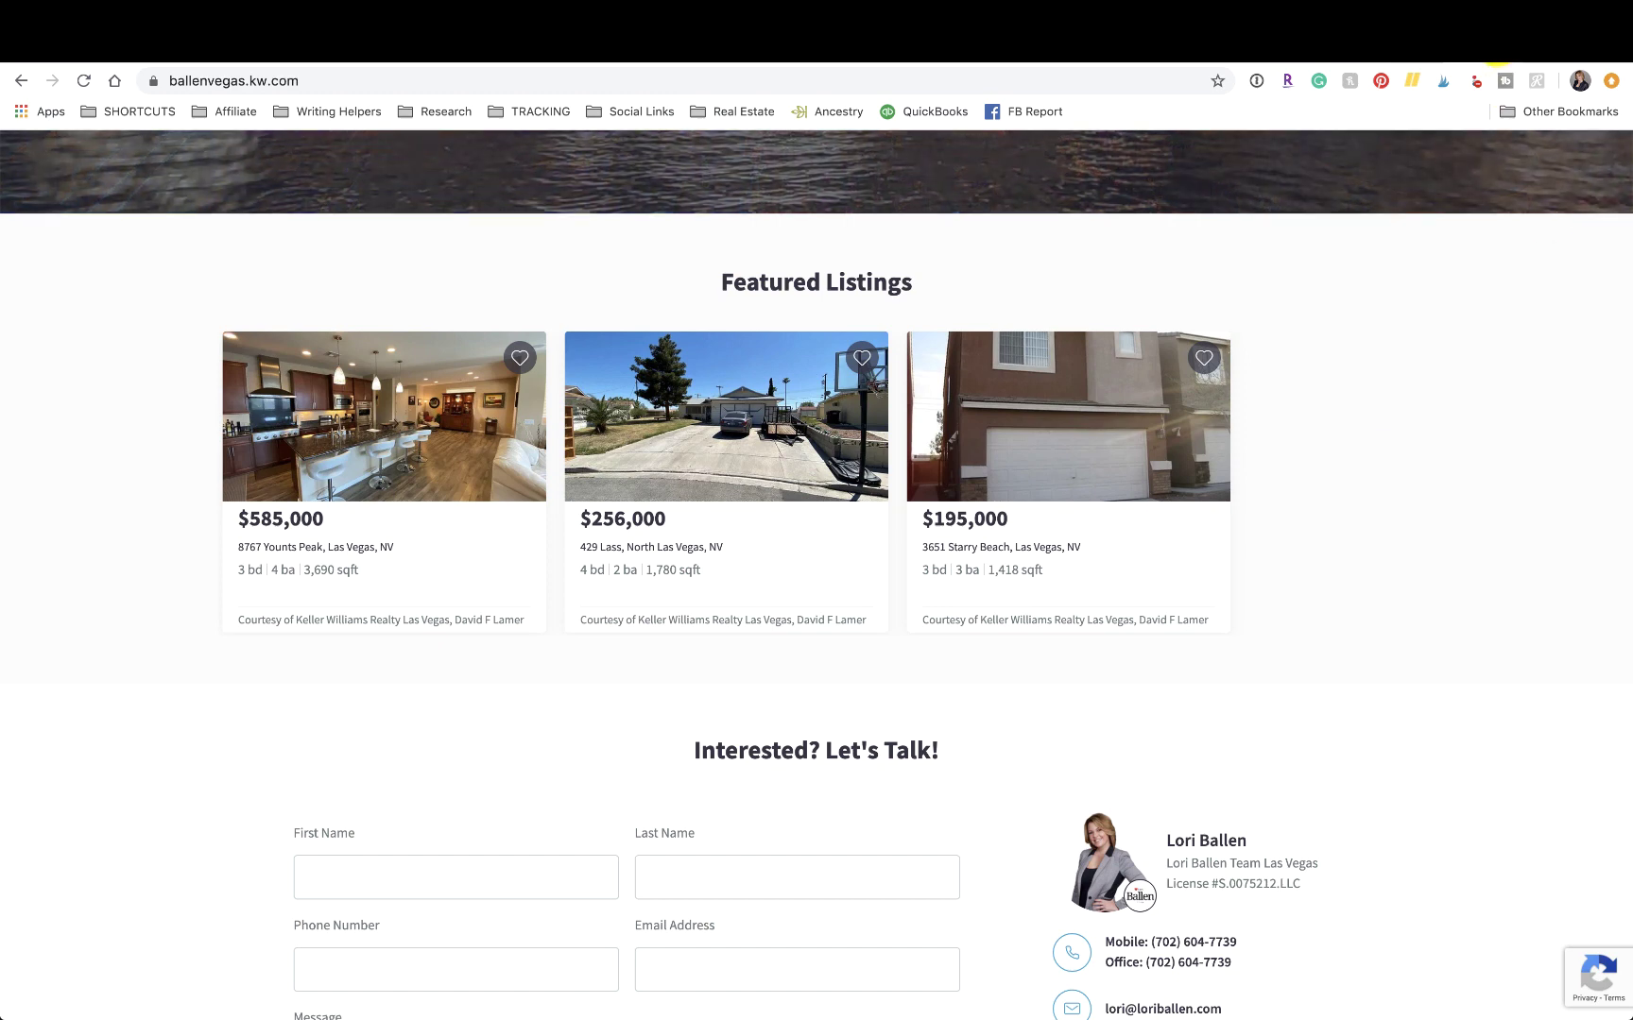
Go from KW Command's home dashboard into the Consumer section's Landing Pages.
click(1504, 79)
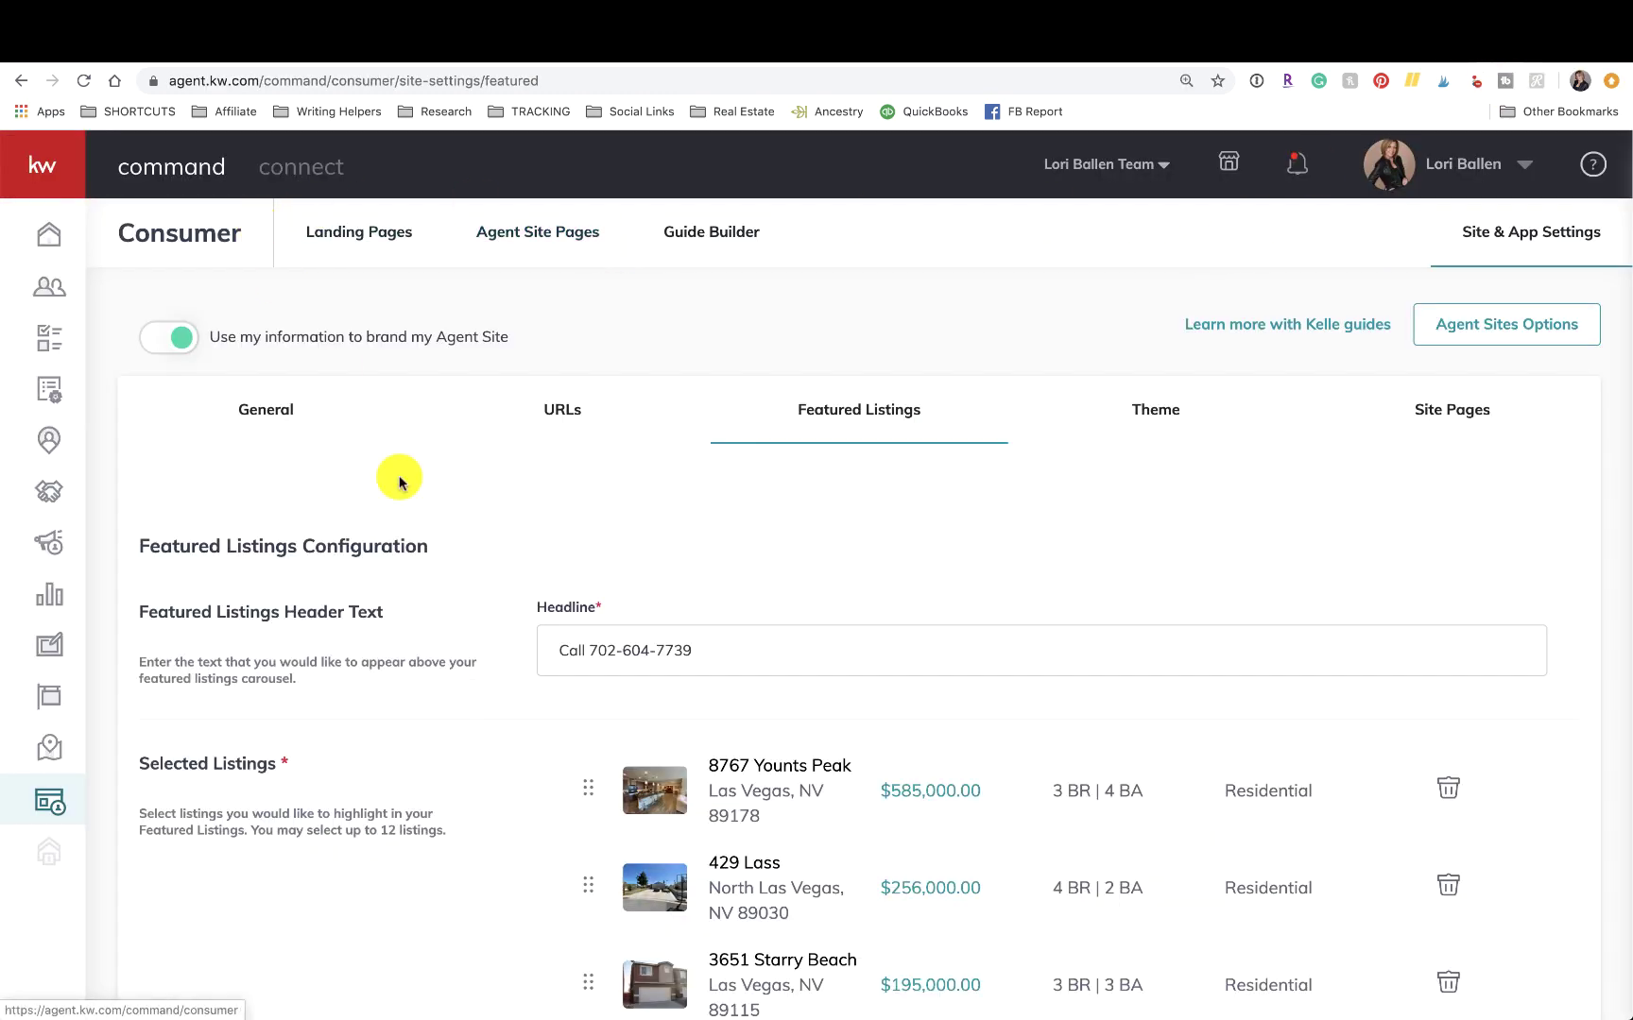
click(51, 236)
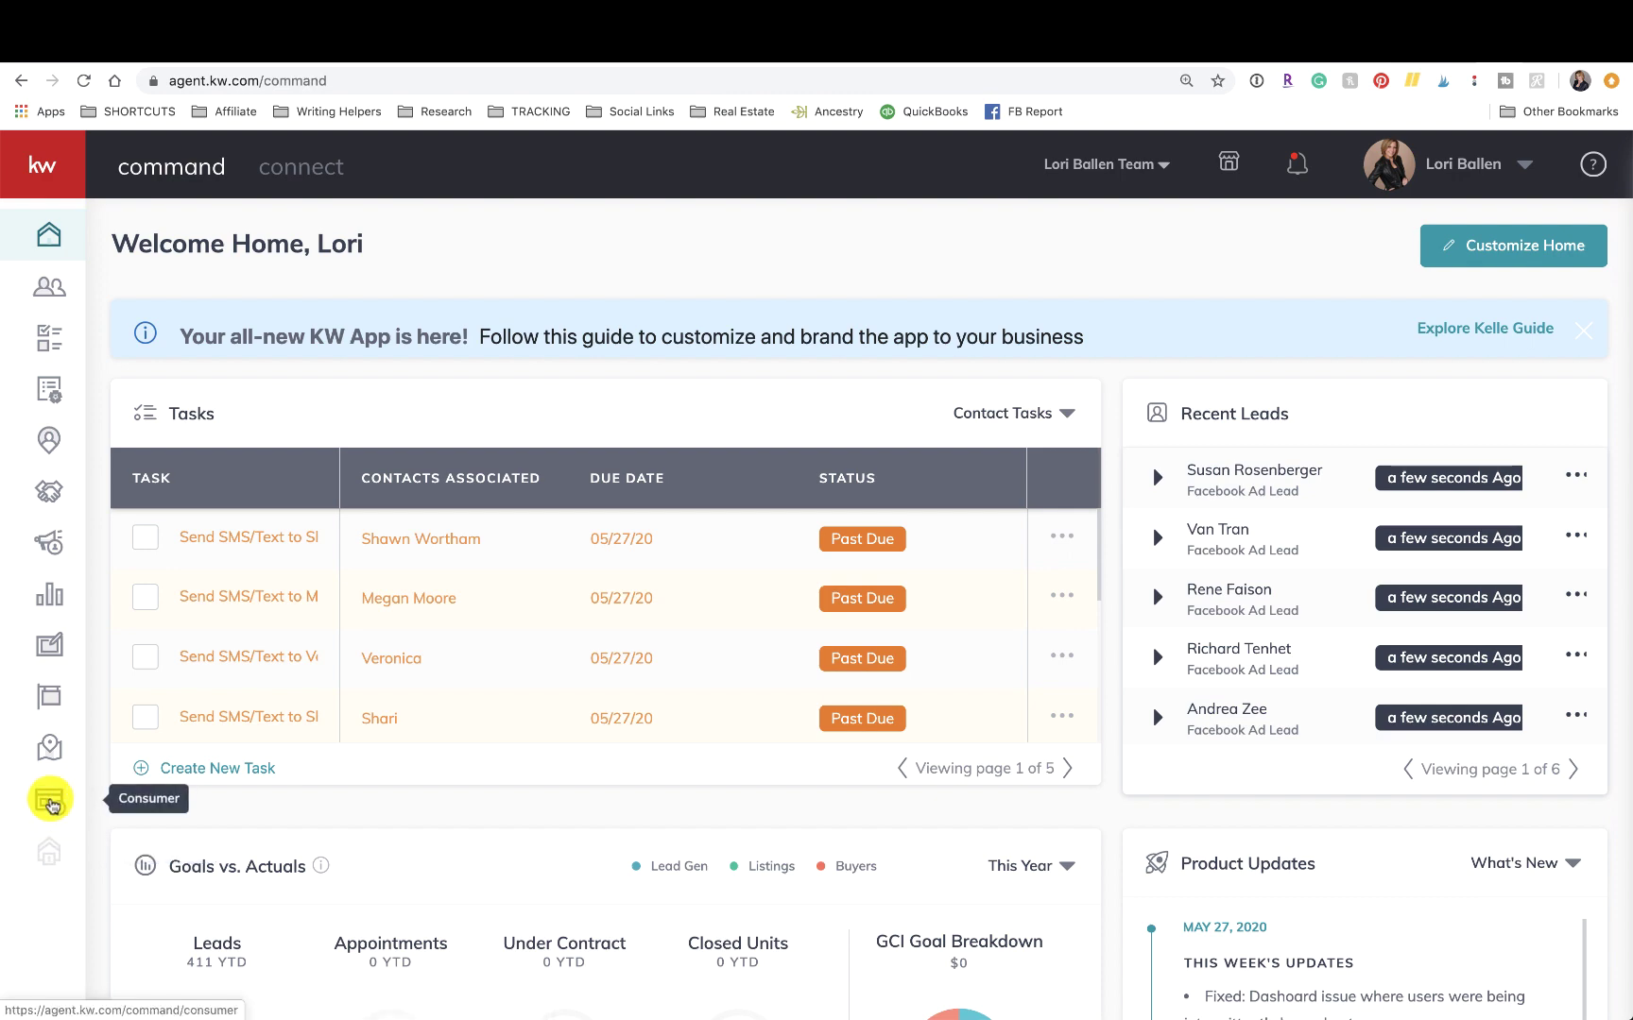
click(52, 805)
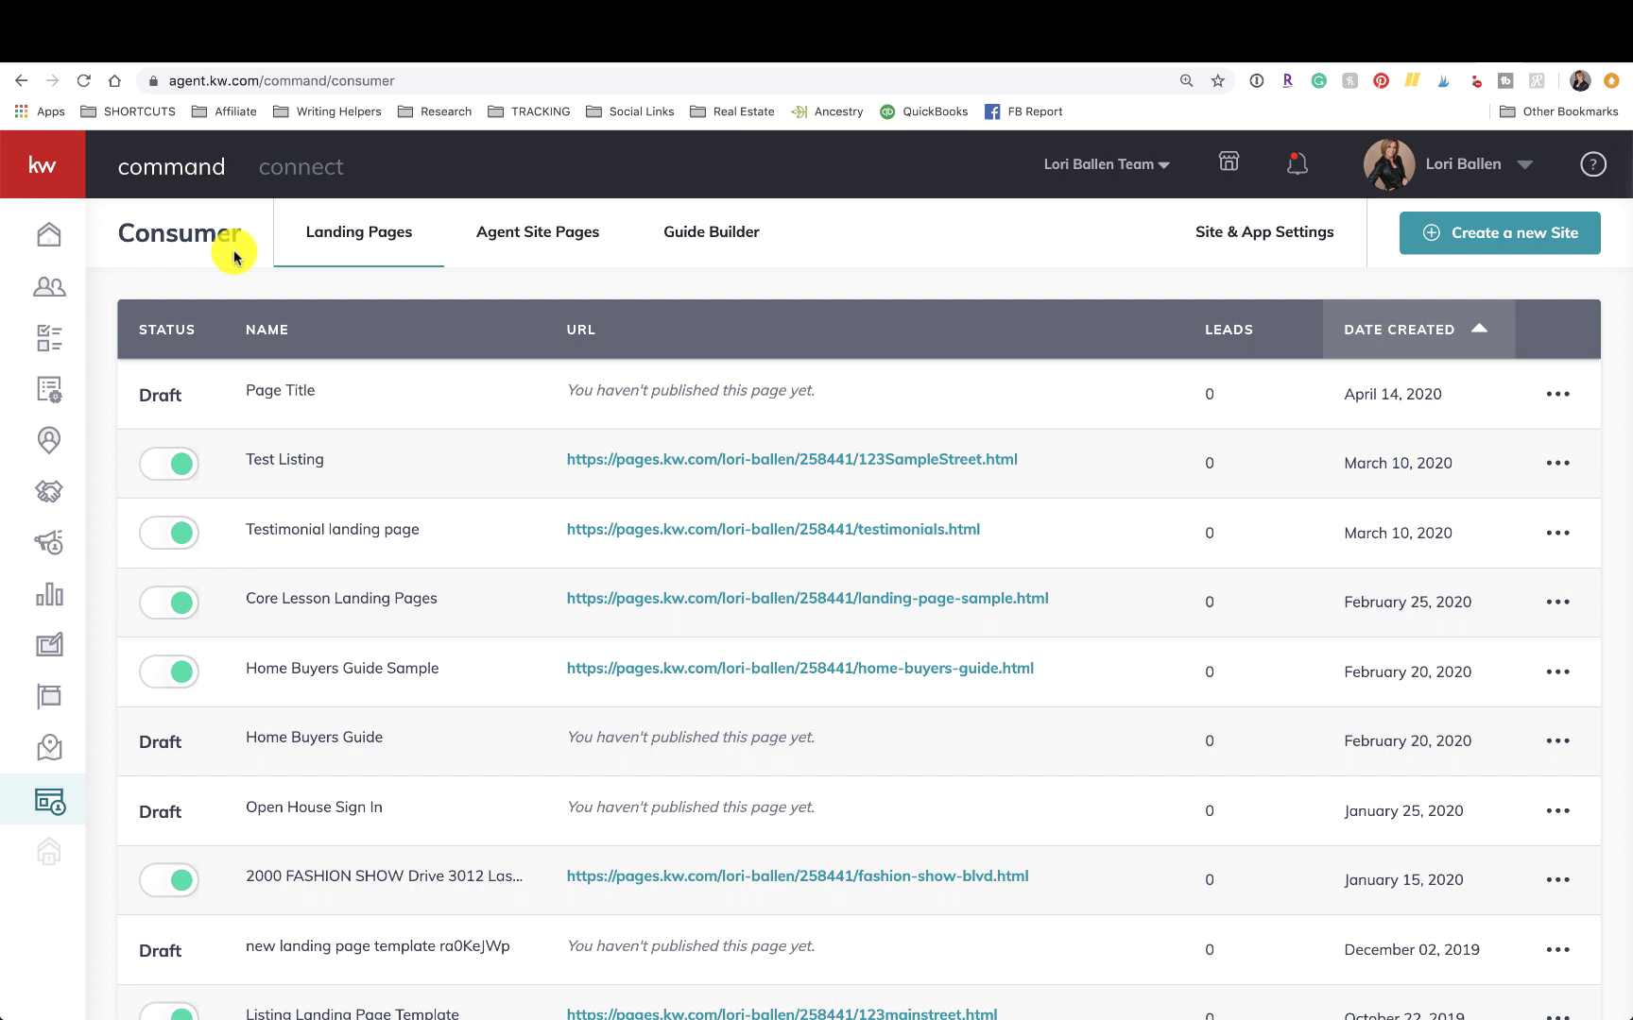
Show the Featured Listings tab in Site & App Settings and scroll down to Select Listings.
click(1277, 242)
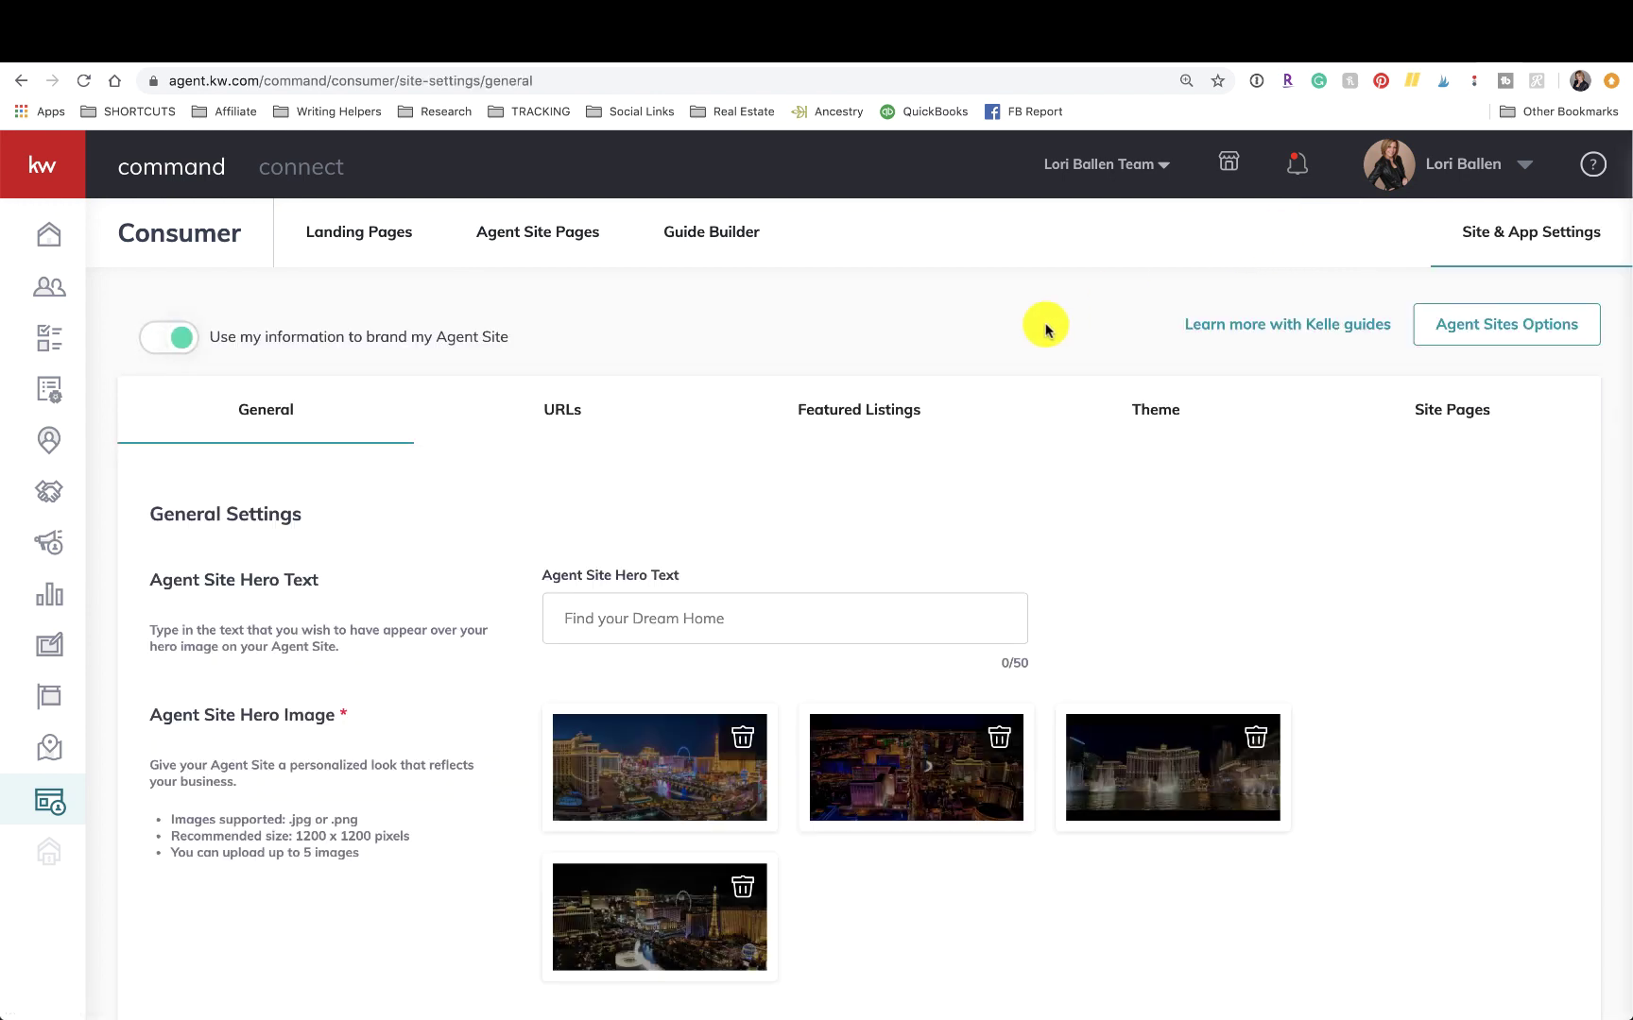
scroll(803, 325, down, 3)
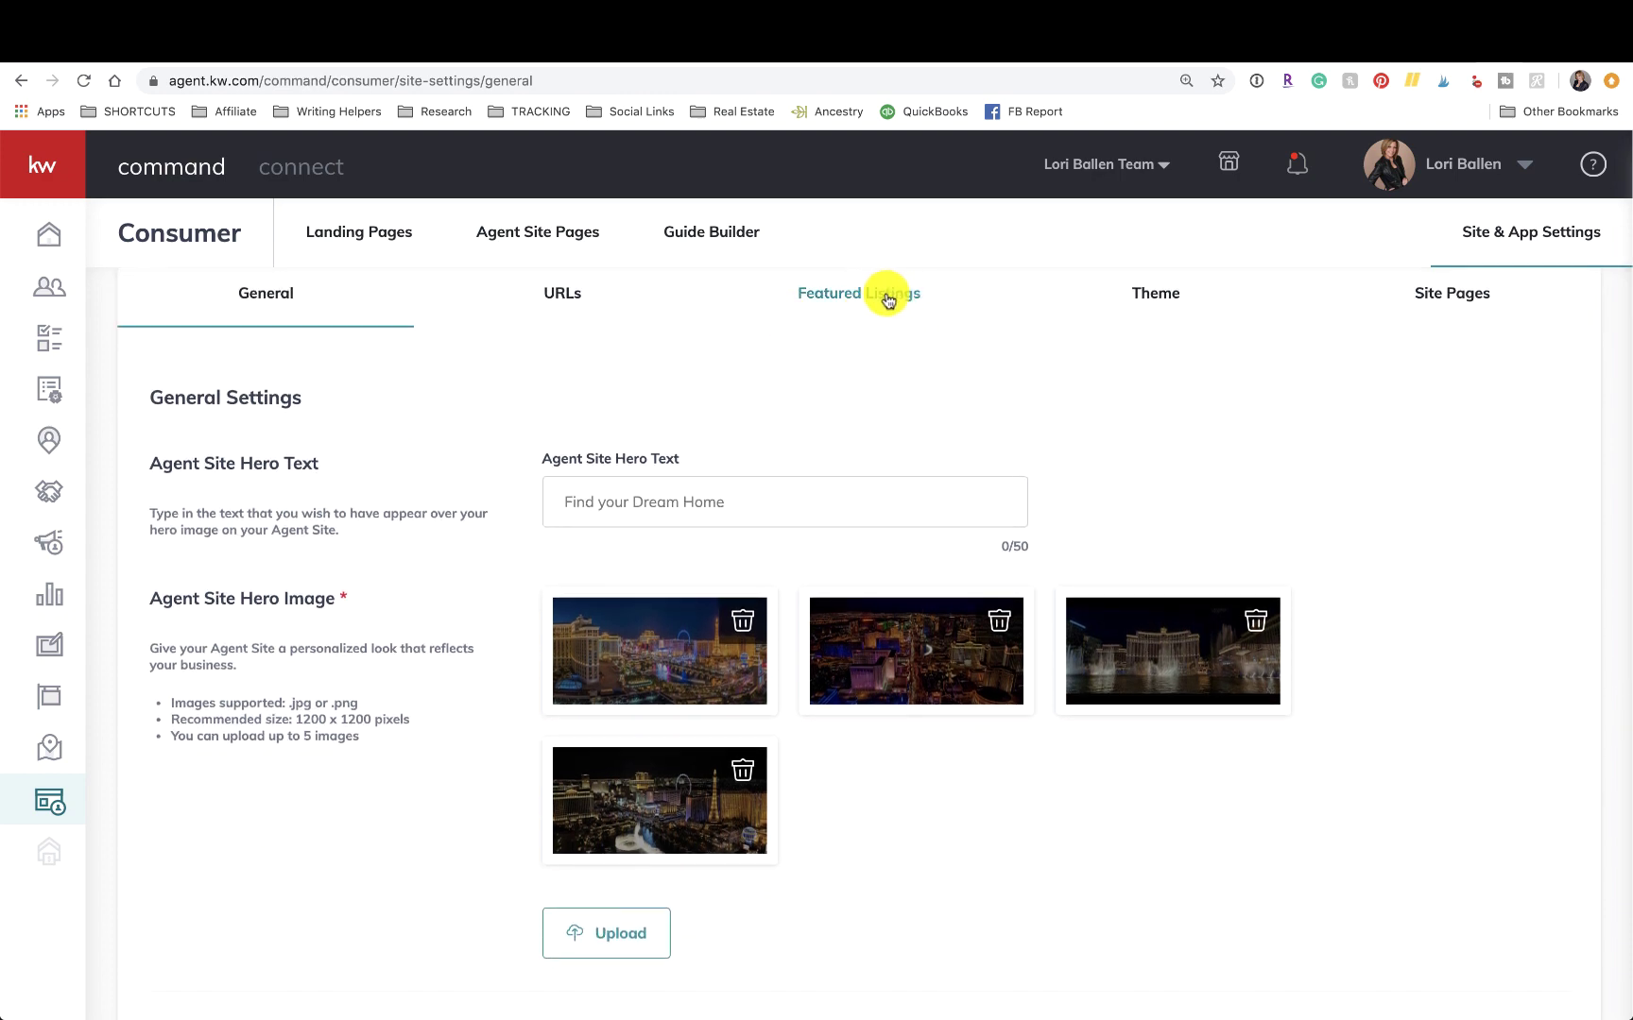
click(881, 301)
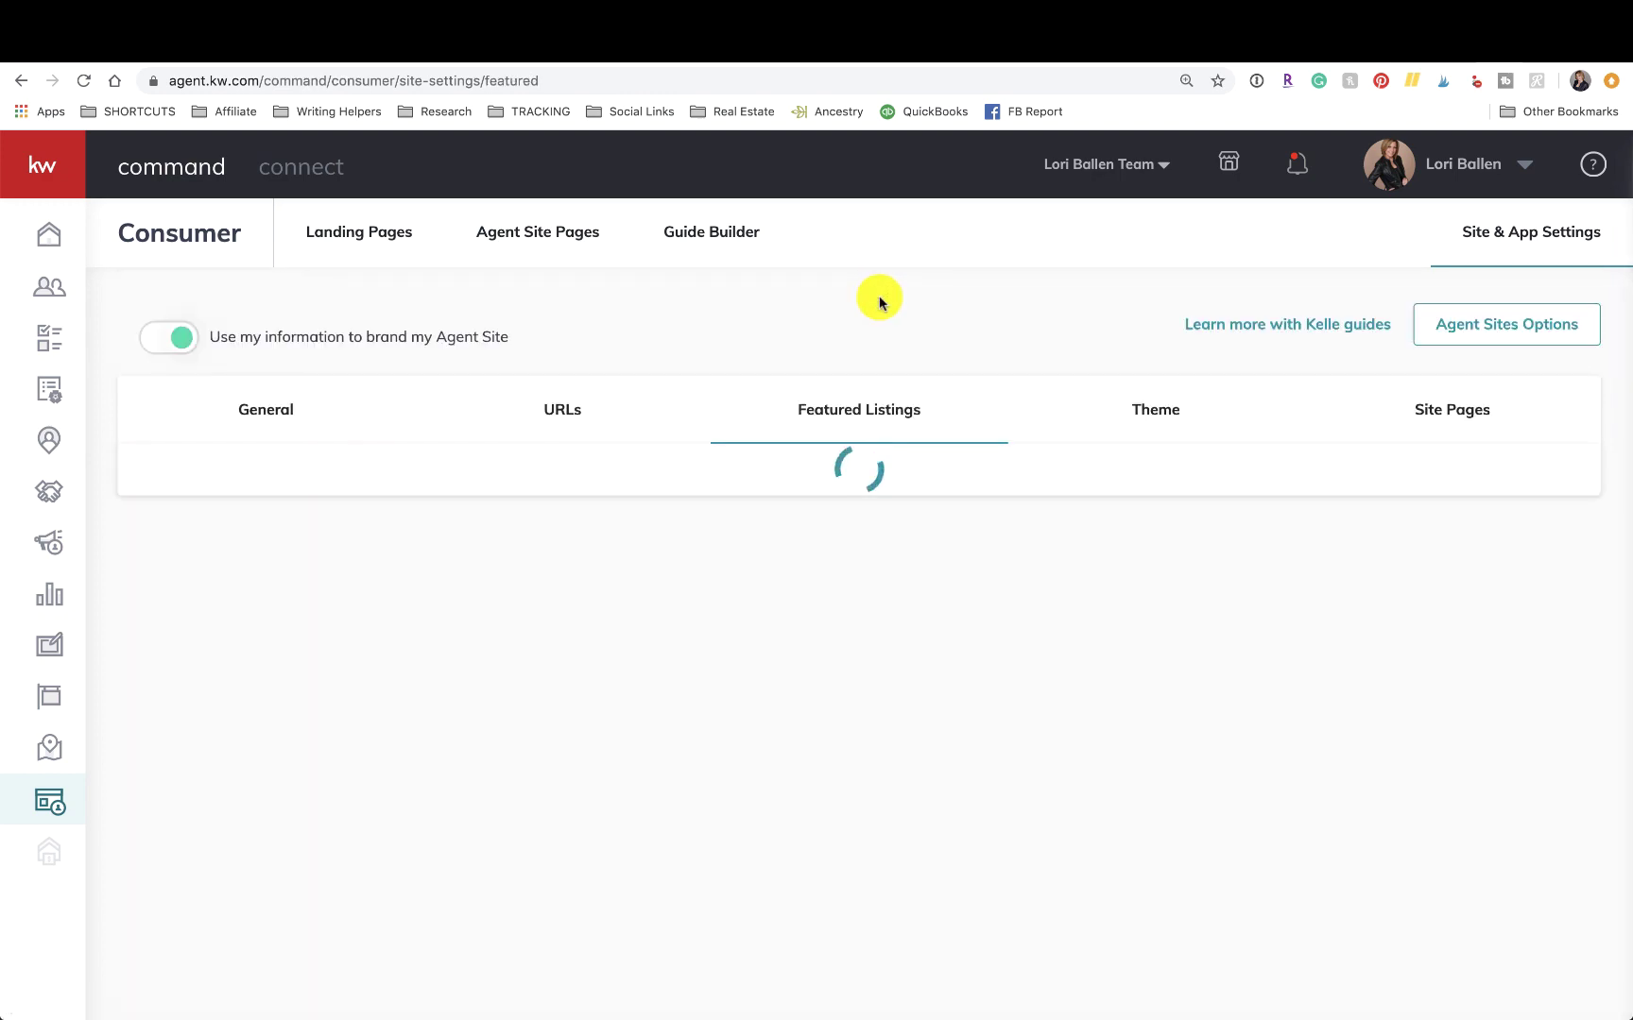
scroll(881, 302, down, 4)
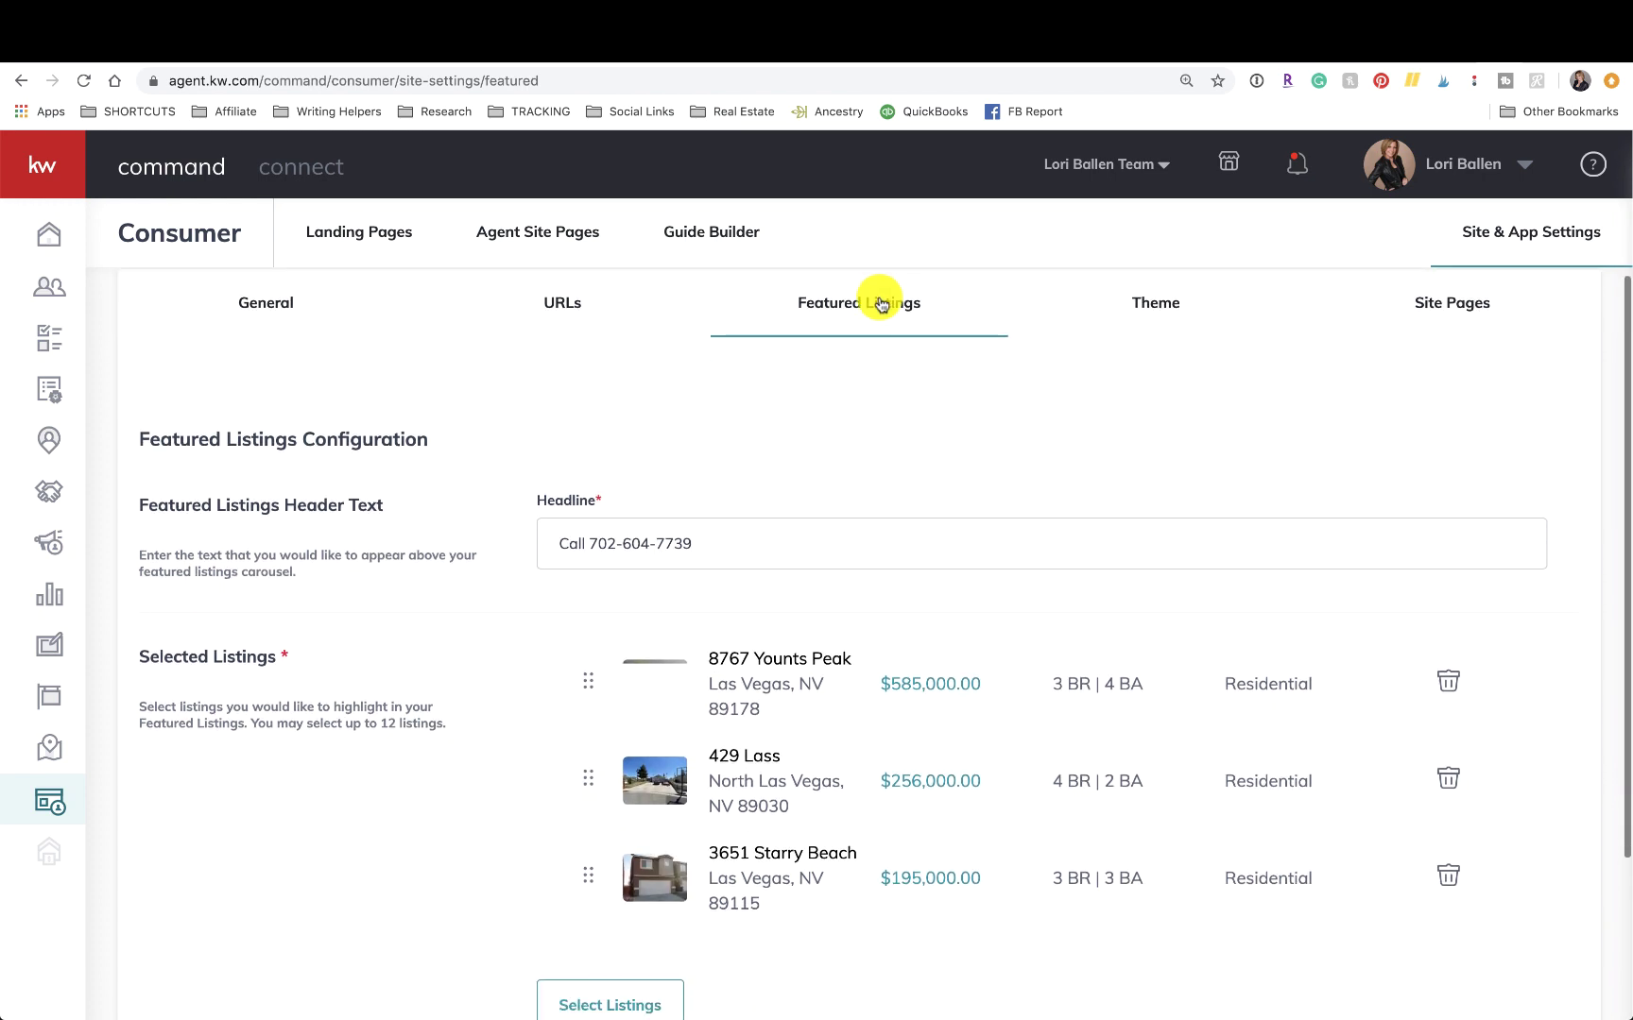
scroll(881, 302, down, 2)
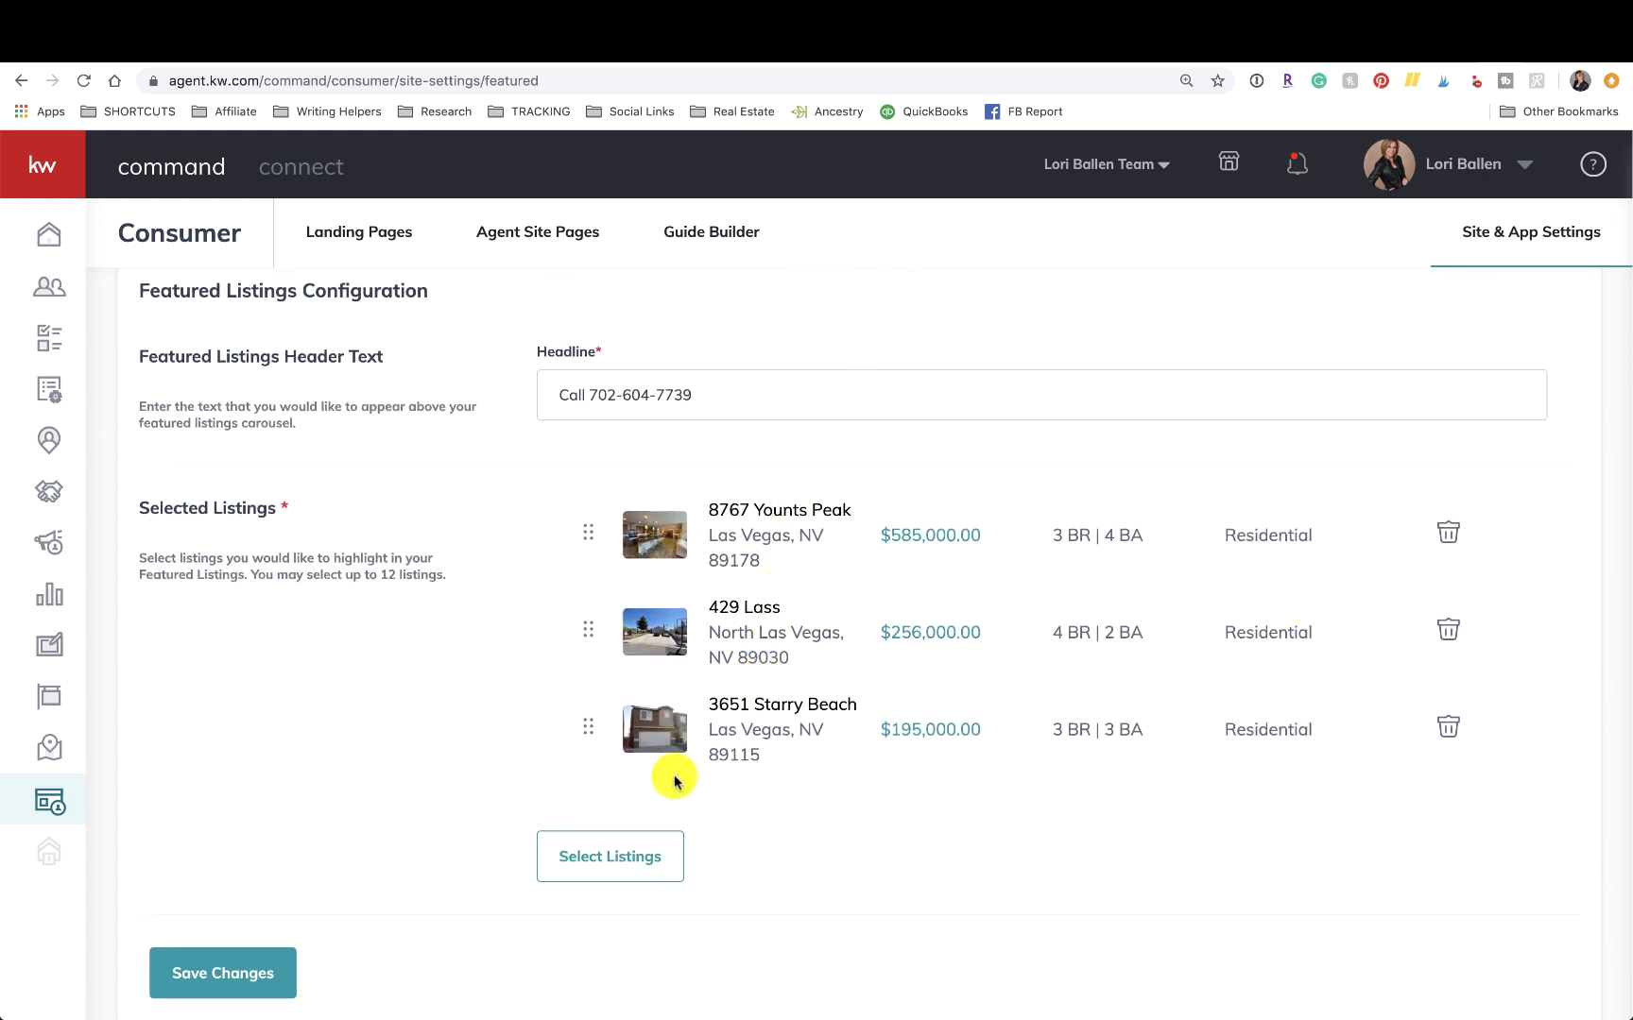
scroll(672, 862, down, 1)
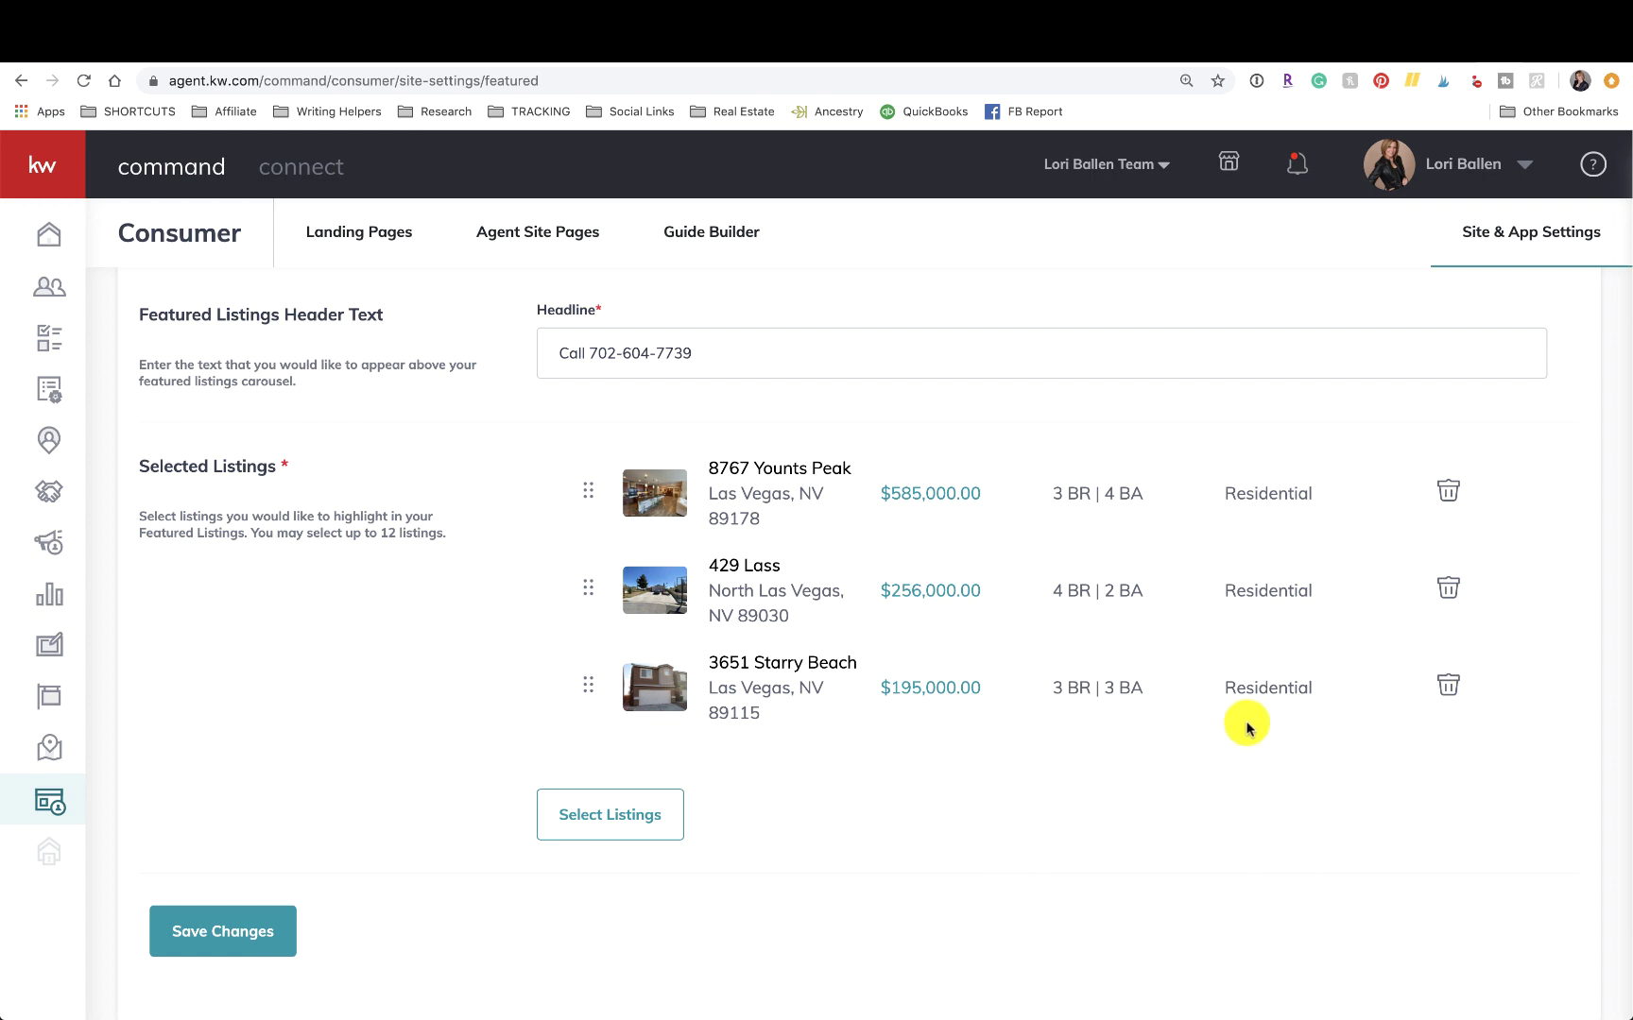
Open the listing search and enter 89138 in the address search box.
click(616, 816)
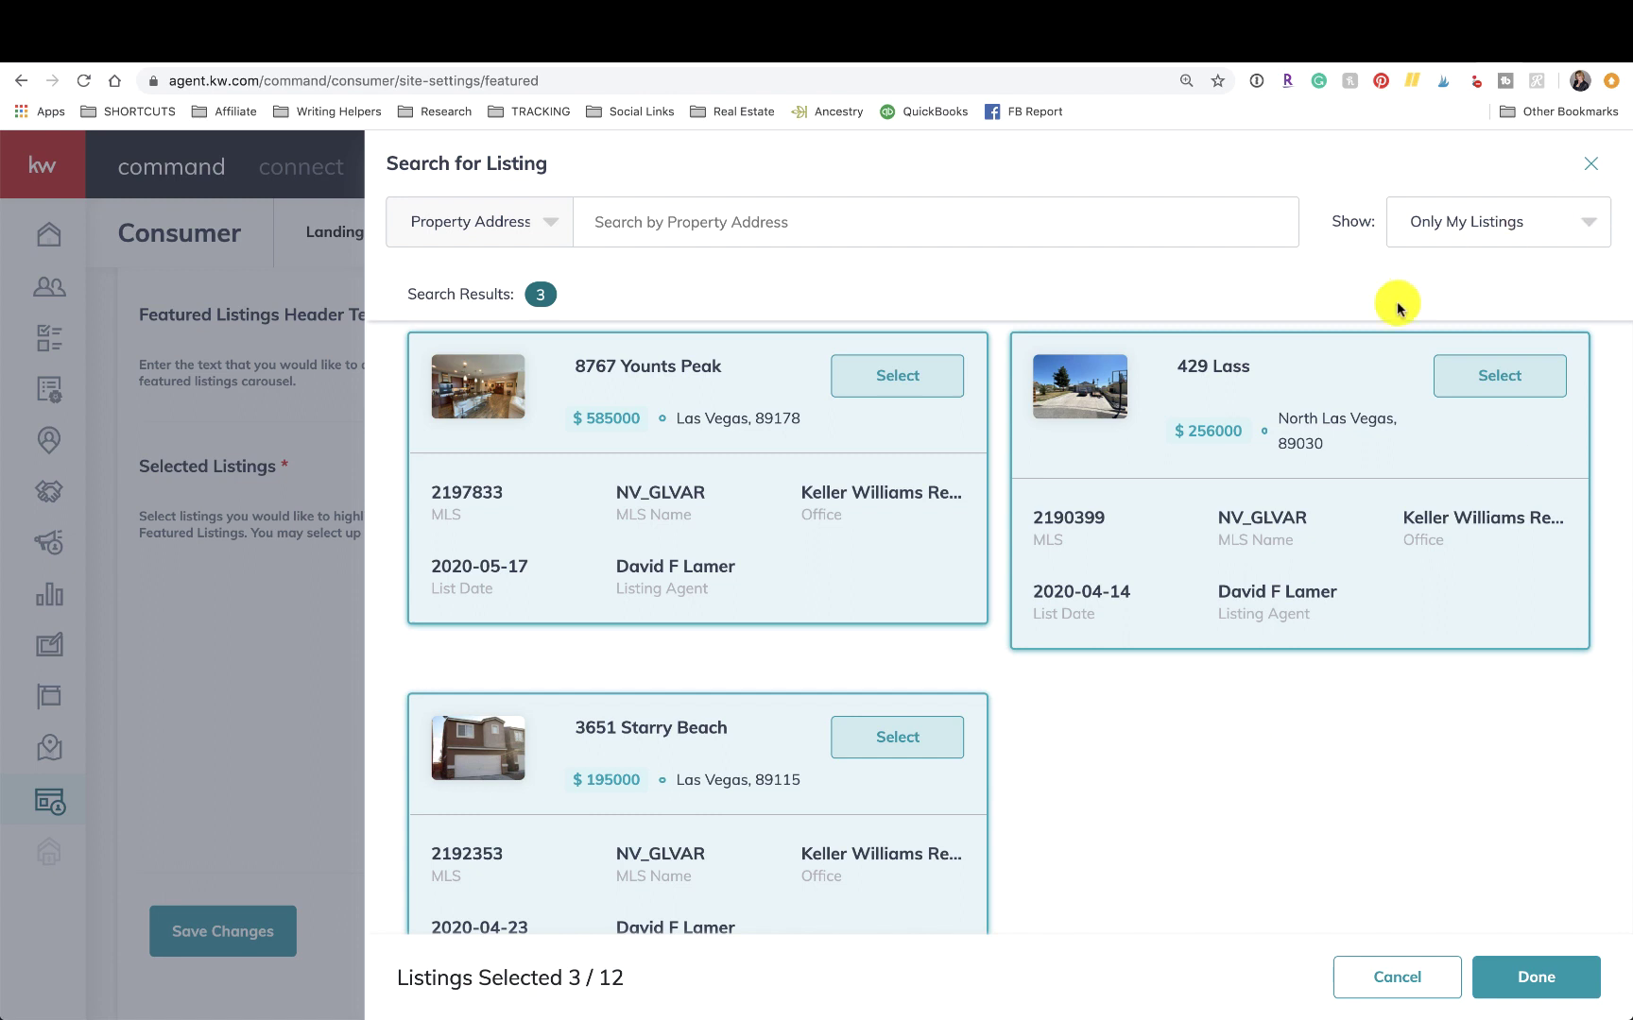
click(1492, 236)
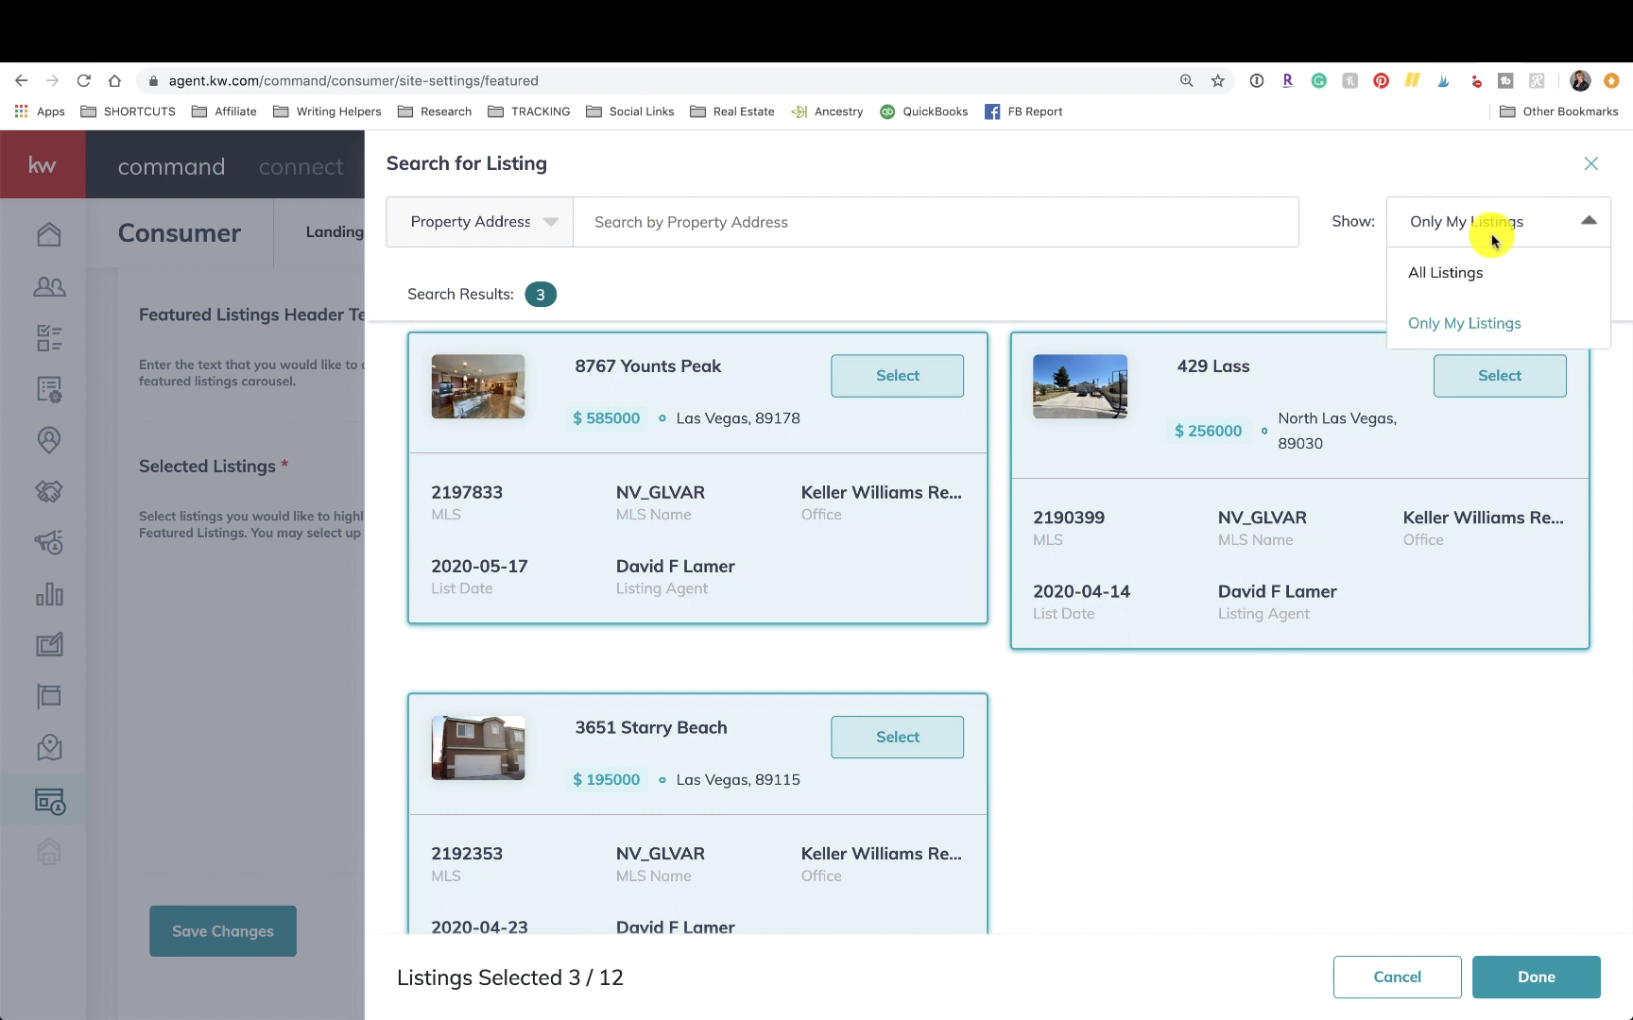
click(805, 219)
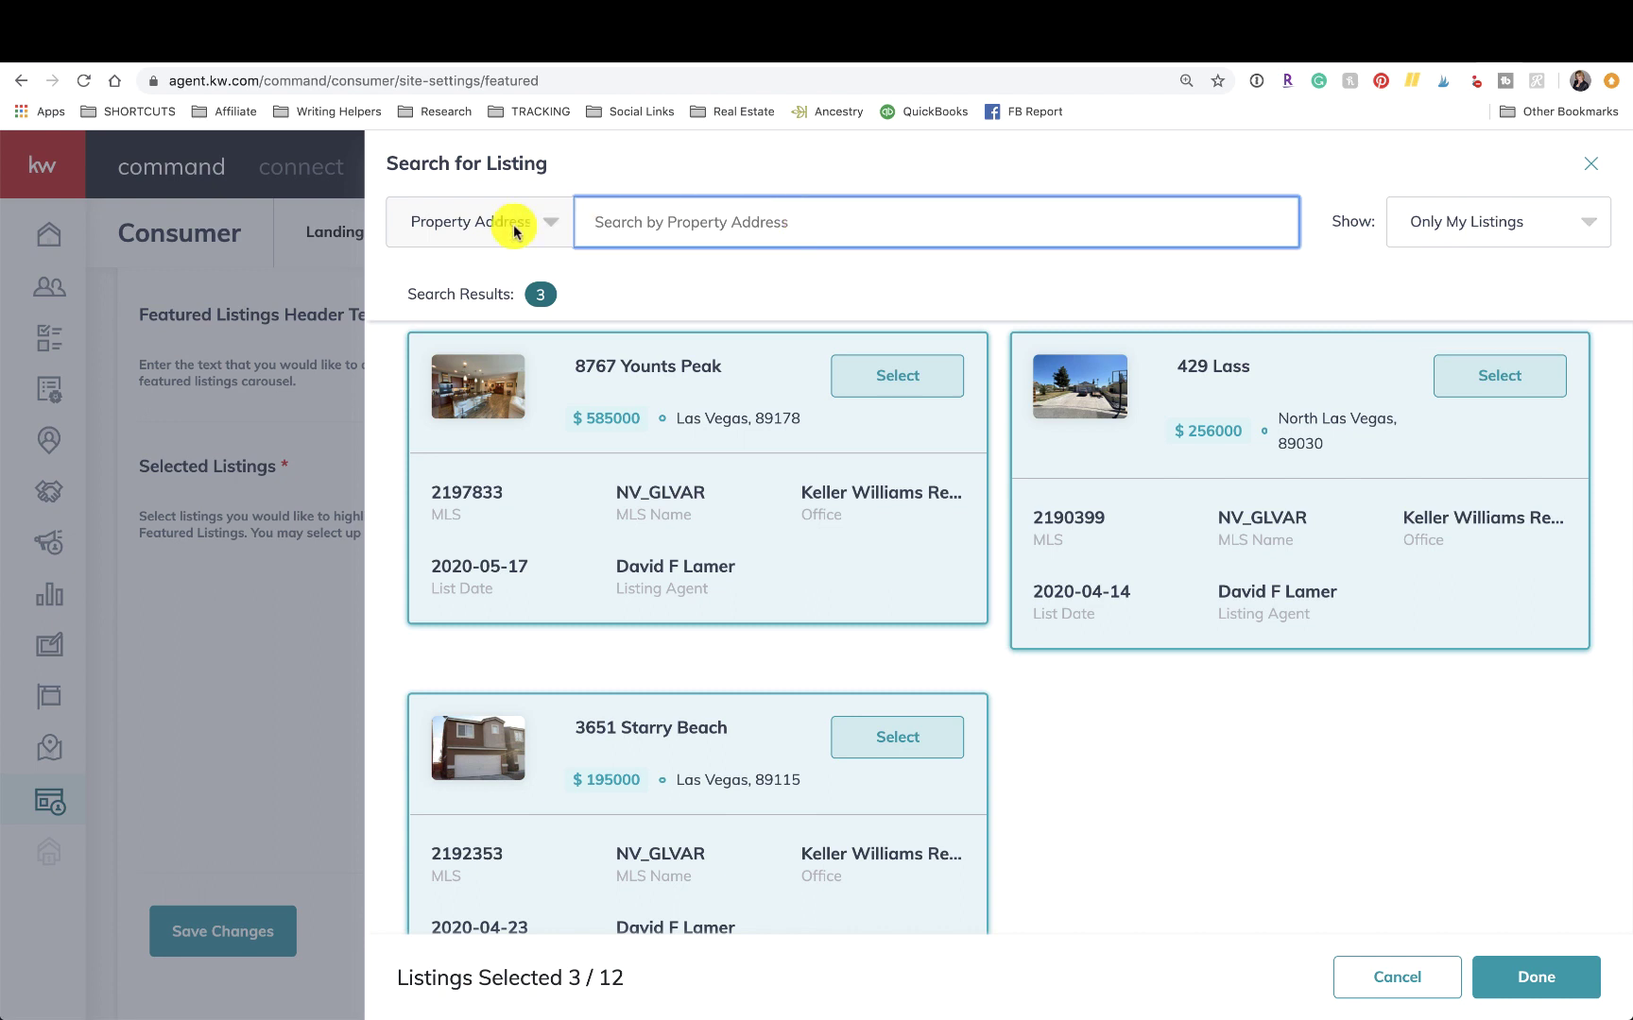
click(476, 229)
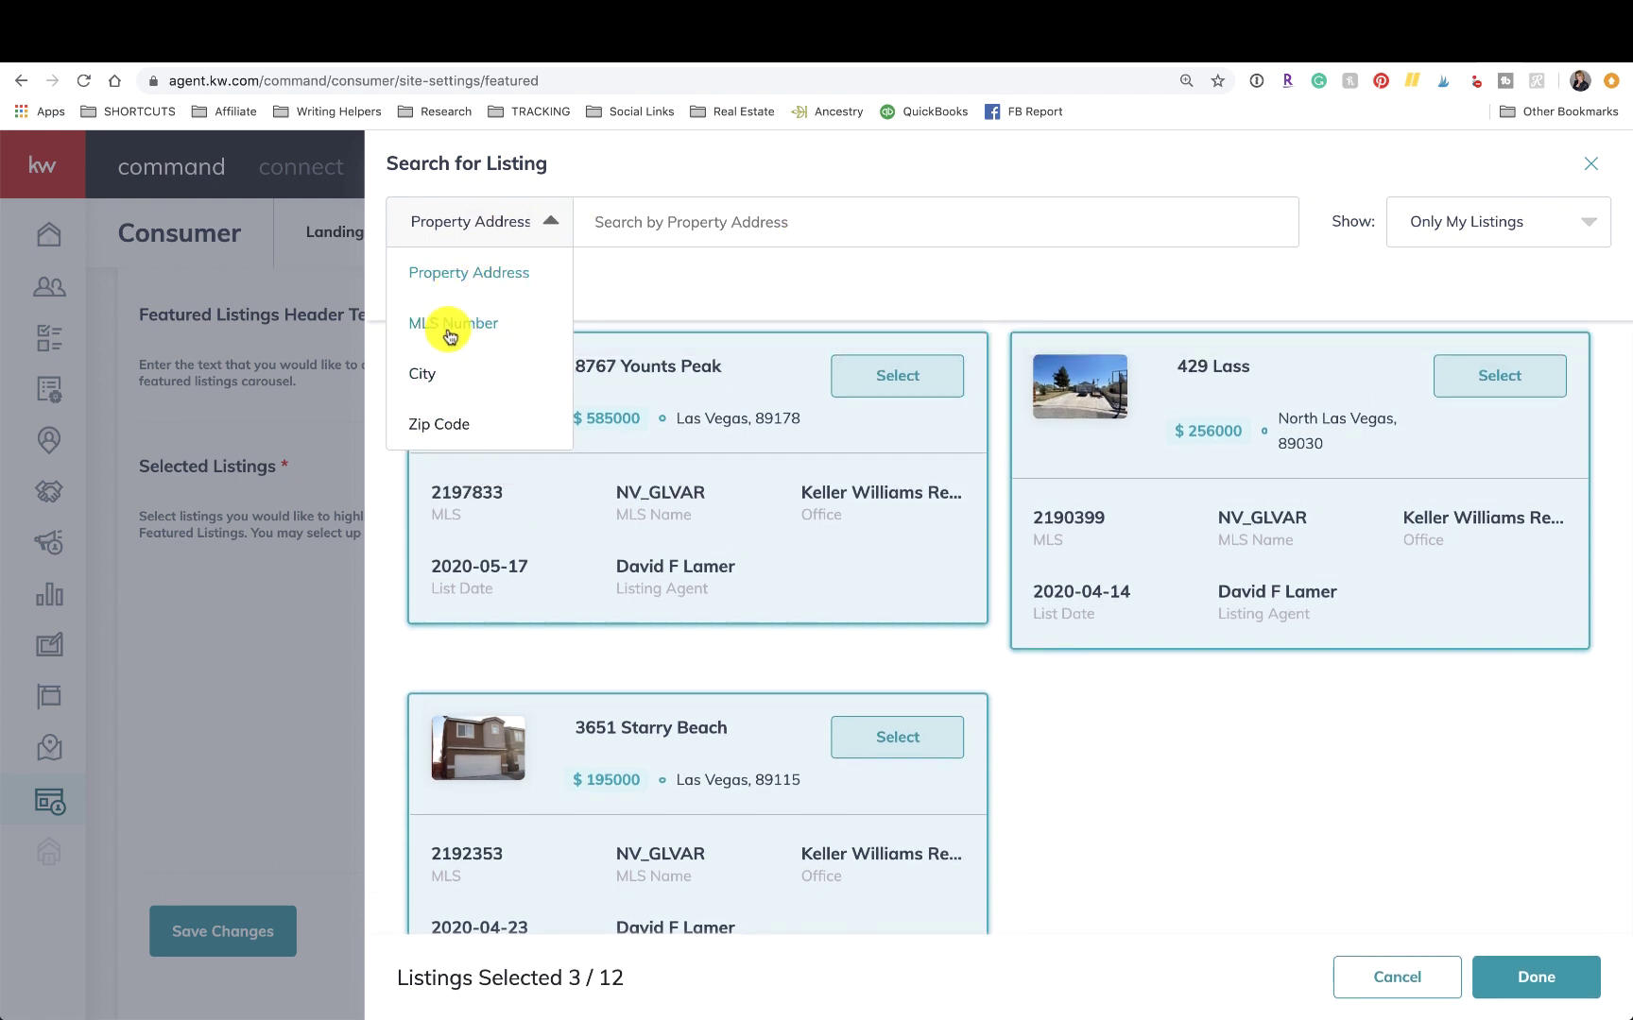
click(662, 222)
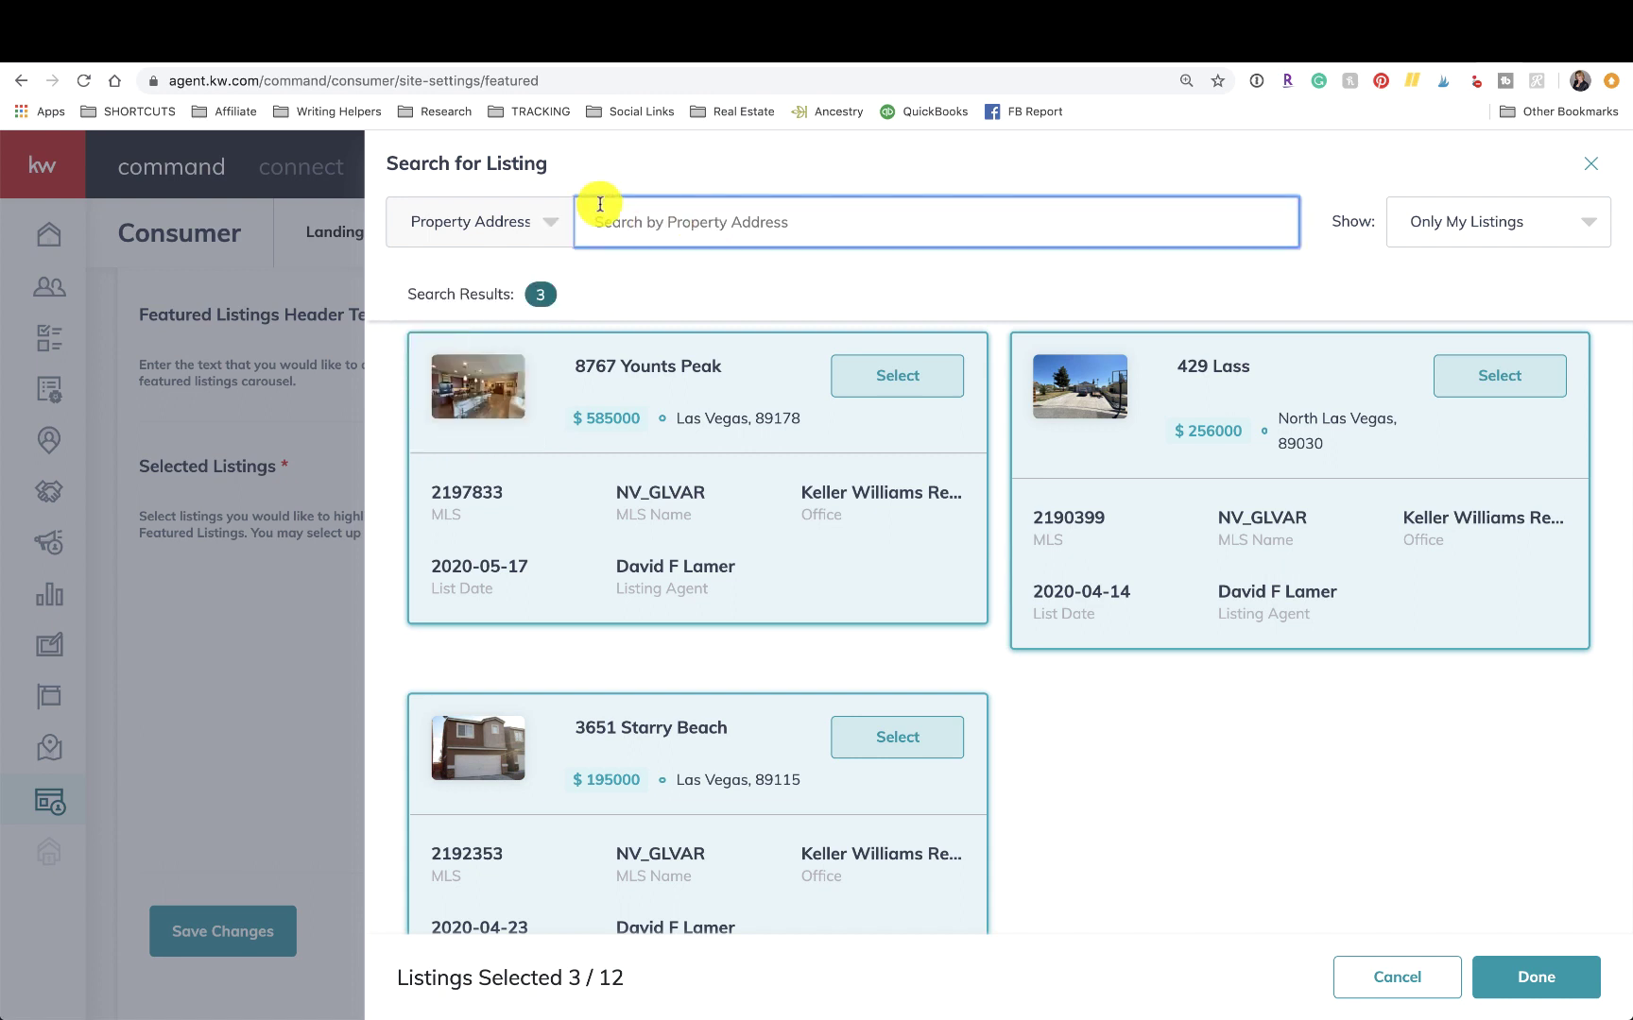
text(summ)
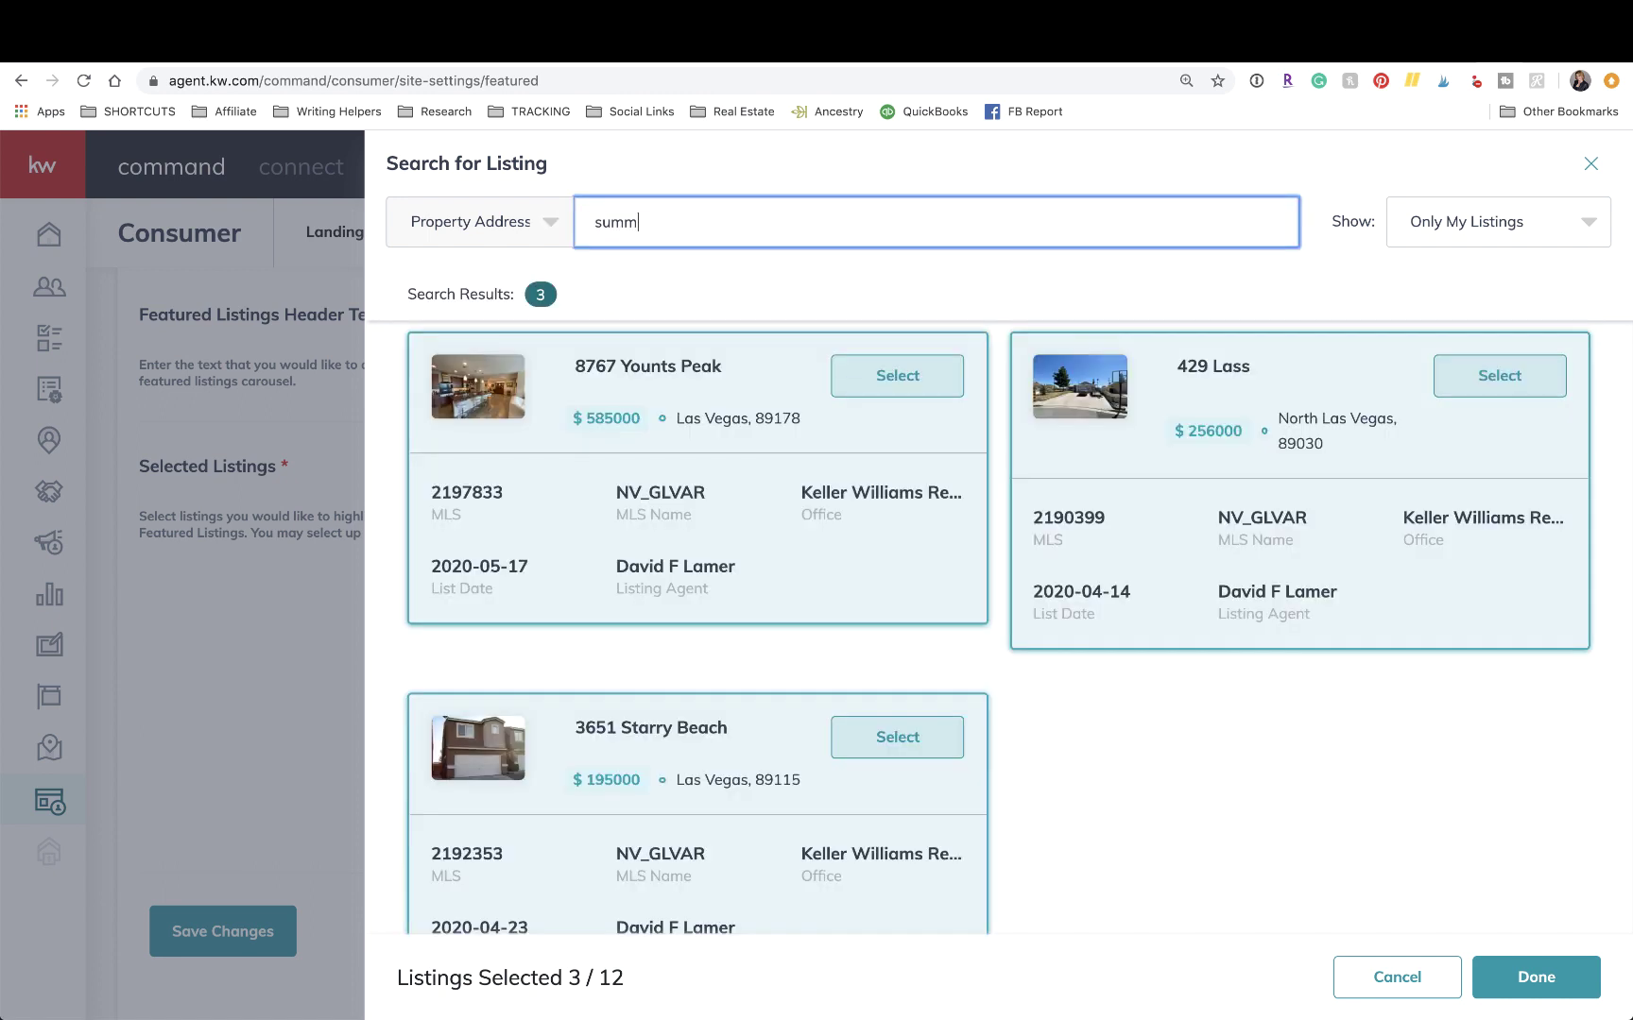
key(BackSpace)
key(BackSpace)
key(BackSpace)
key(BackSpace)
text(89)
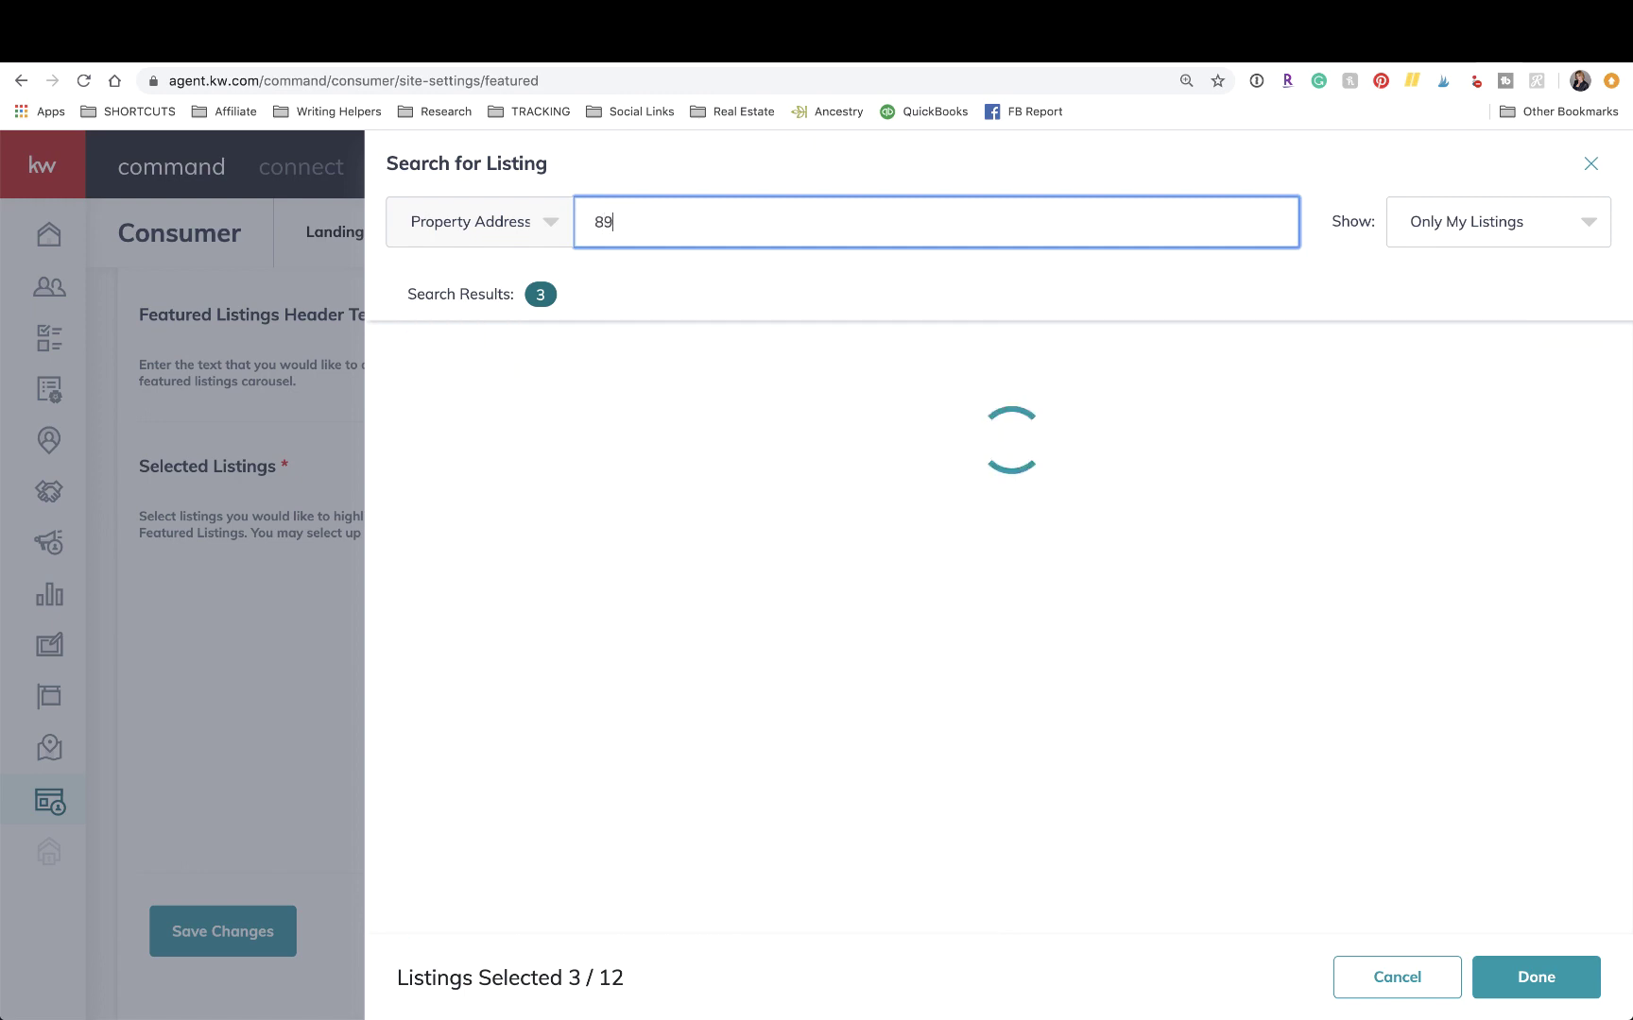
text(138)
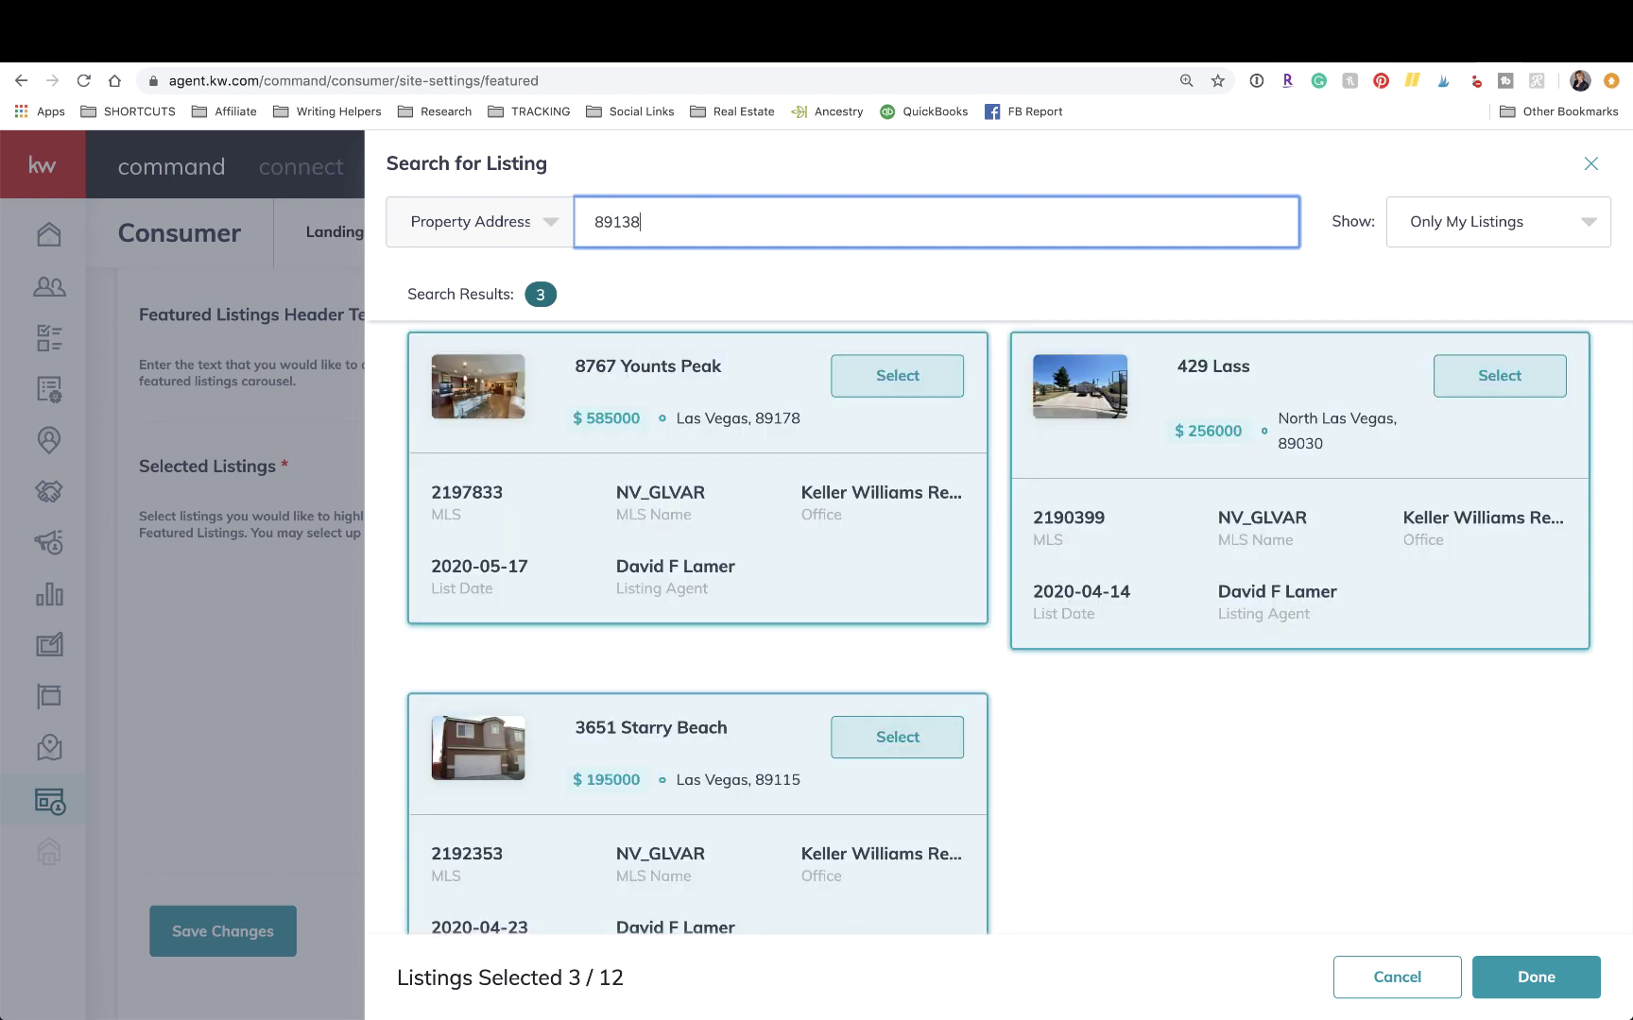
Set the listing scope to All Listings and select the 89138 search text.
click(1502, 240)
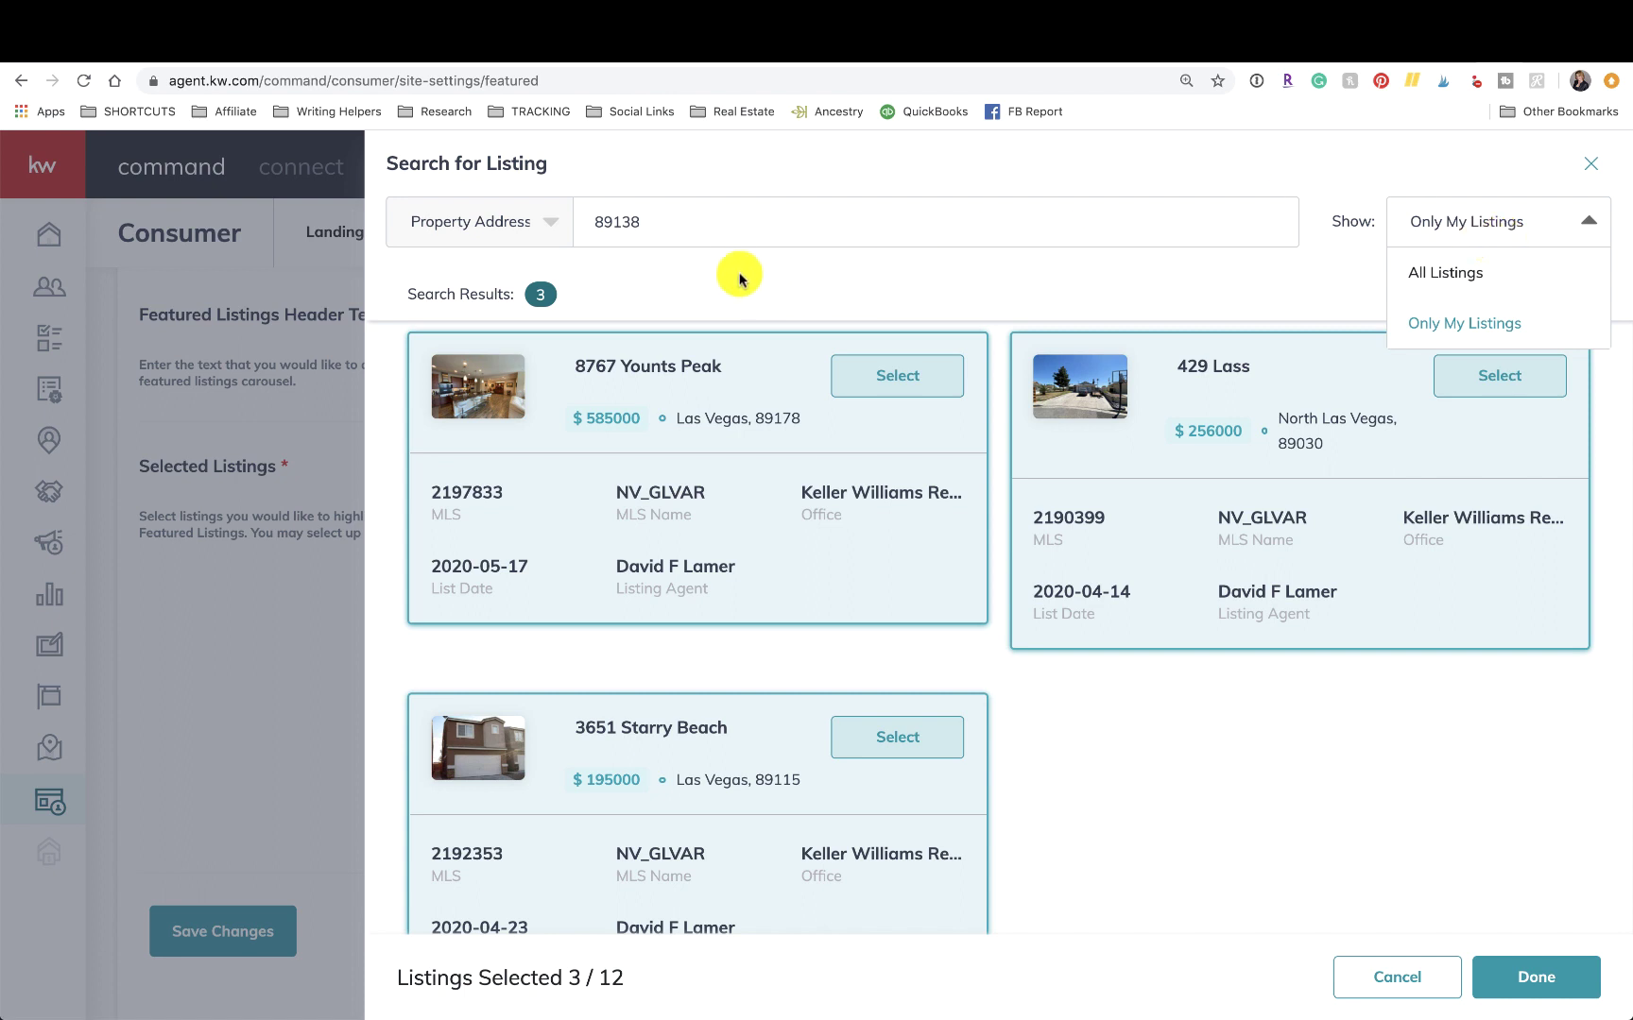
click(751, 224)
click(1476, 227)
click(1464, 274)
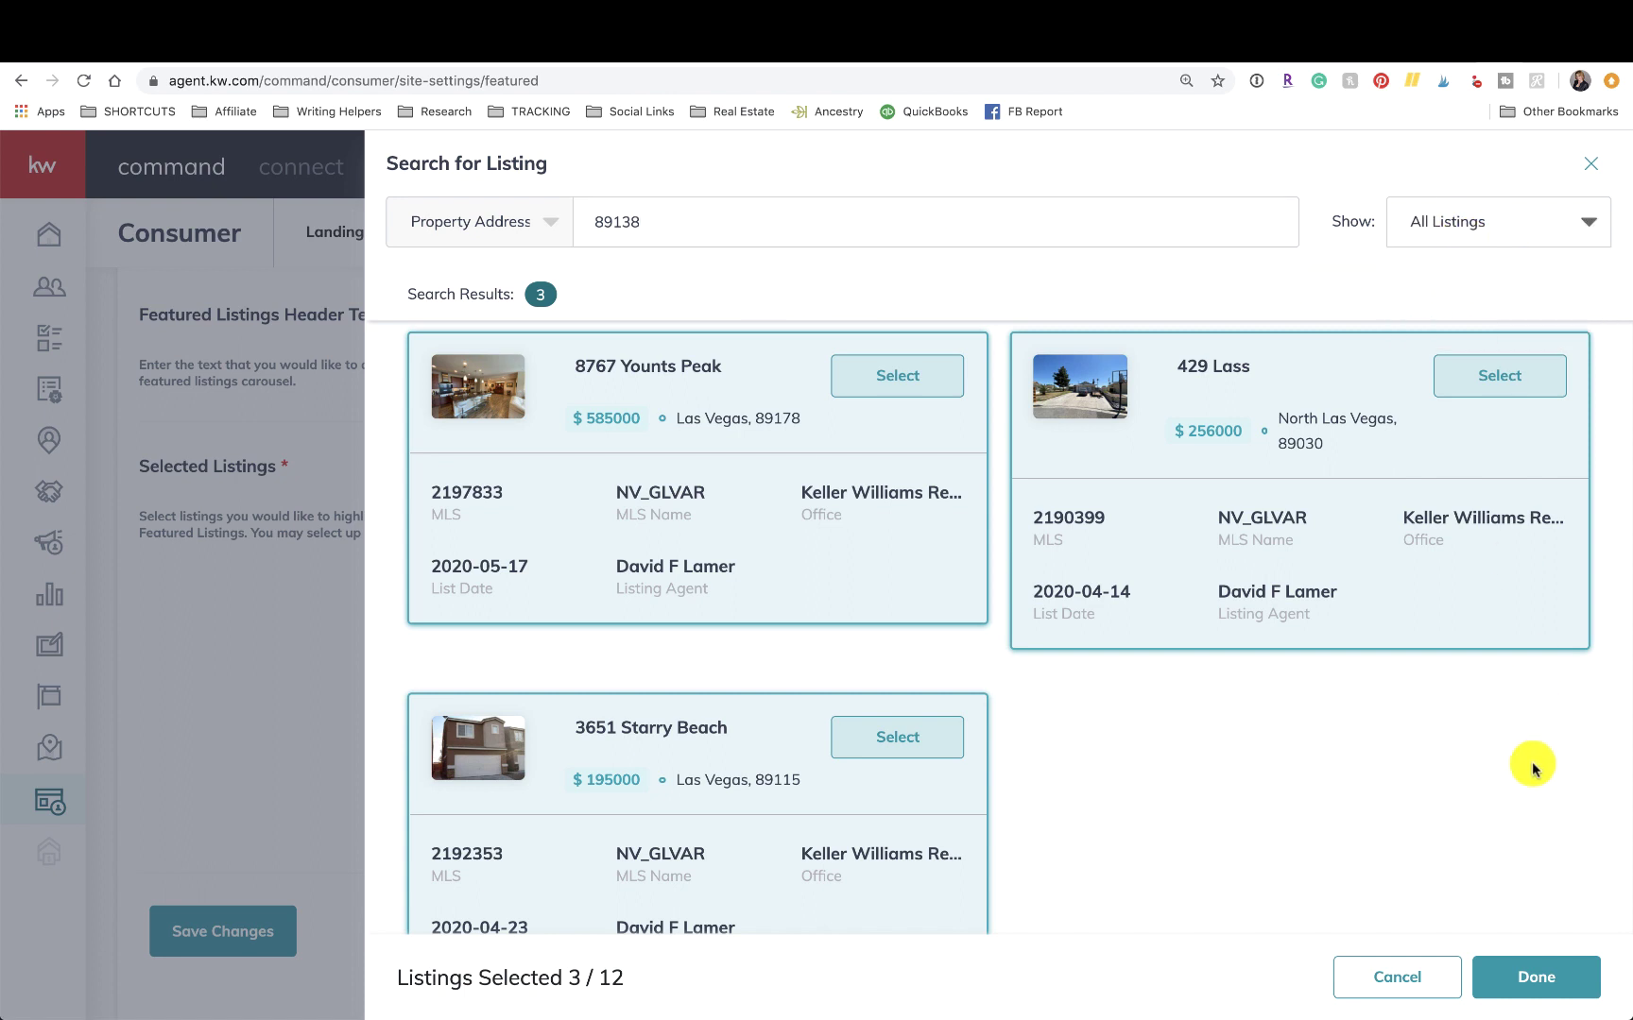
scroll(1202, 430, down, 2)
scroll(1203, 430, up, 1)
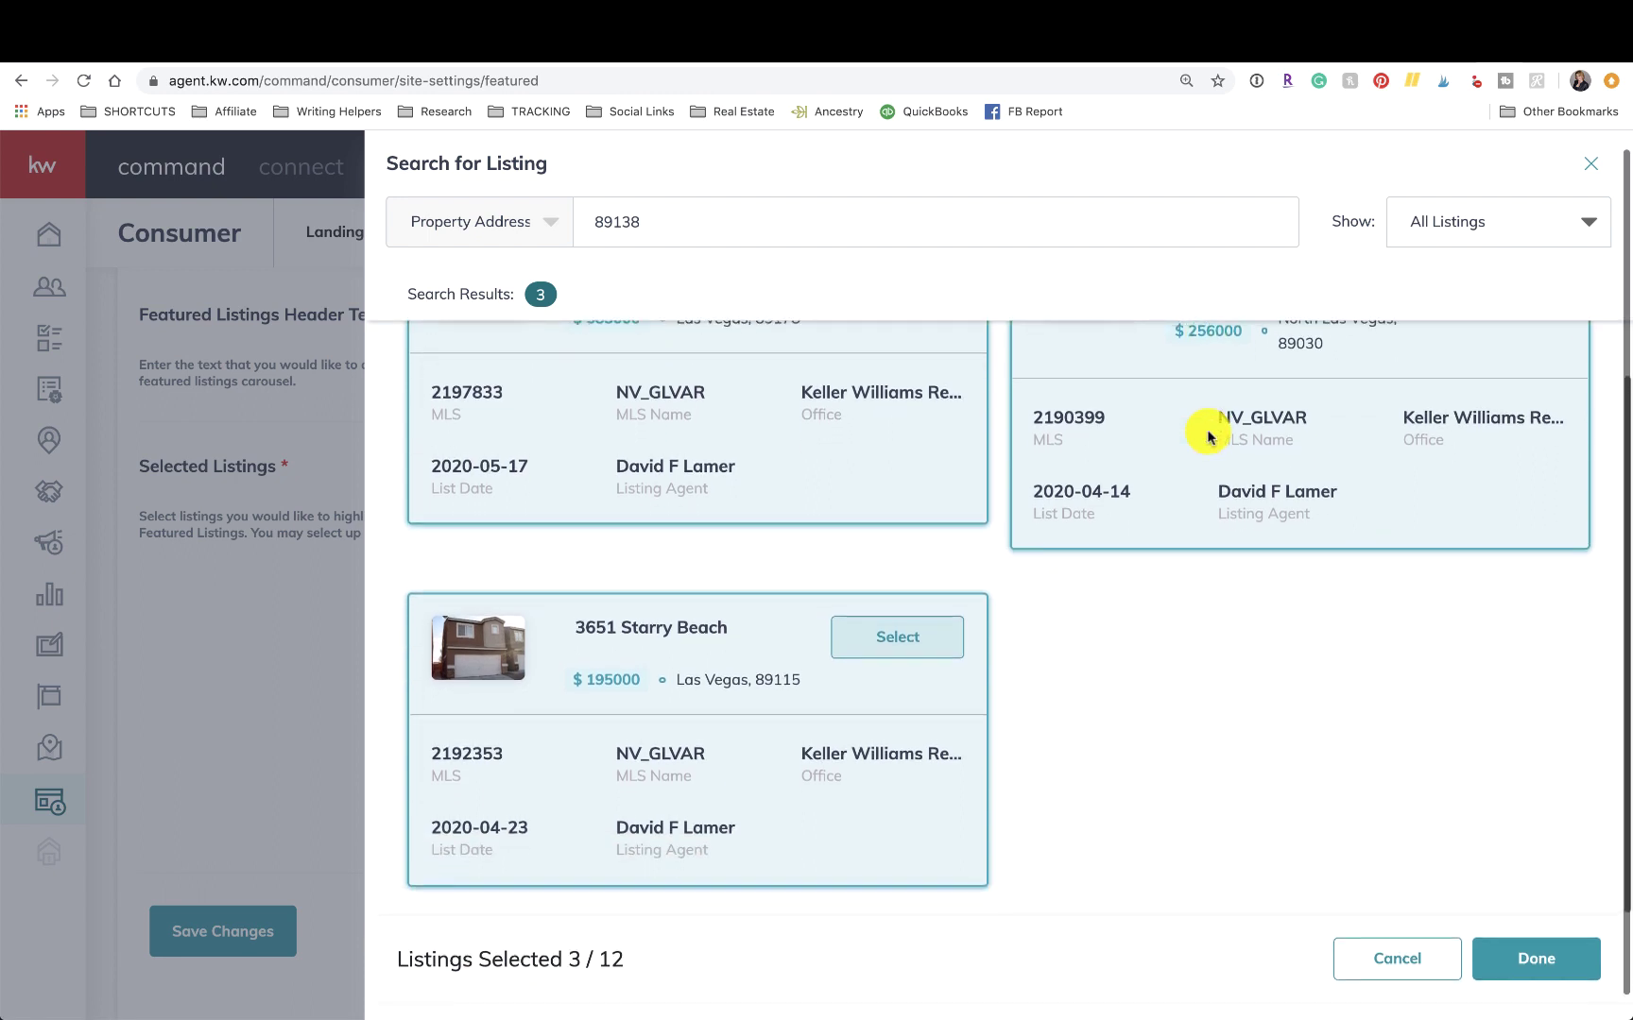
double_click(792, 213)
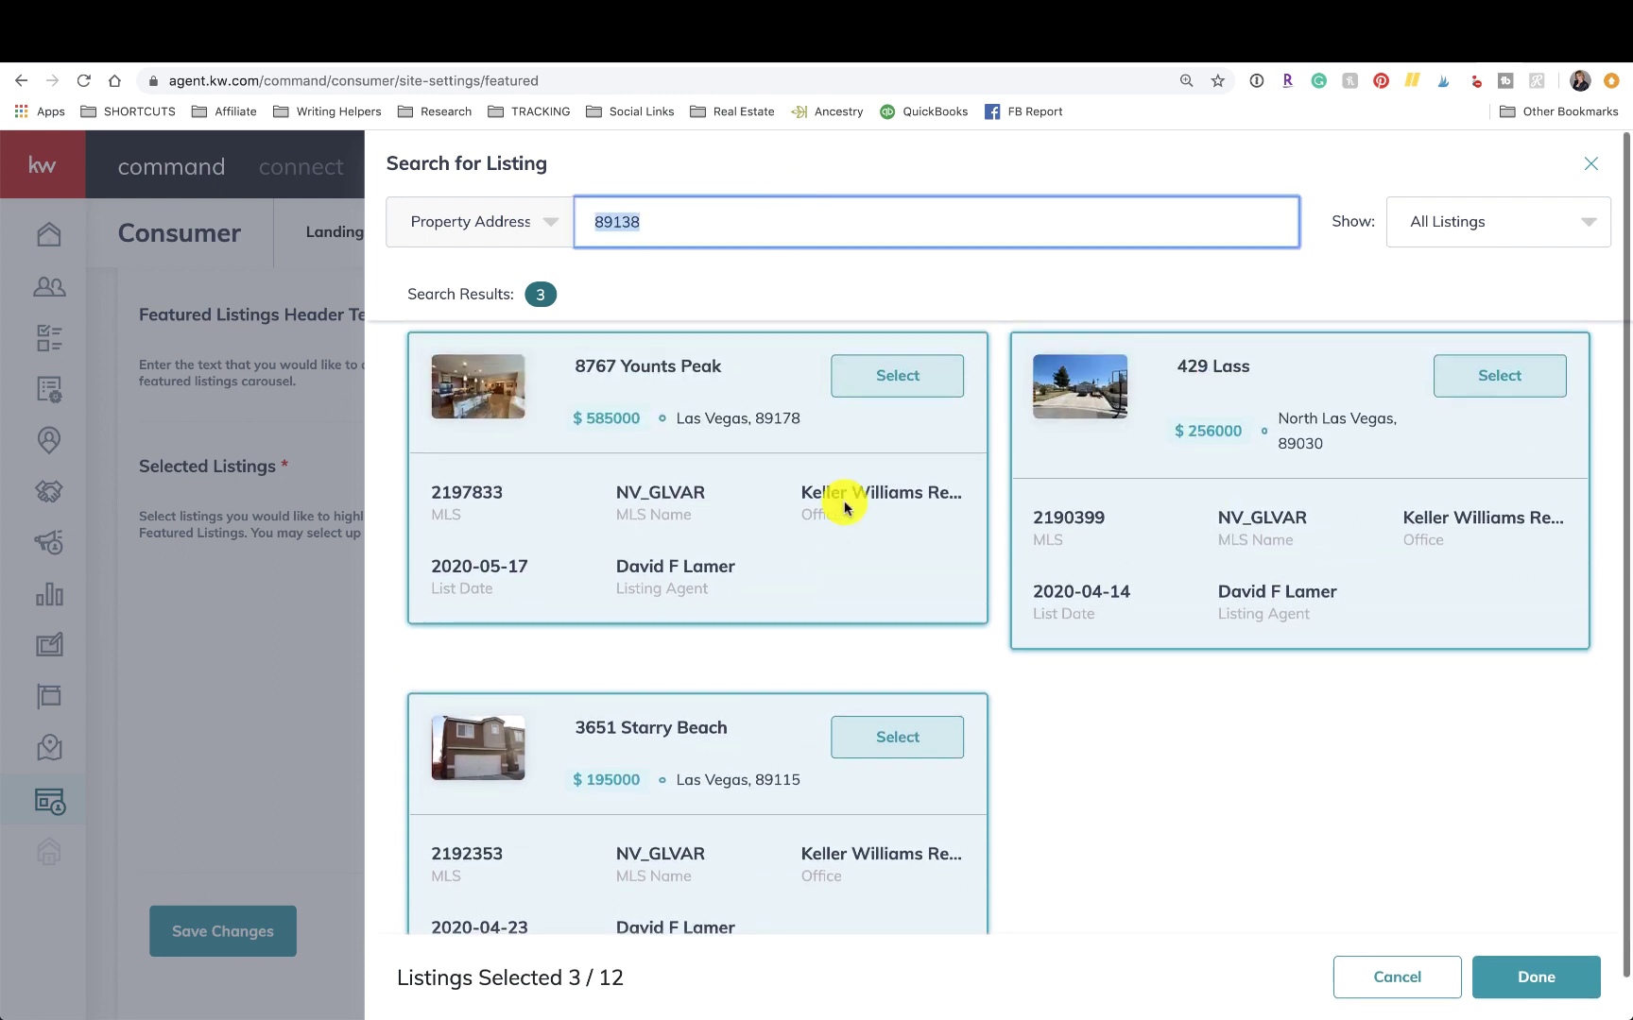
scroll(1140, 669, down, 2)
scroll(1140, 670, up, 1)
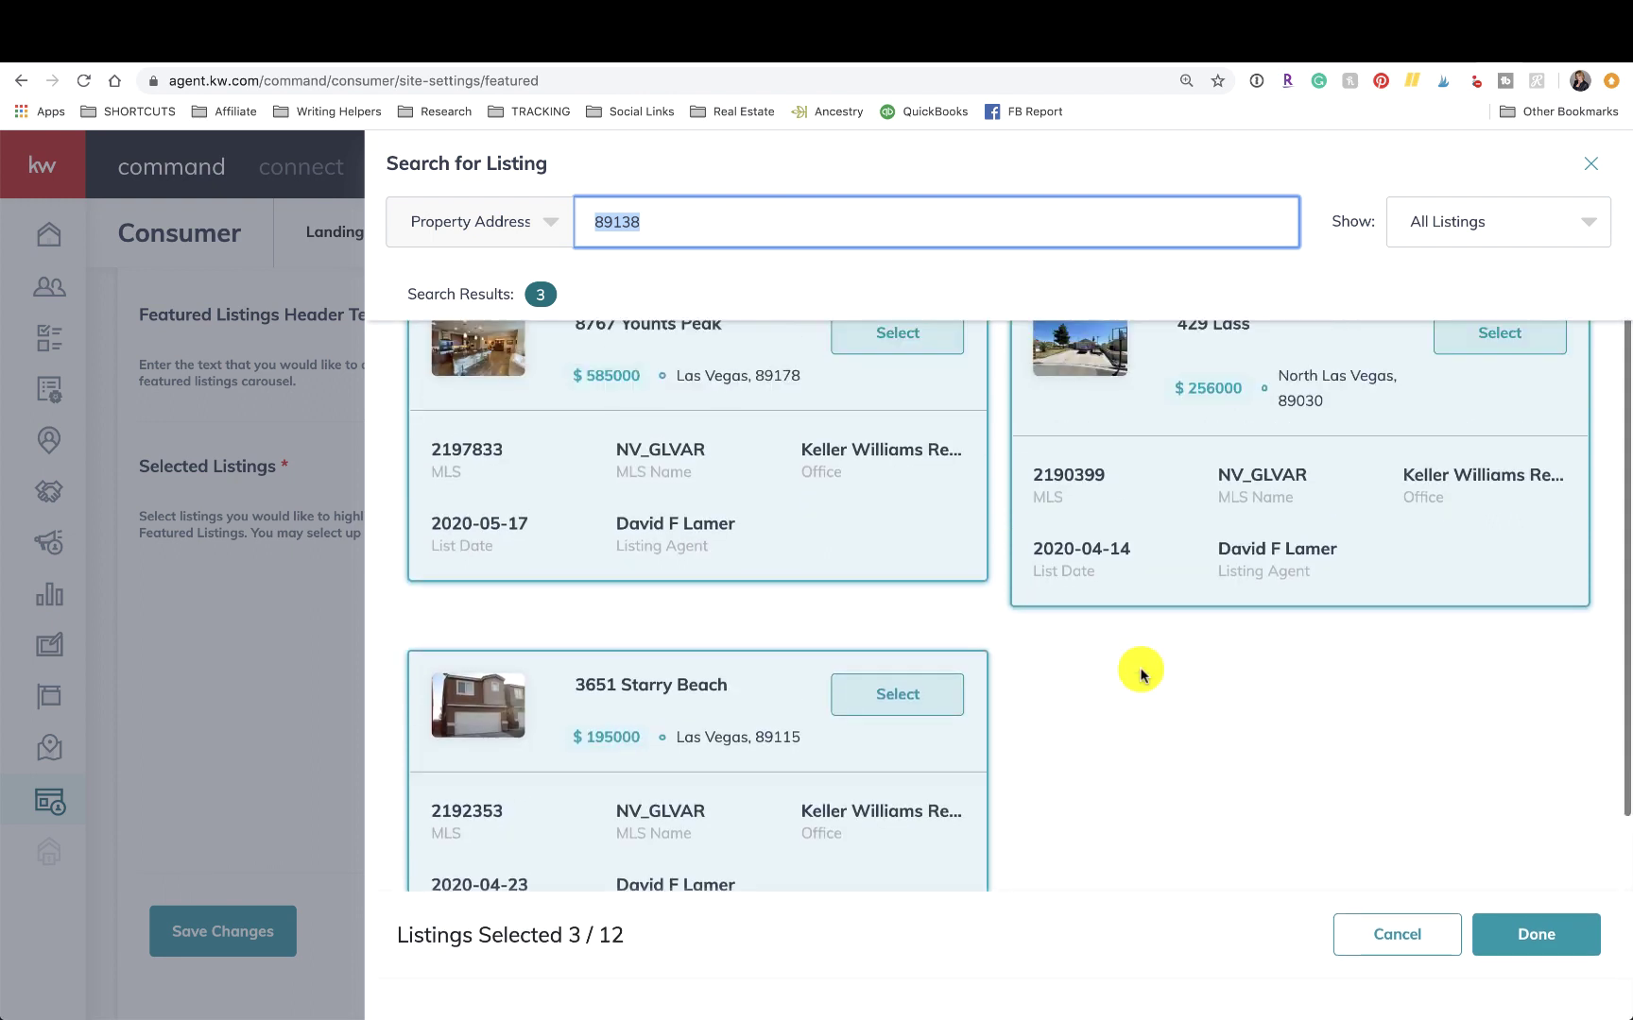
click(701, 231)
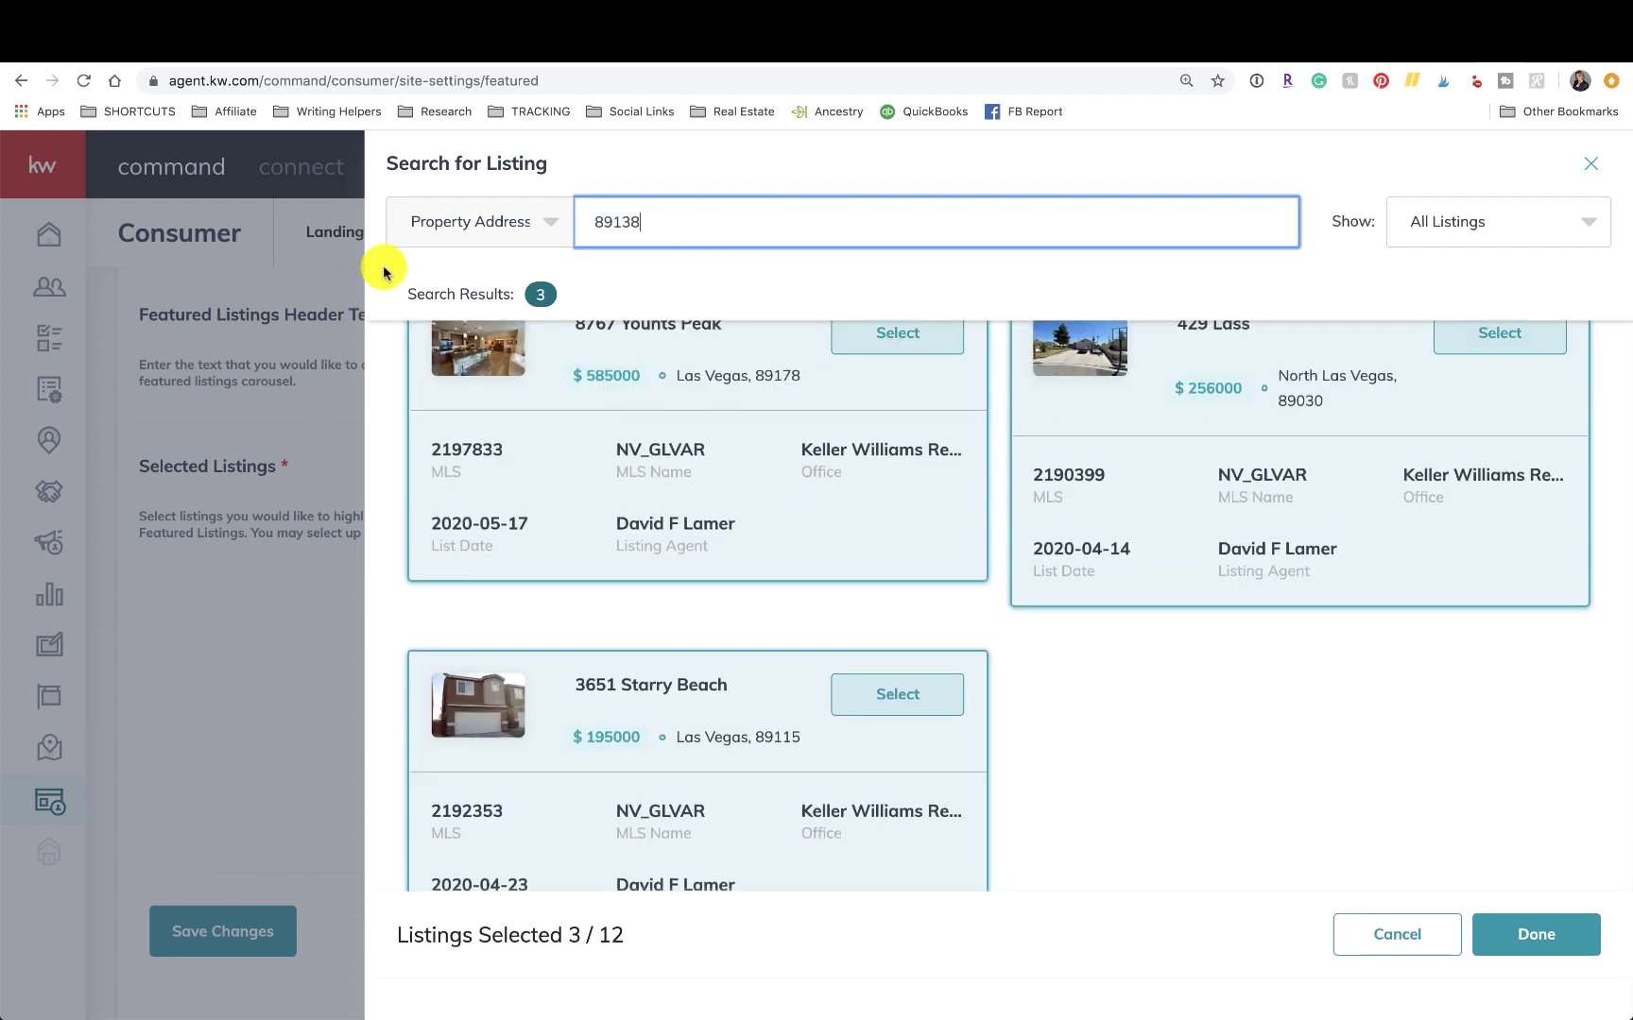
Switch the search type to Zip Code and search for 89138.
click(410, 222)
click(439, 430)
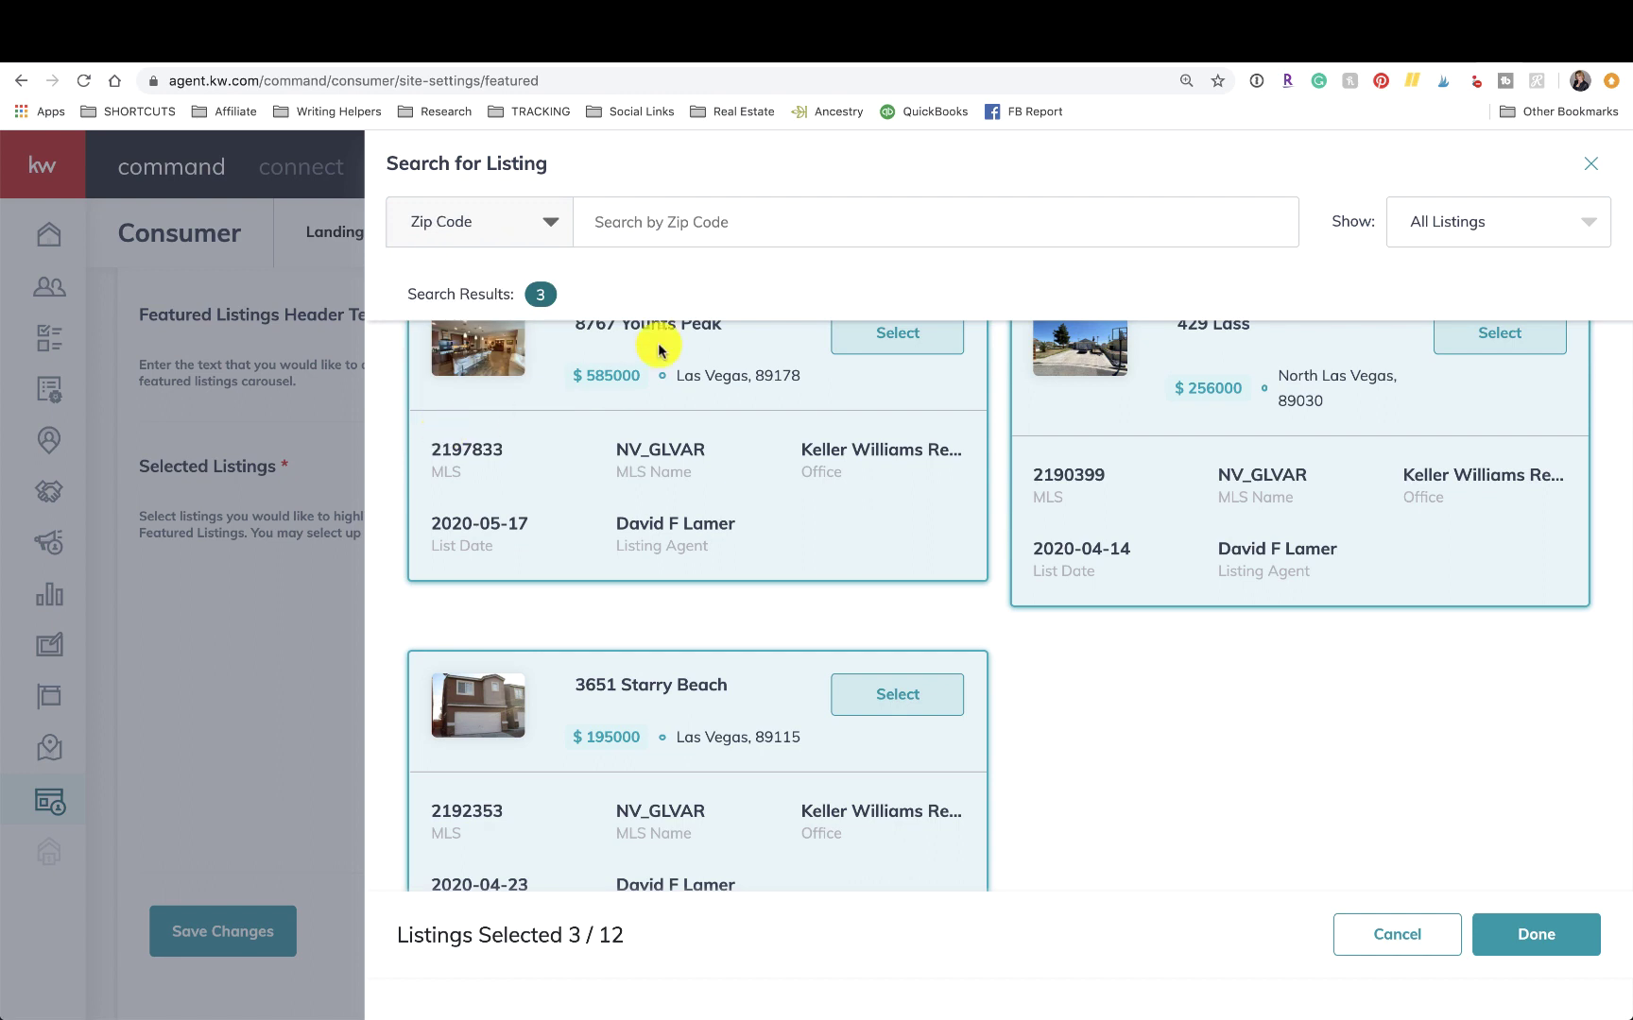
click(654, 237)
text(89138)
scroll(907, 478, up, 1)
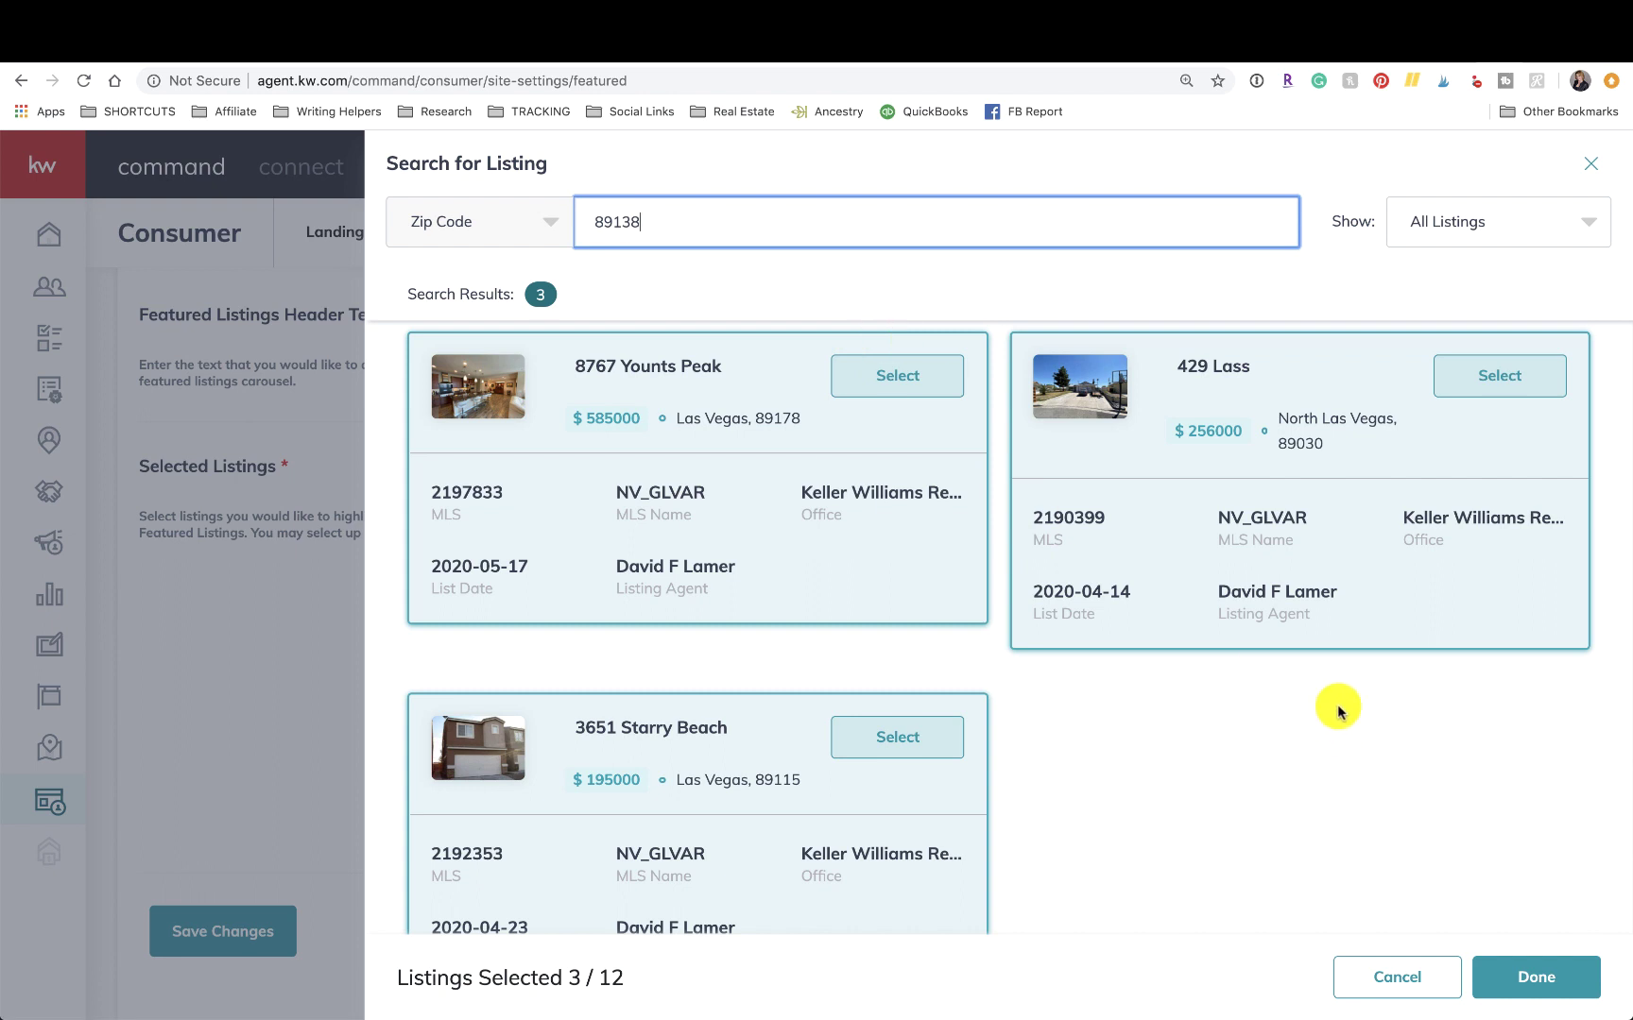
scroll(1347, 706, down, 3)
scroll(1407, 558, up, 3)
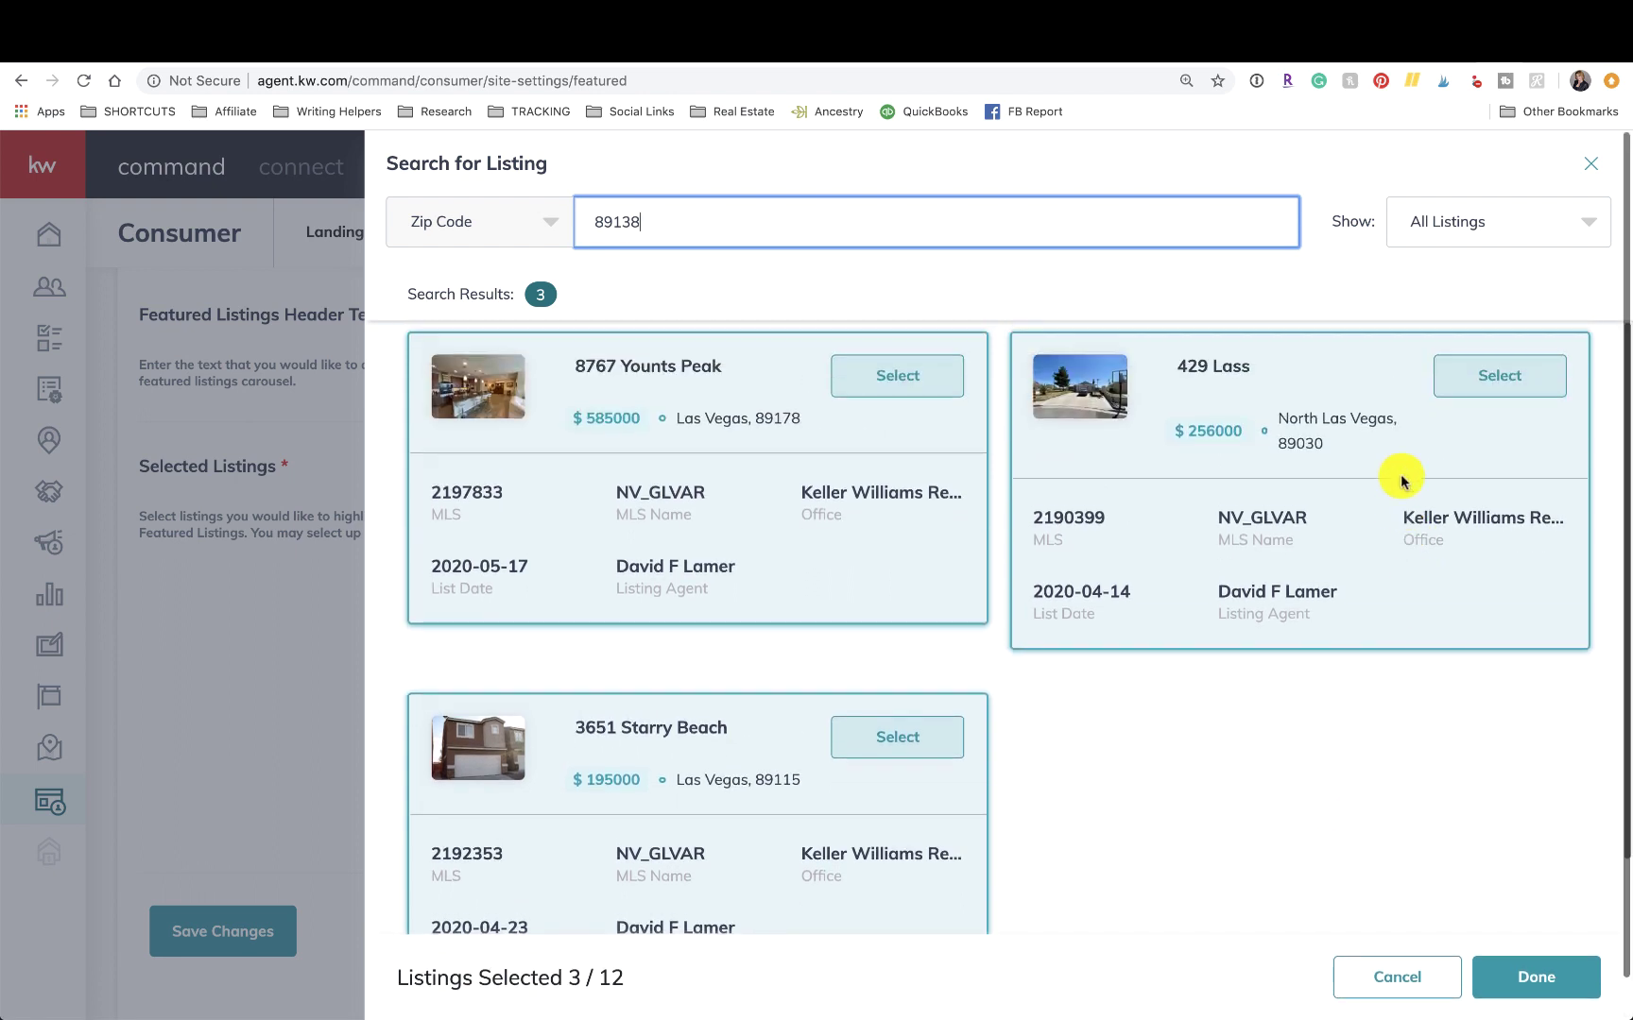
Try Only My Listings then All Listings, and Property Address then Zip Code search.
click(1479, 224)
click(1468, 322)
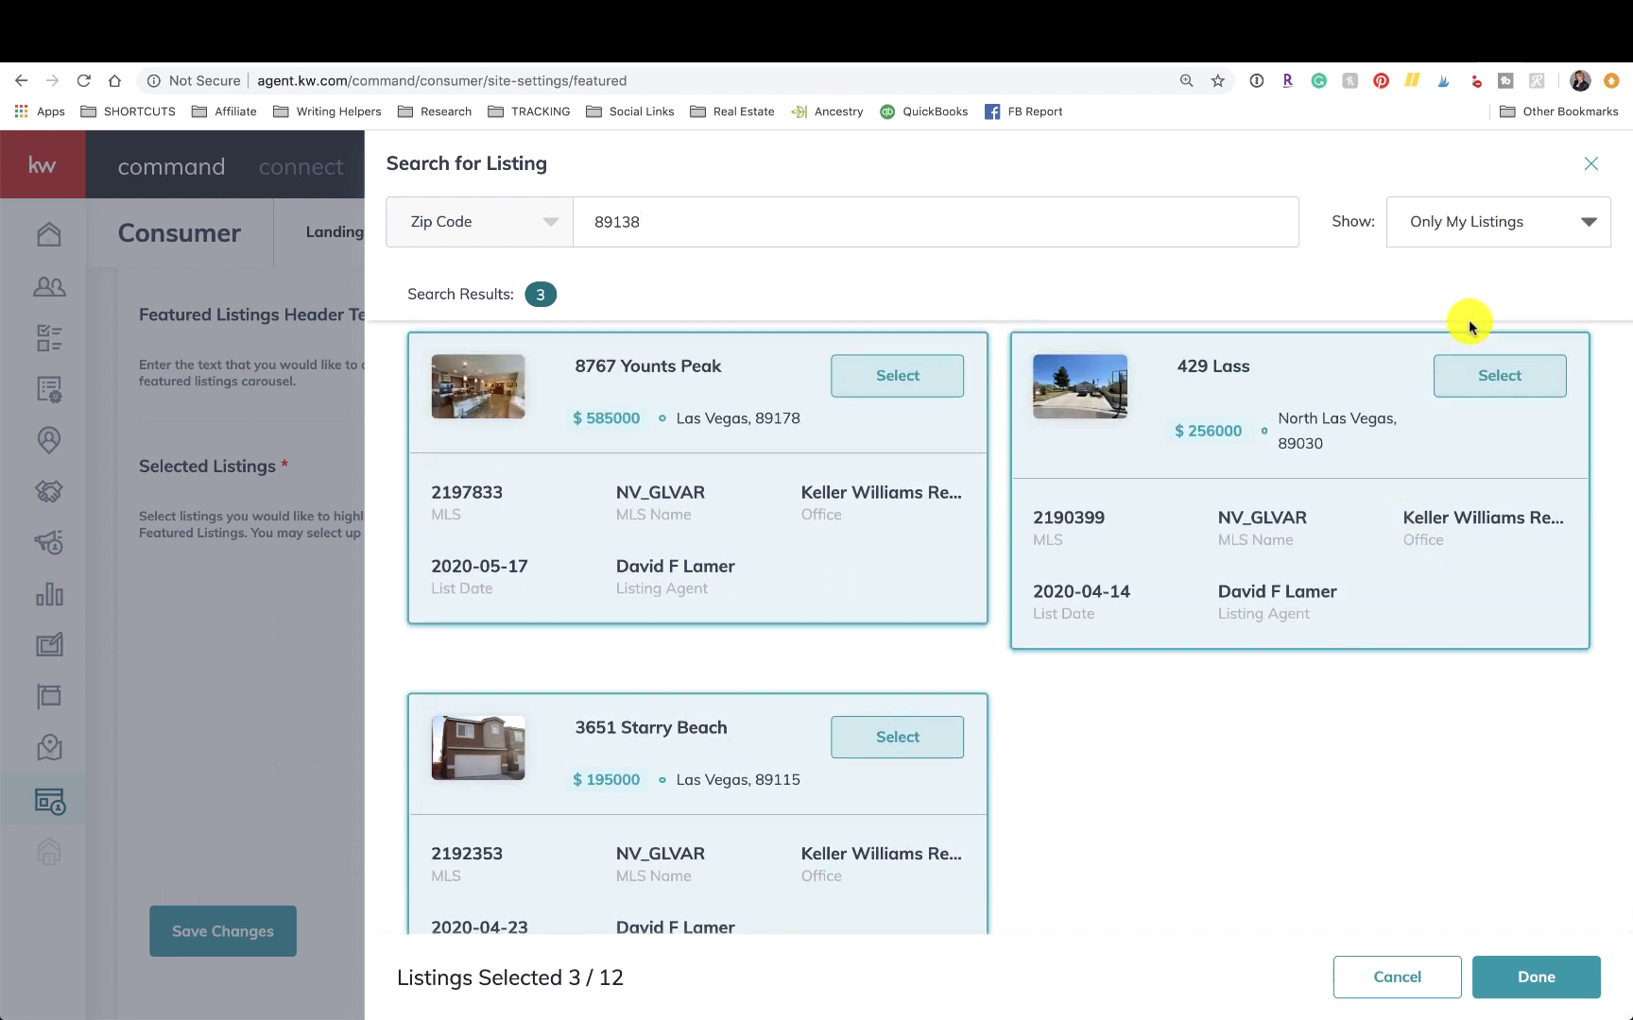
click(1422, 220)
click(1428, 272)
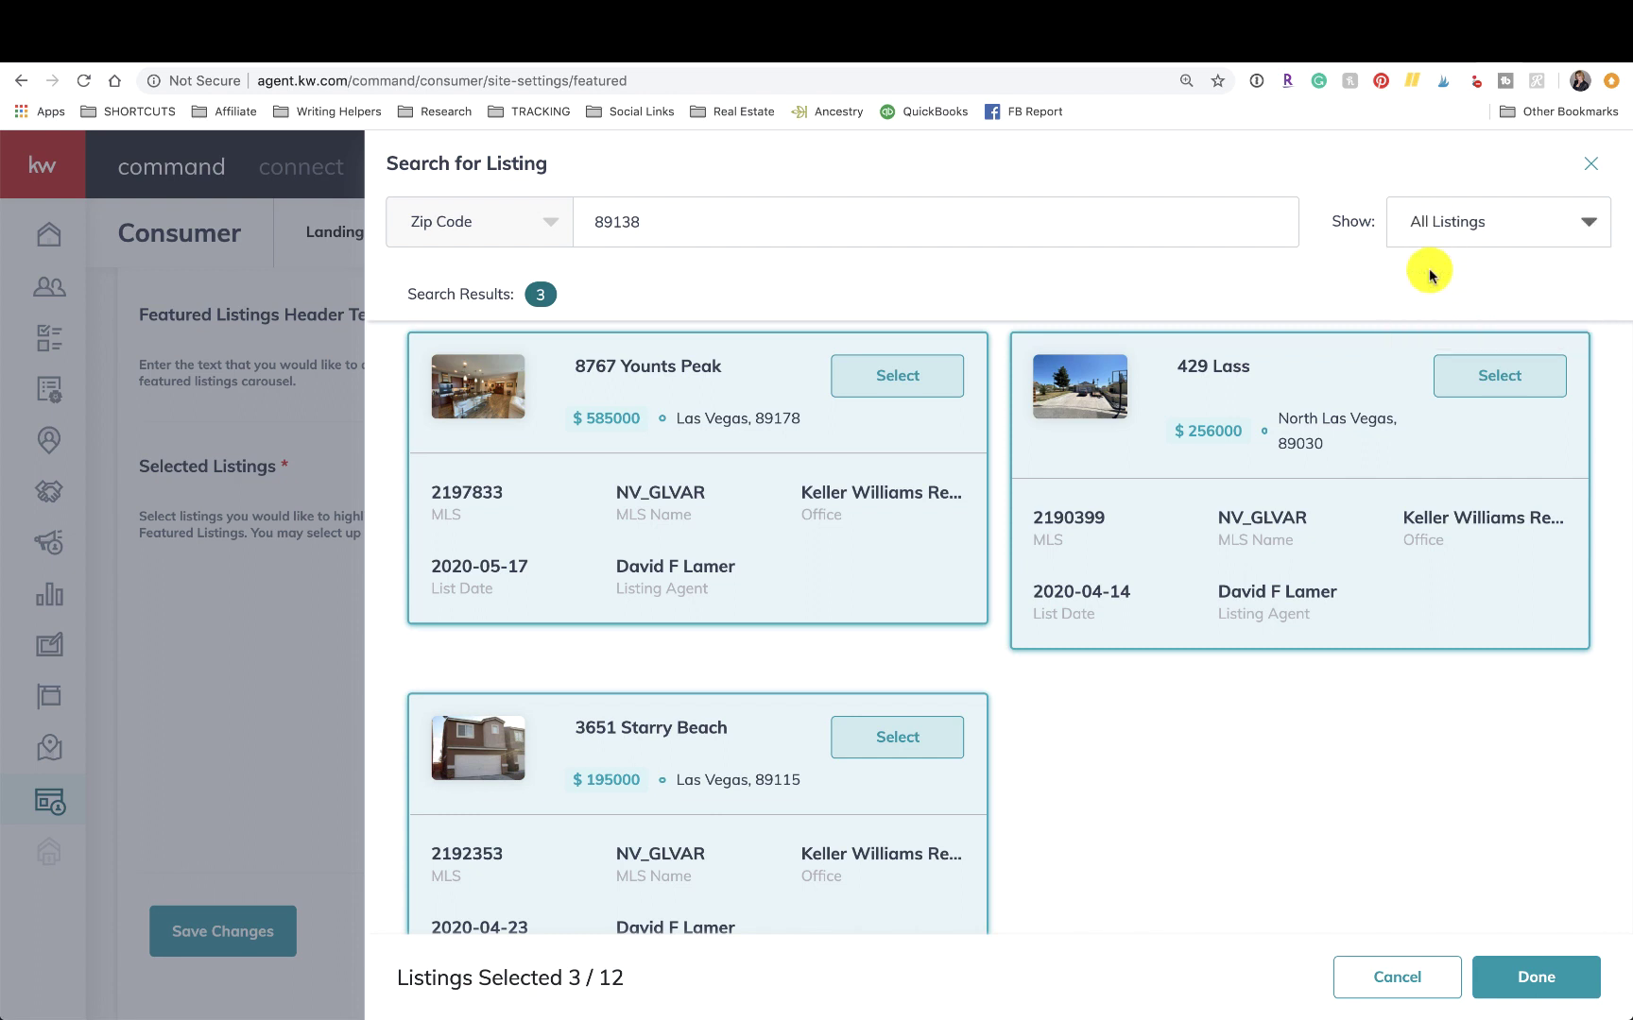
scroll(1243, 739, down, 2)
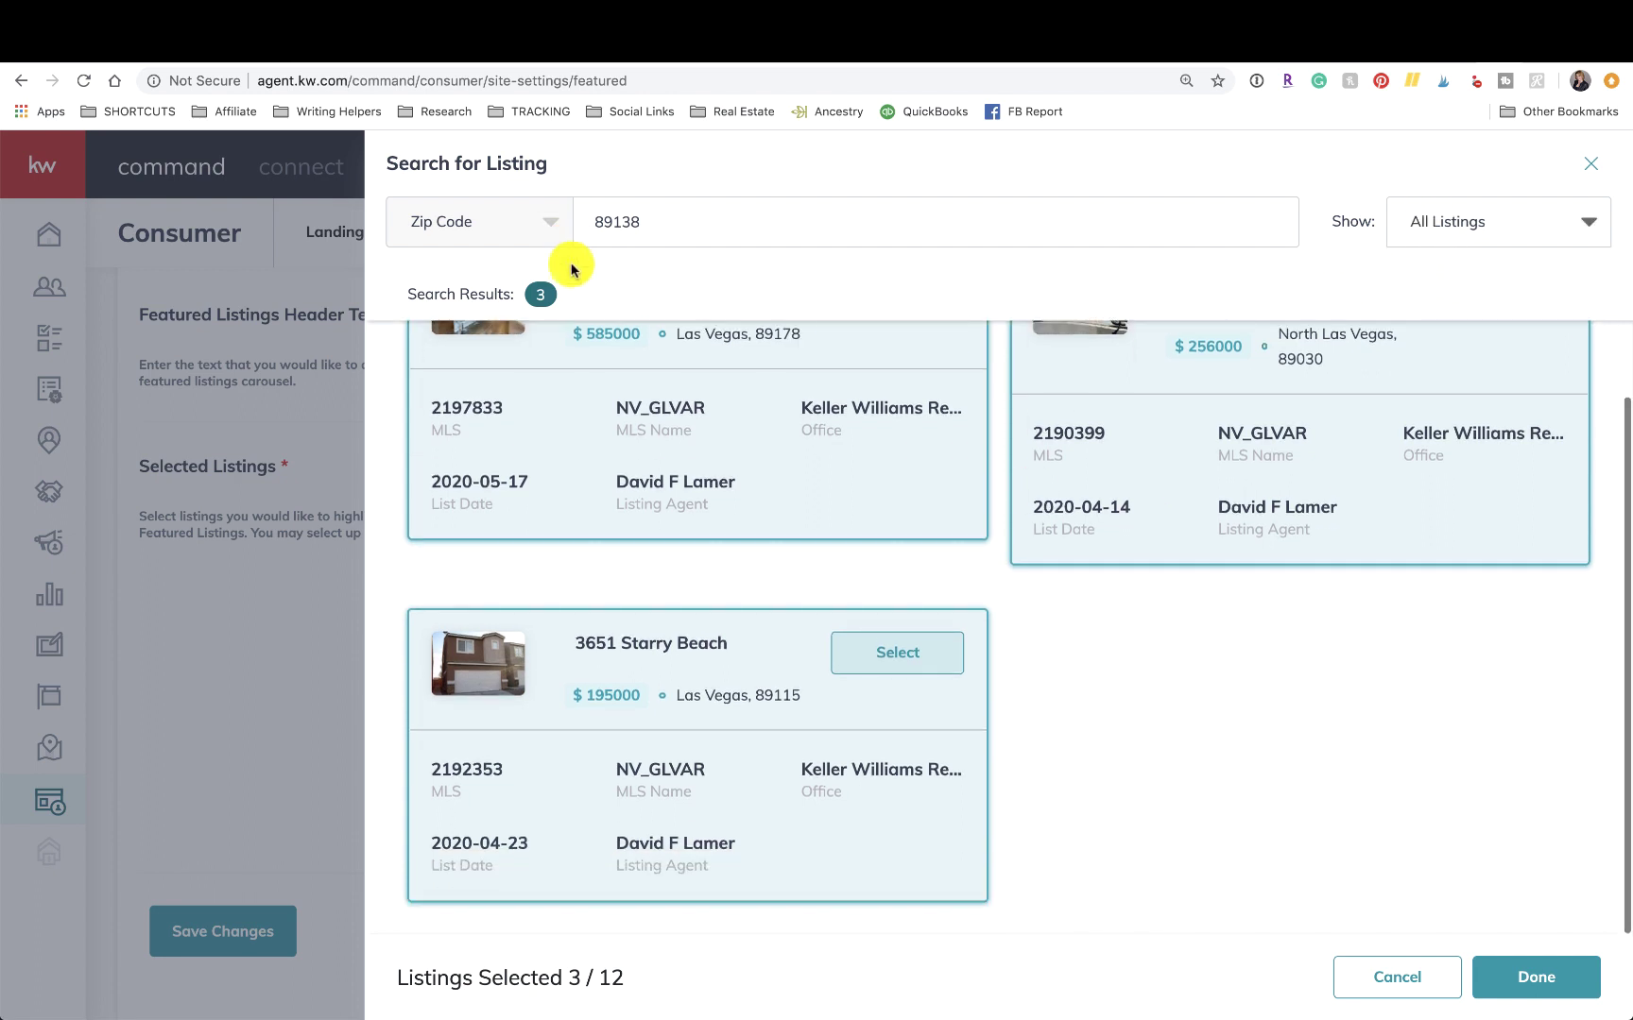
click(499, 220)
click(477, 274)
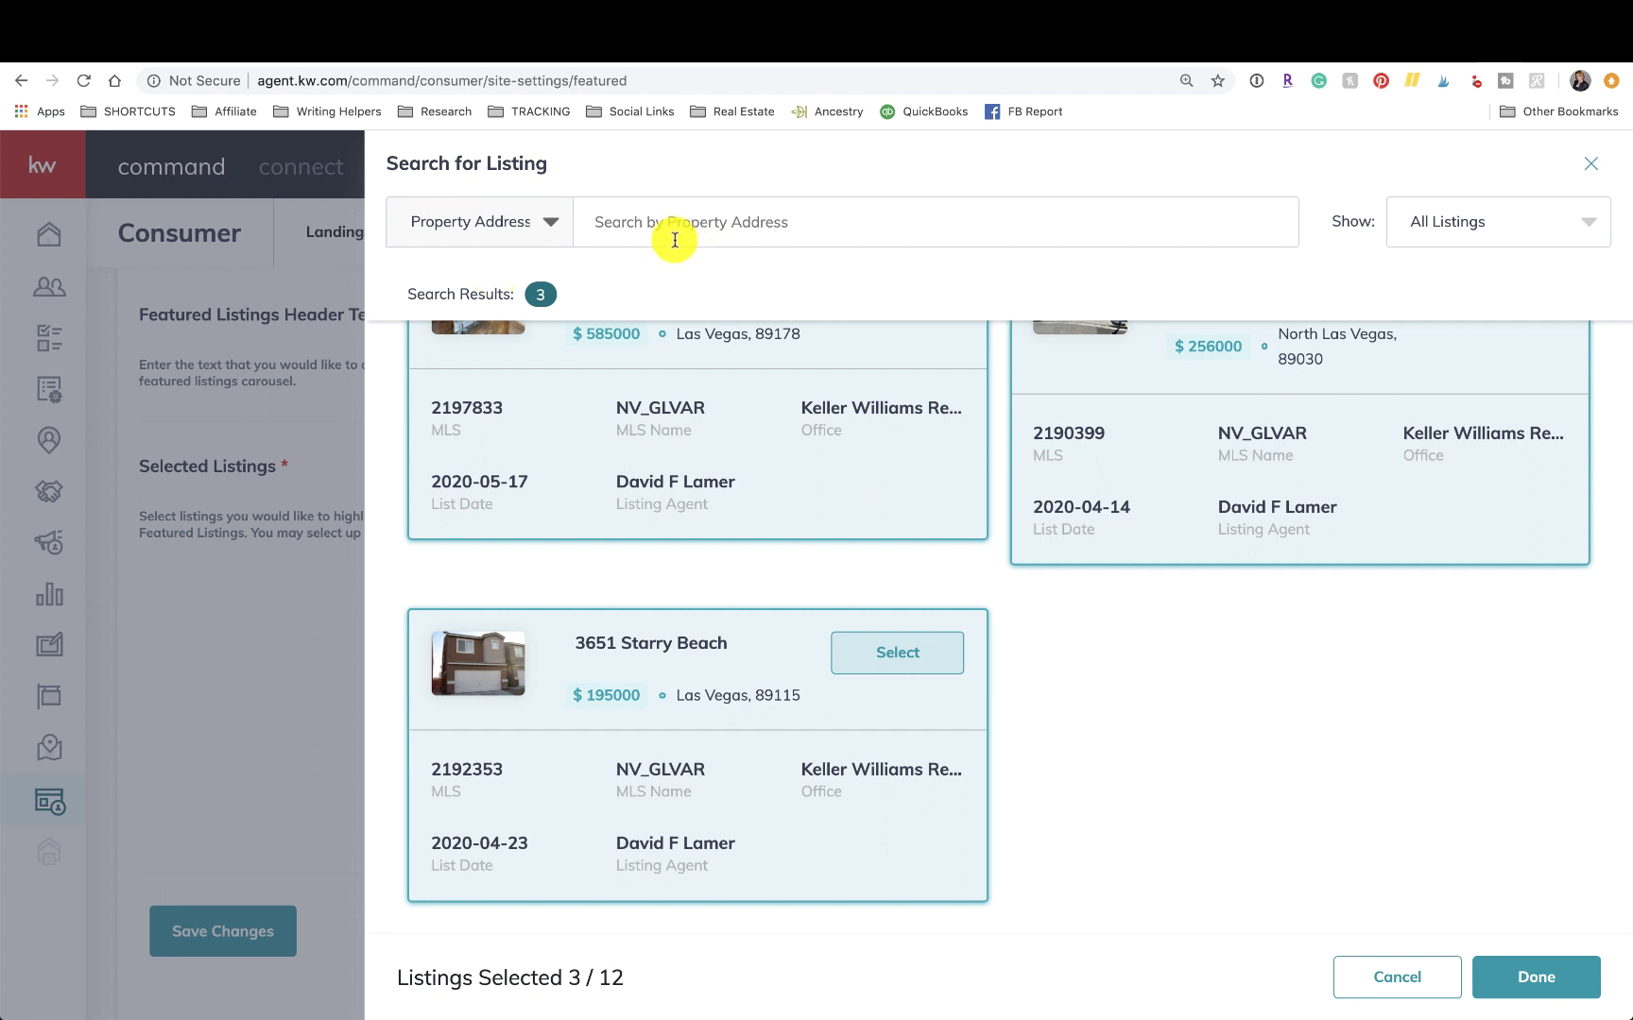
click(514, 222)
click(485, 430)
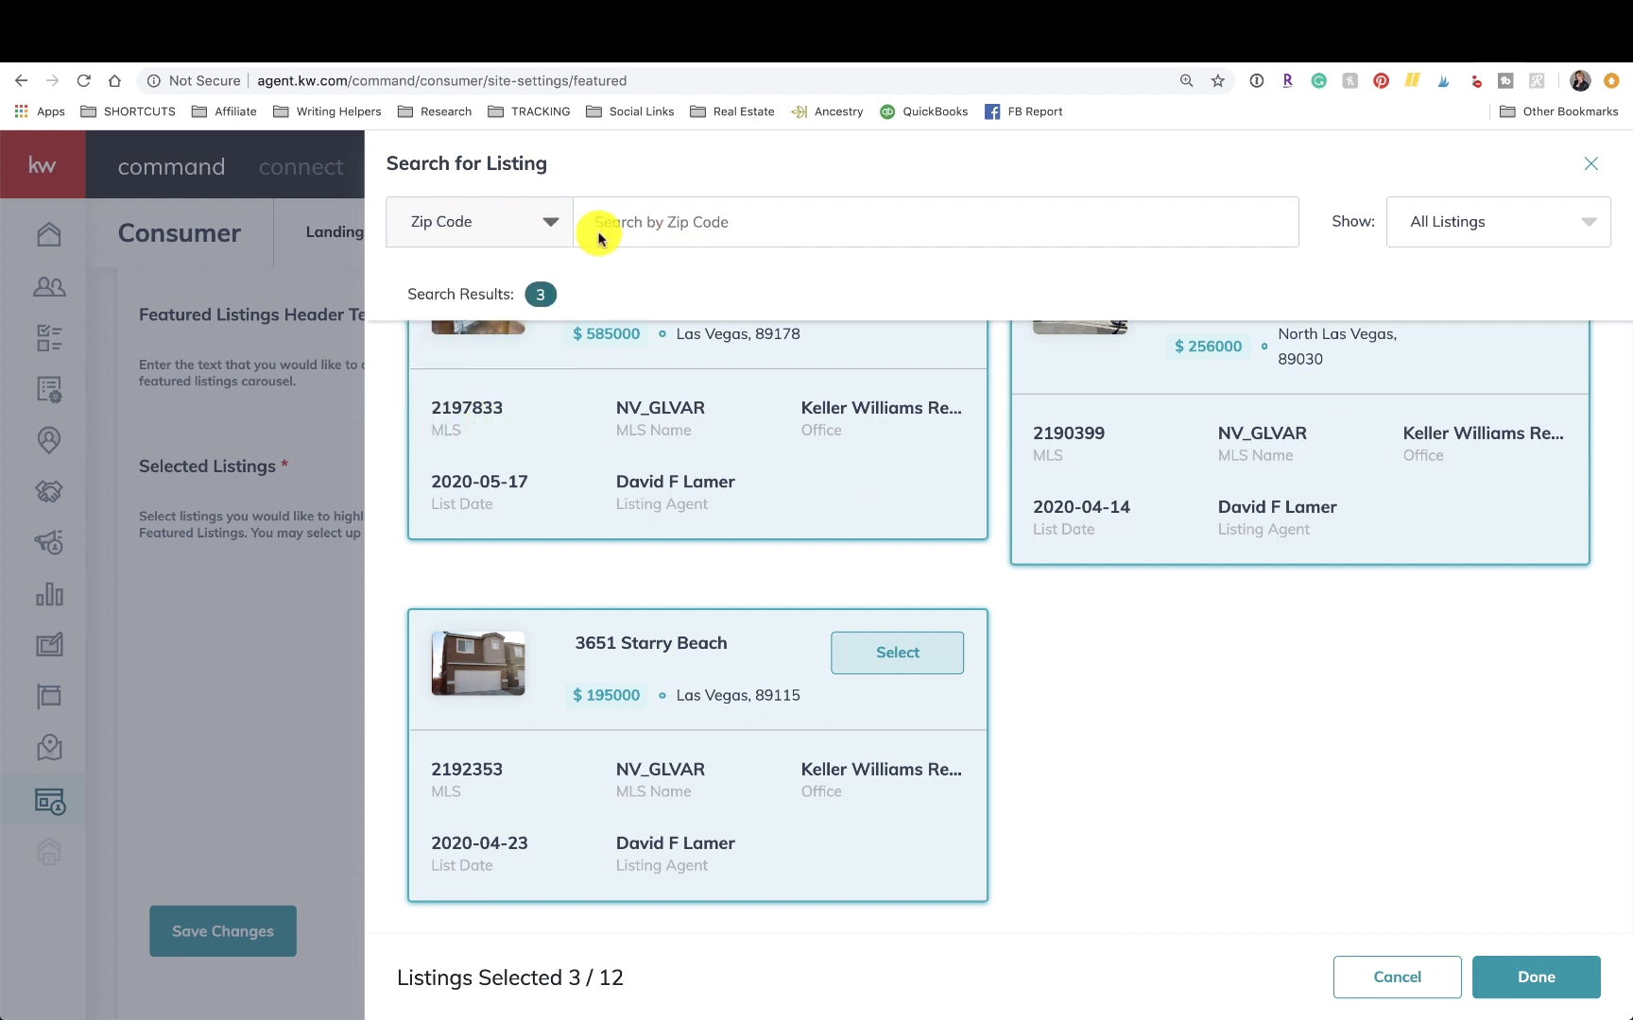
Search listings by City for Las Vegas and scroll through the results.
click(539, 235)
click(462, 379)
click(664, 223)
text(las vegas)
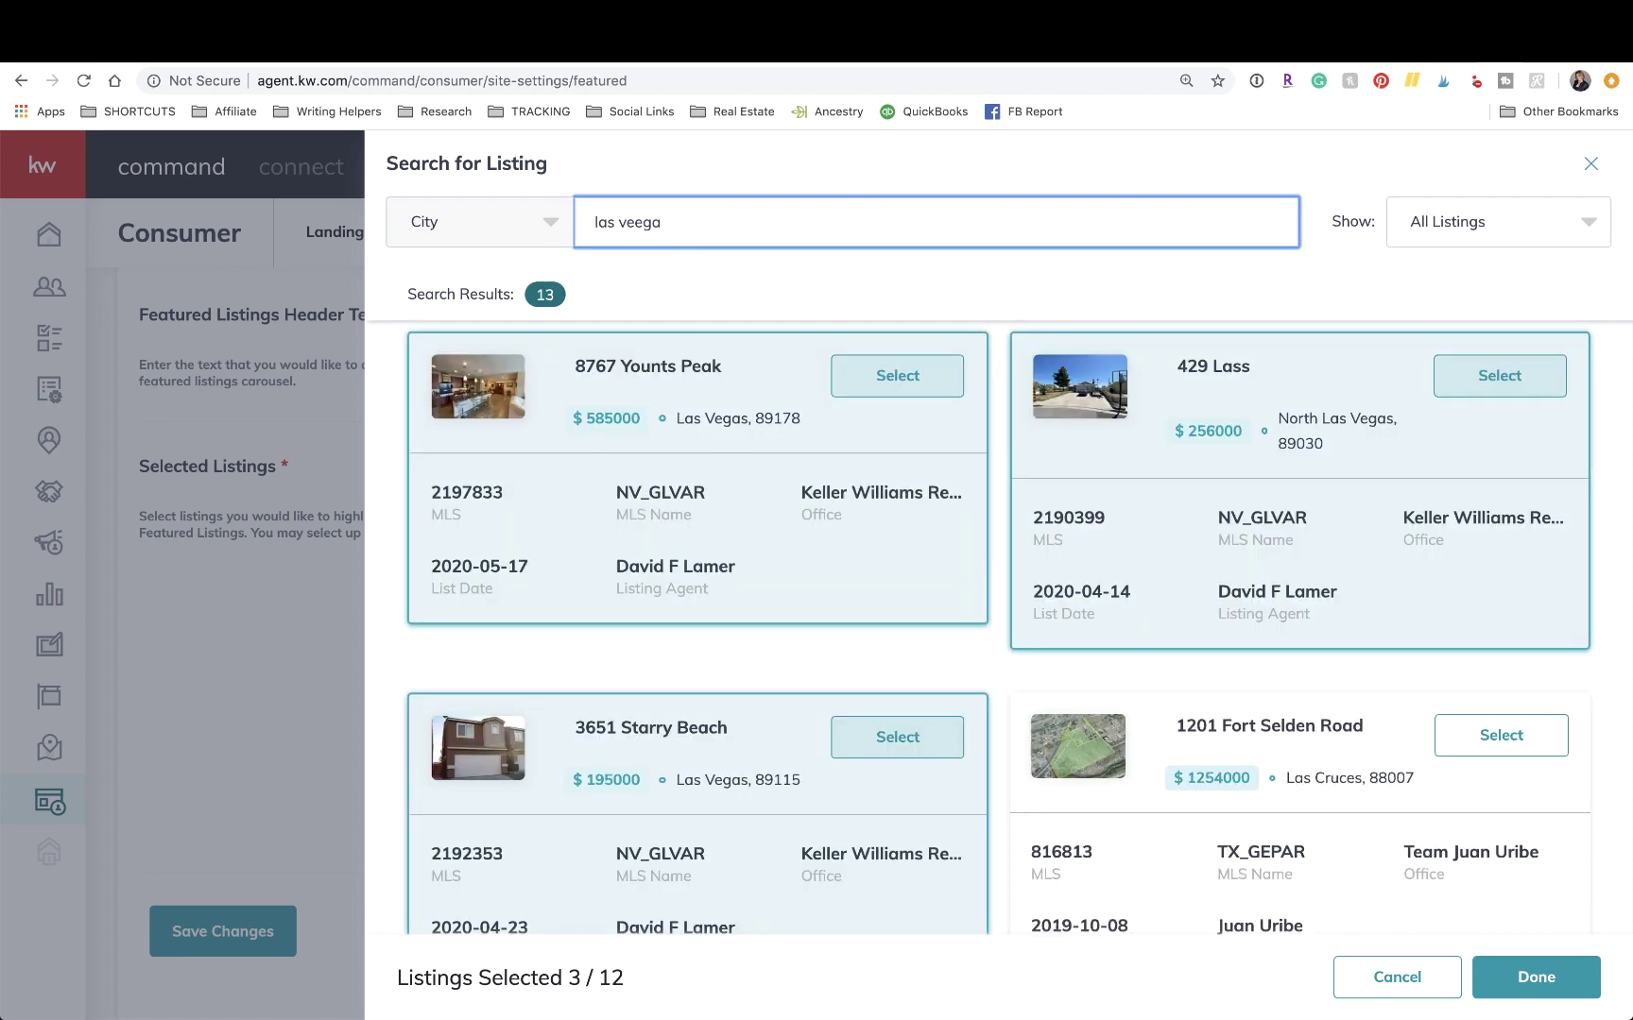
key(BackSpace)
key(BackSpace)
key(BackSpace)
text(g)
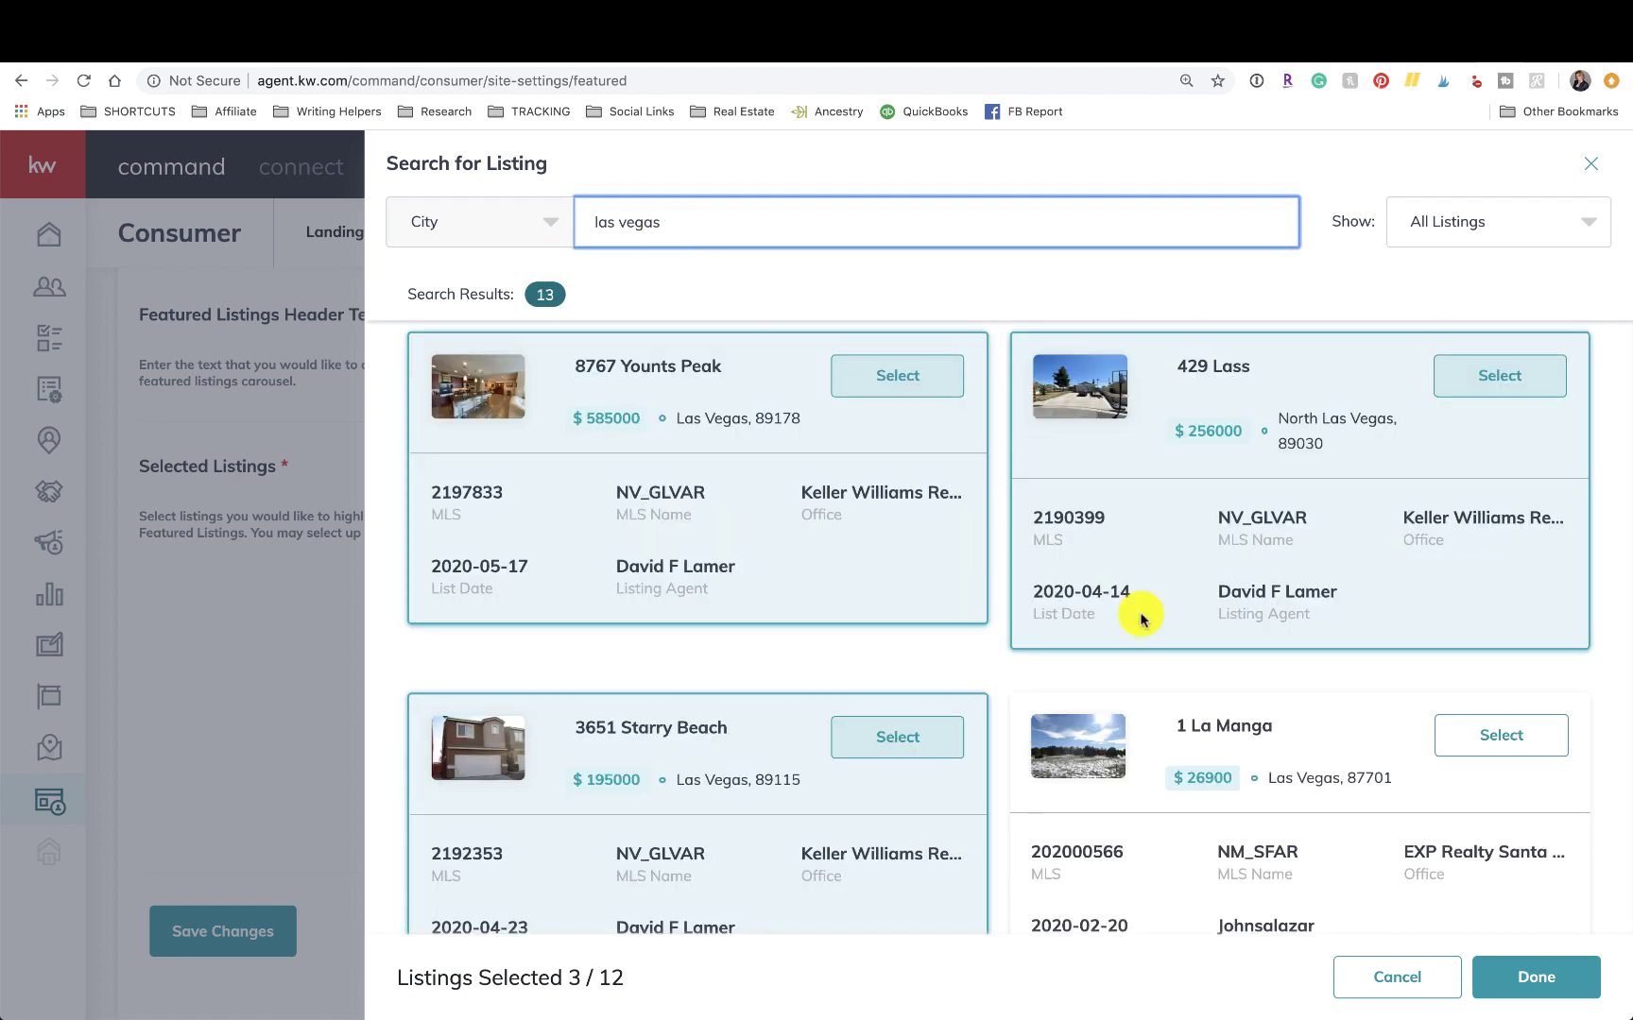
scroll(1176, 676, down, 3)
scroll(1177, 677, up, 3)
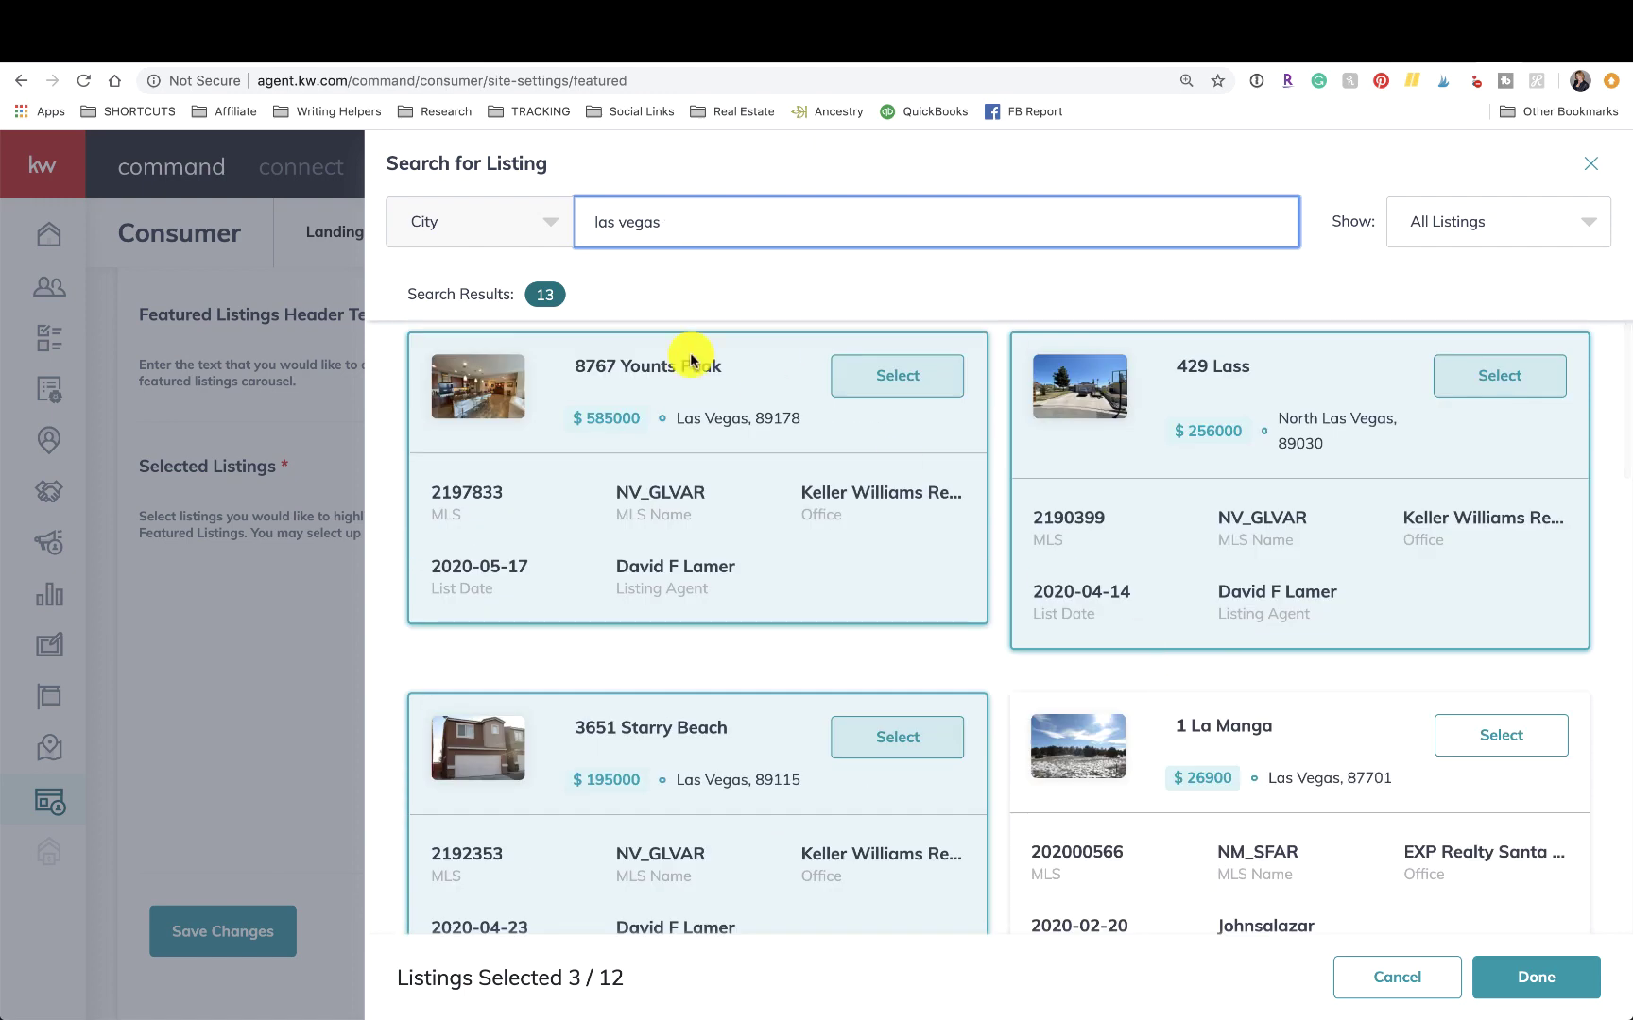
scroll(761, 572, down, 5)
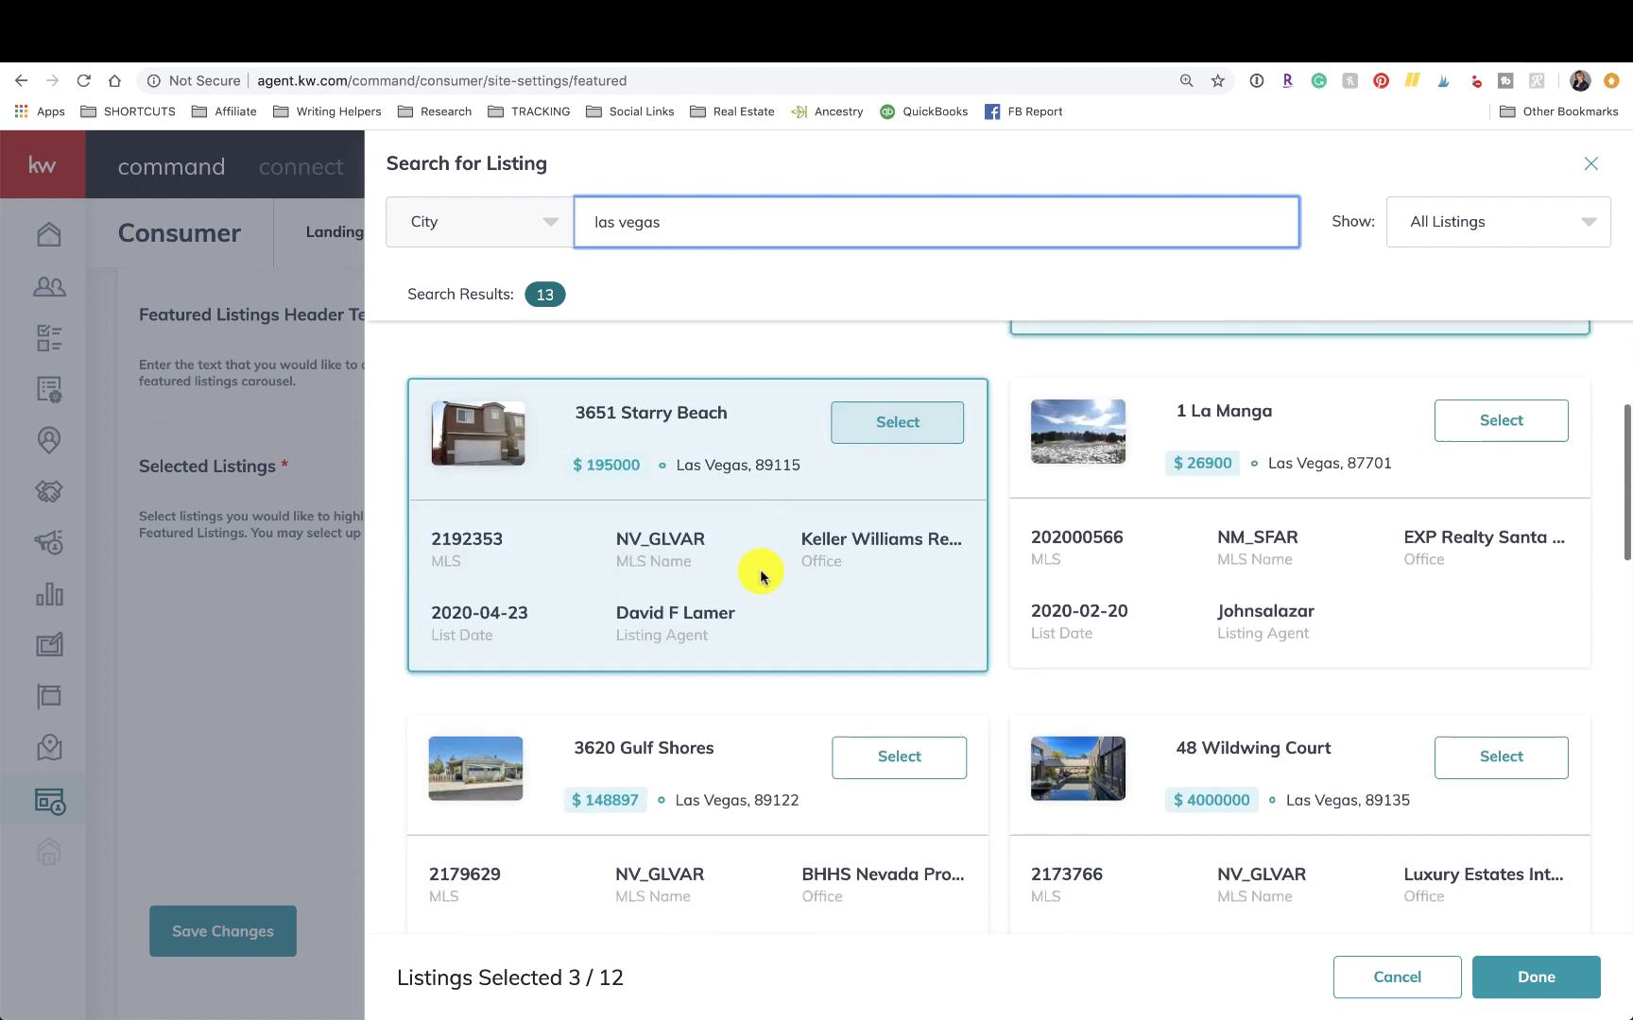
scroll(761, 569, up, 5)
Switch the search back to Zip Code and enter 8913.
click(485, 215)
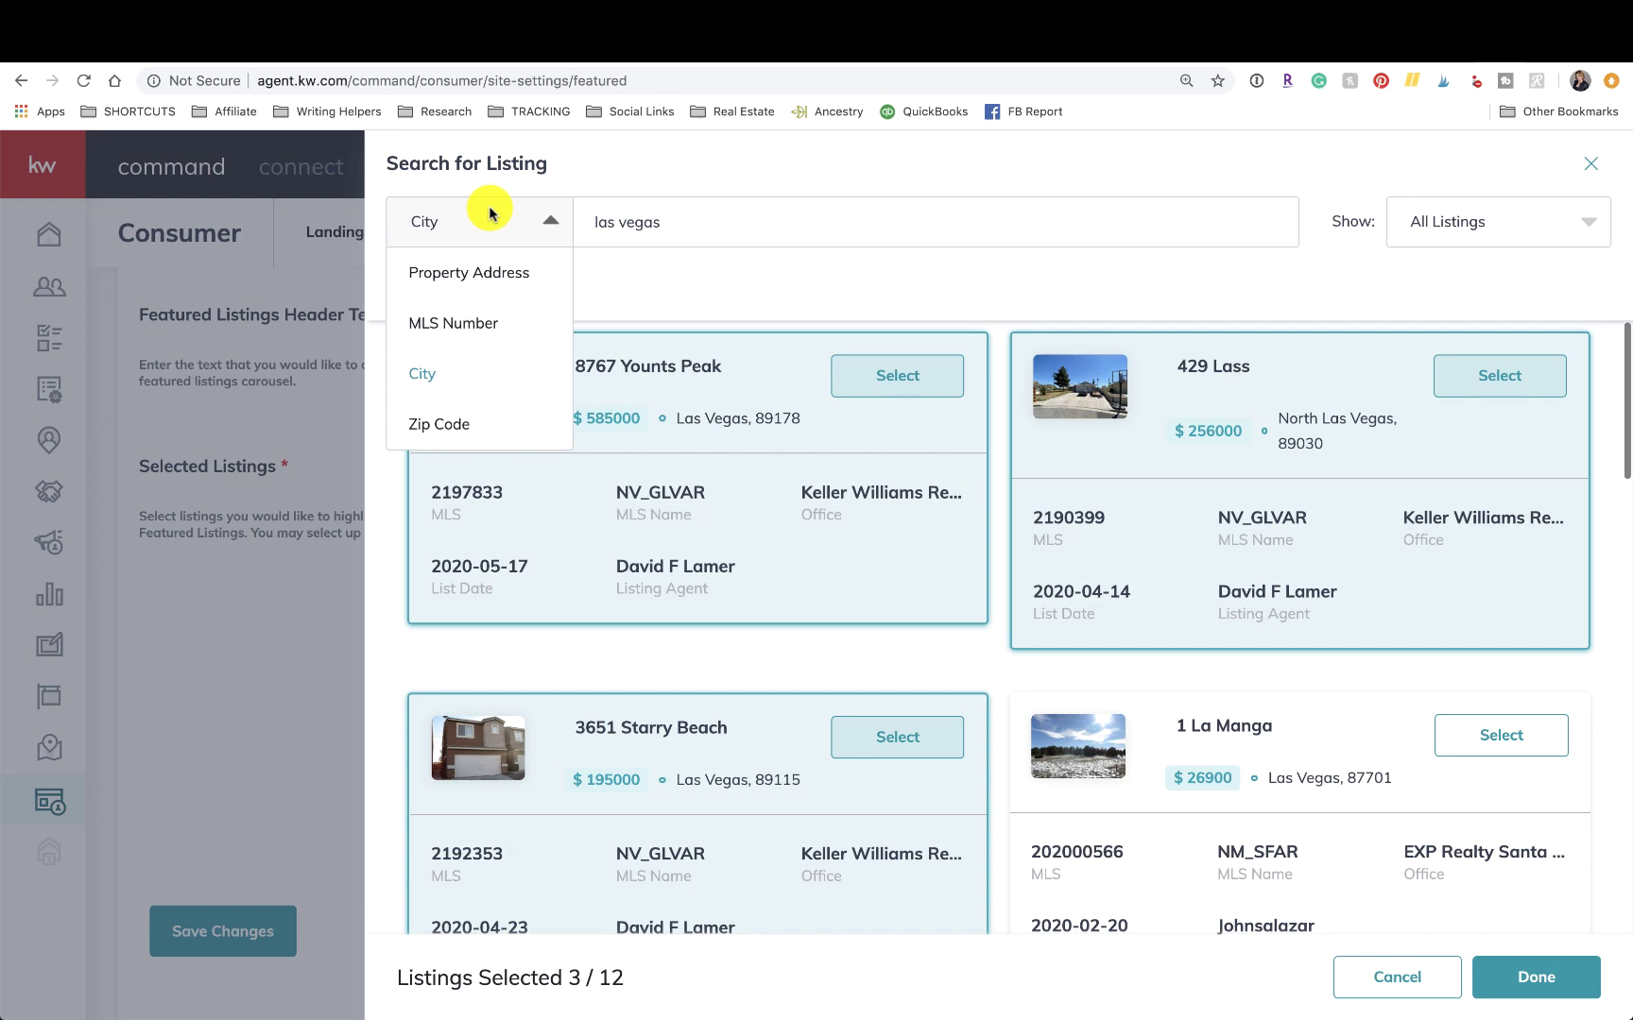
click(449, 427)
click(657, 225)
text(89)
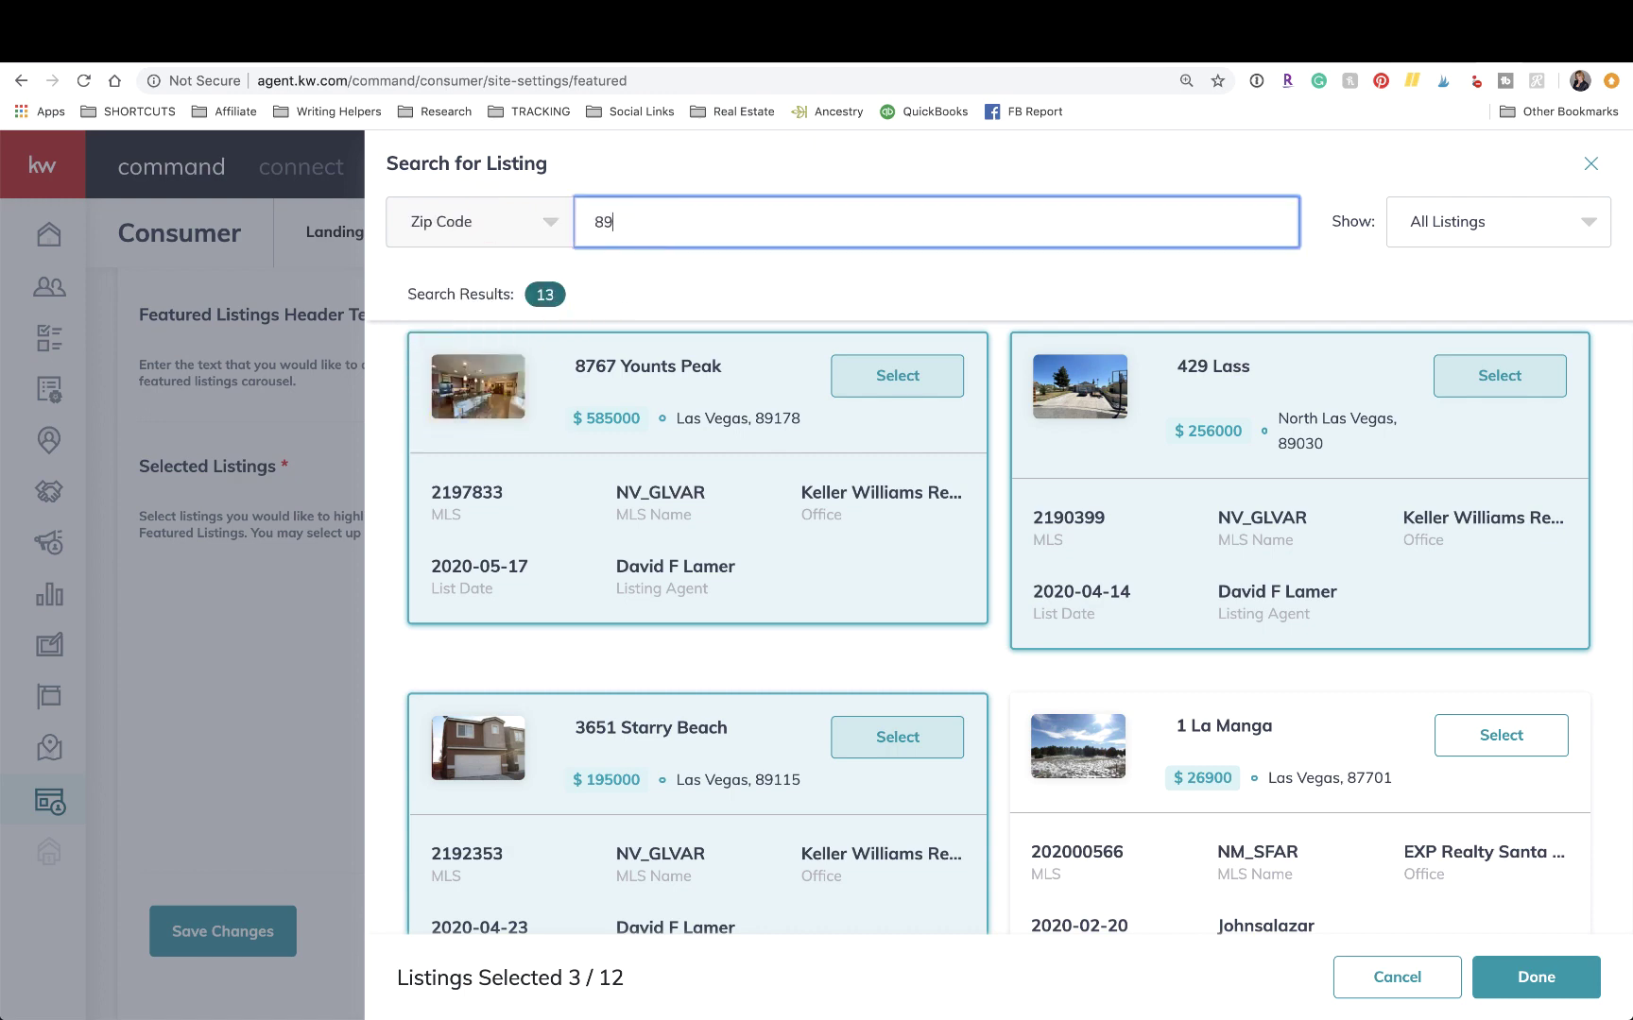
text(138)
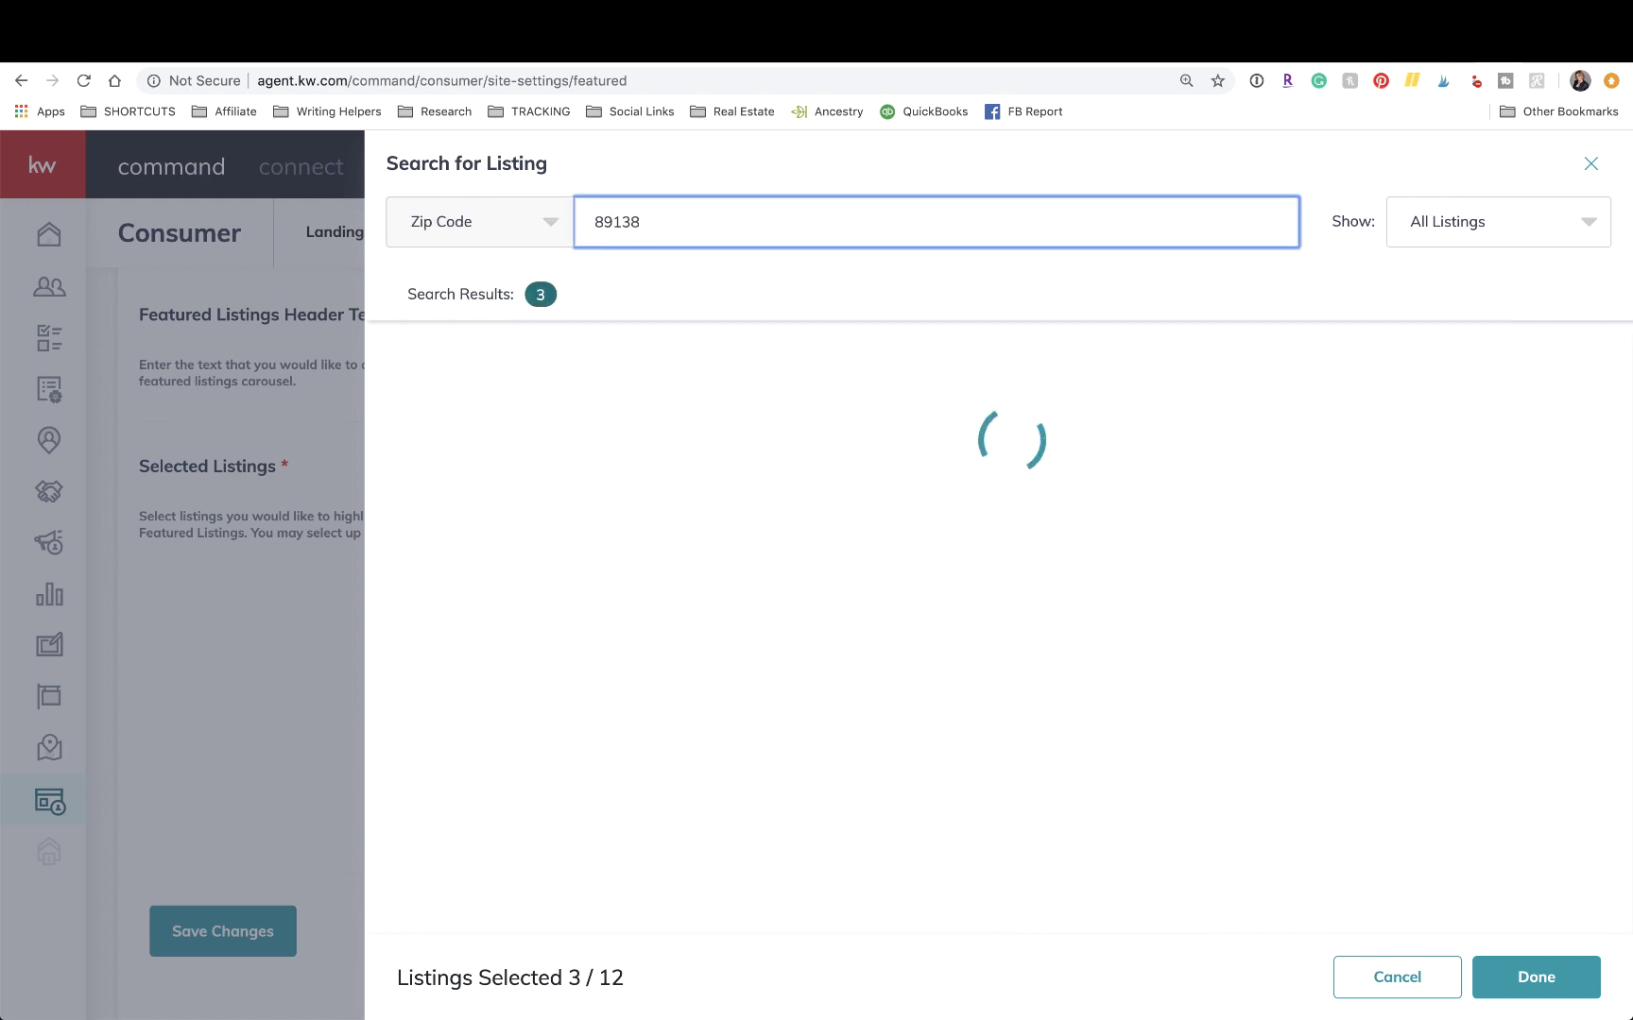
scroll(1061, 560, down, 1)
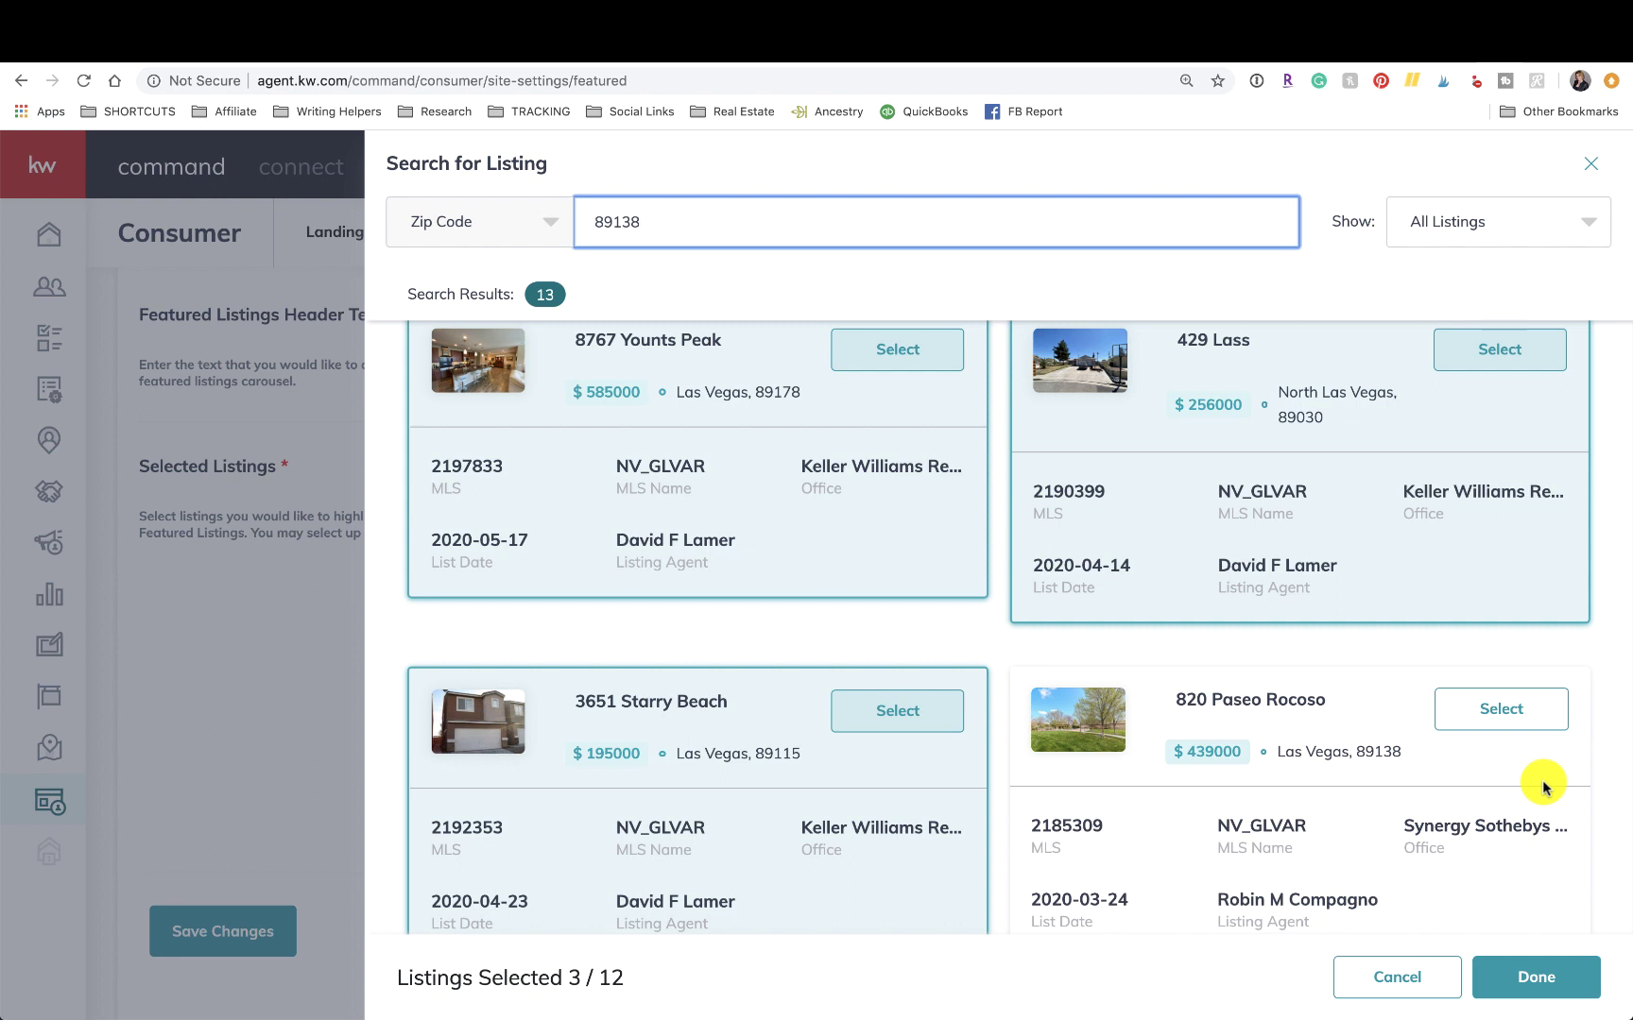
scroll(1252, 818, down, 3)
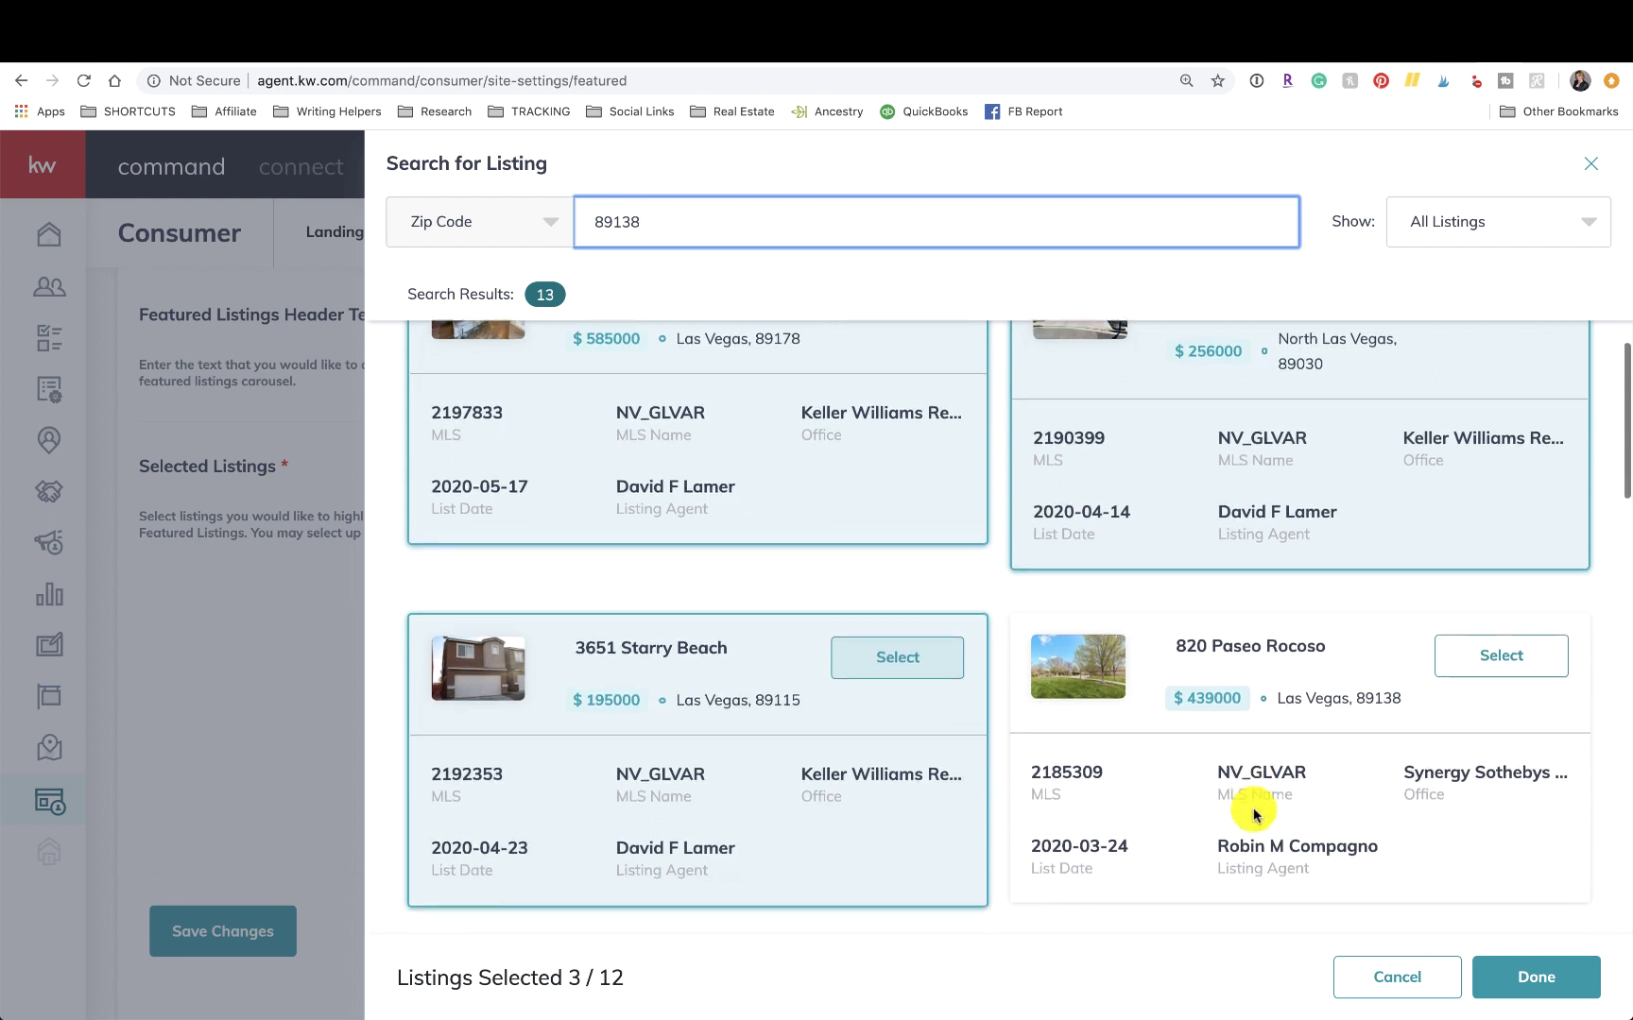
scroll(1253, 812, down, 3)
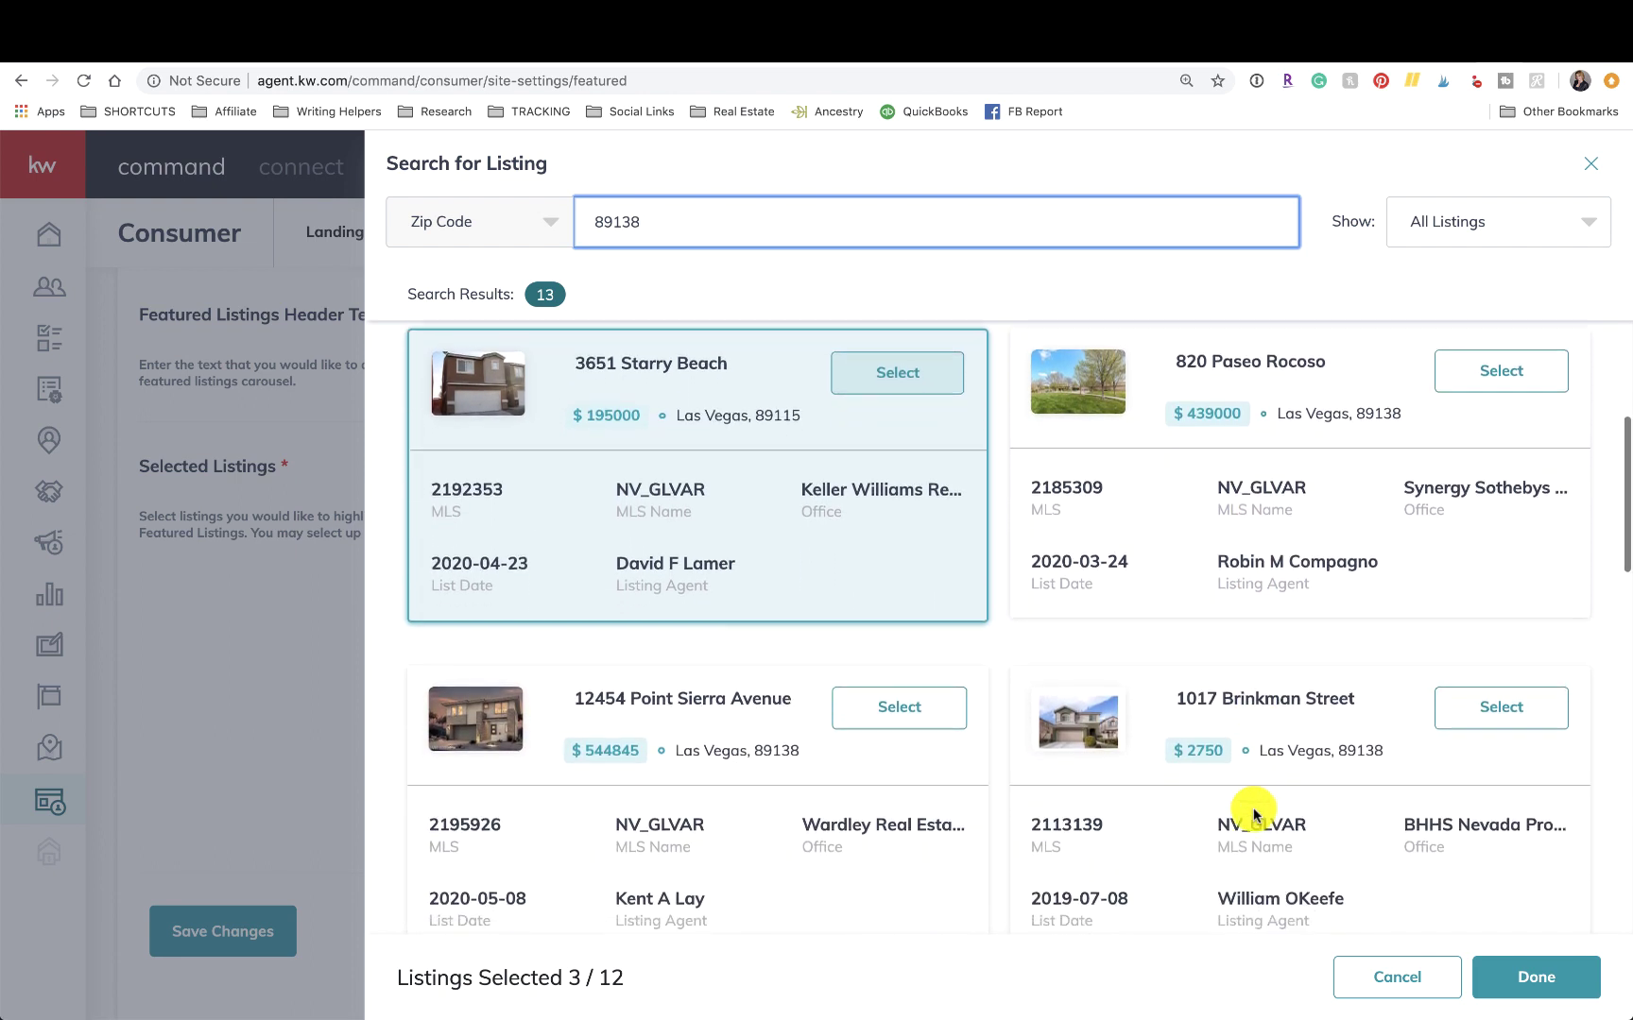
scroll(1254, 810, down, 5)
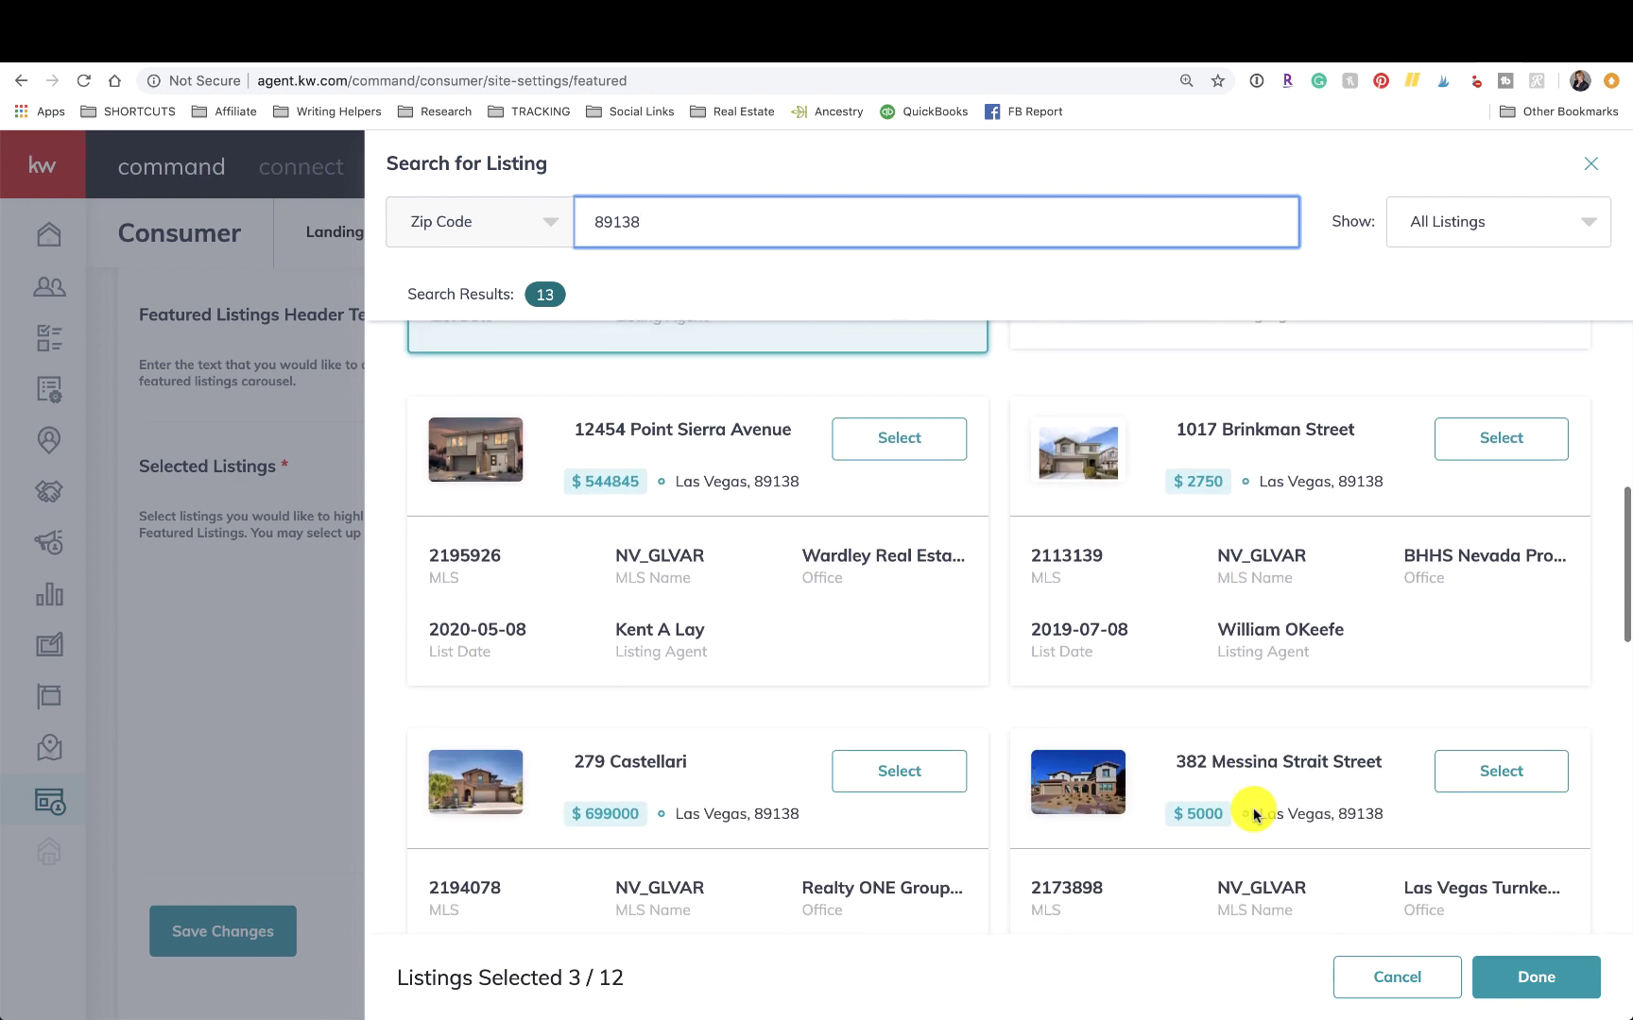
scroll(1253, 814, down, 10)
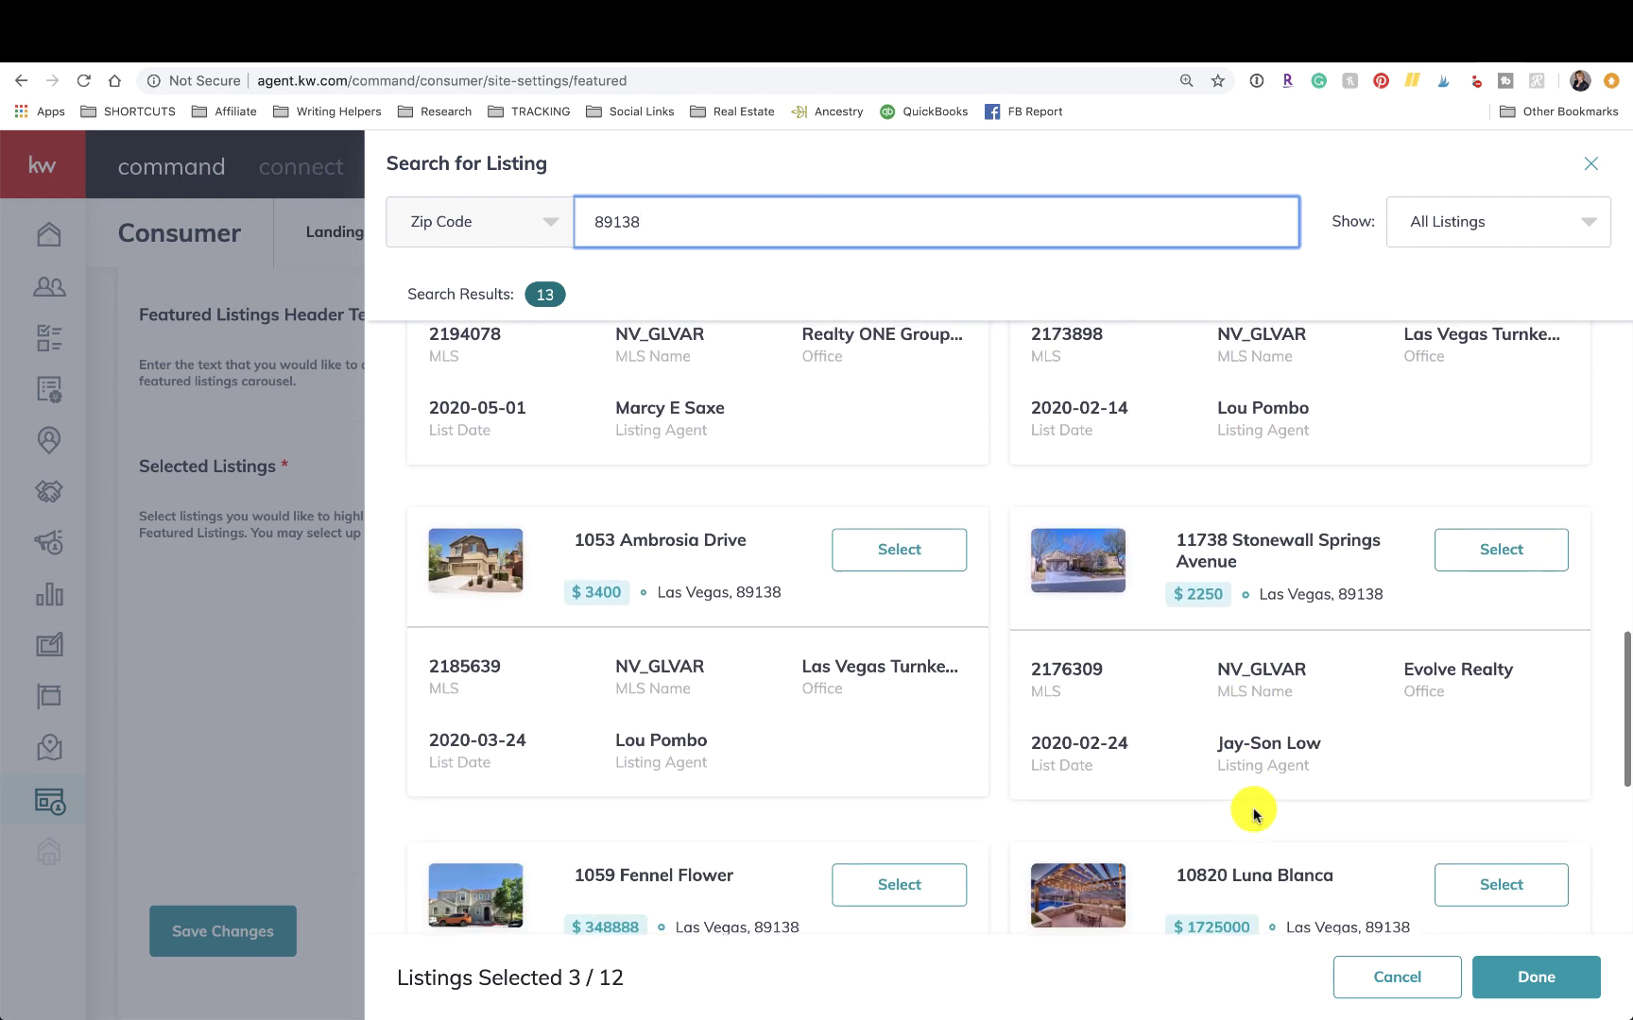
scroll(1253, 812, down, 5)
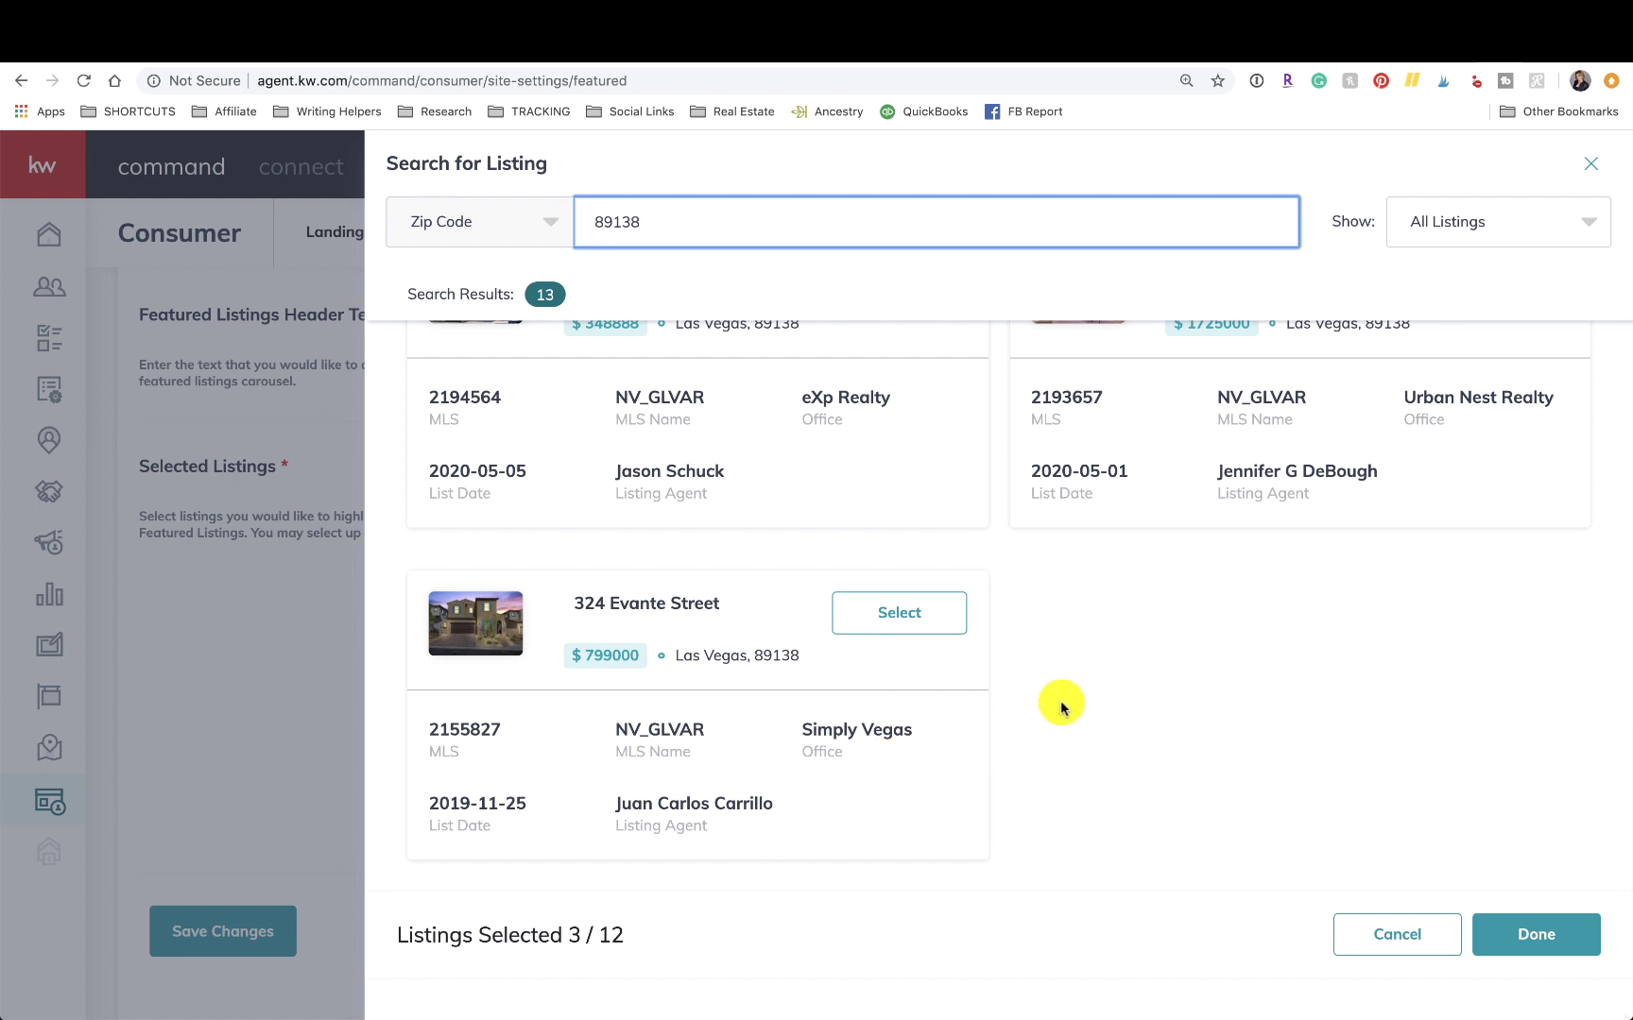
scroll(1048, 704, up, 1)
click(888, 701)
scroll(881, 661, up, 3)
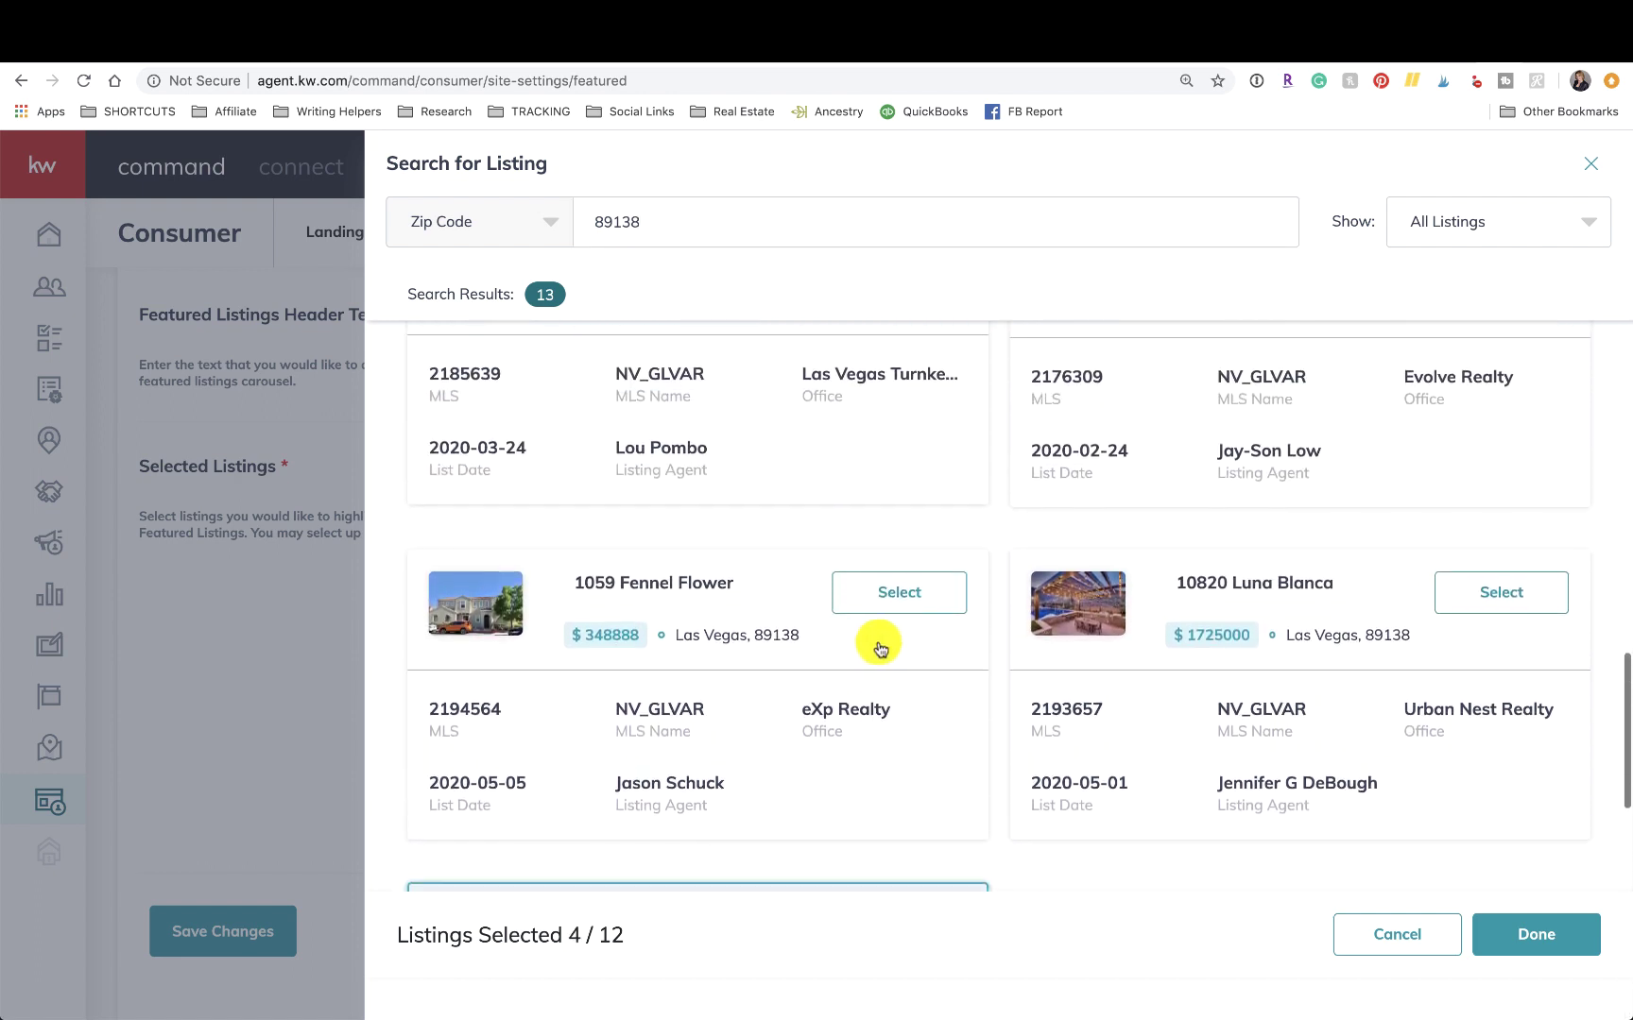
click(893, 625)
click(1523, 626)
scroll(1512, 626, up, 3)
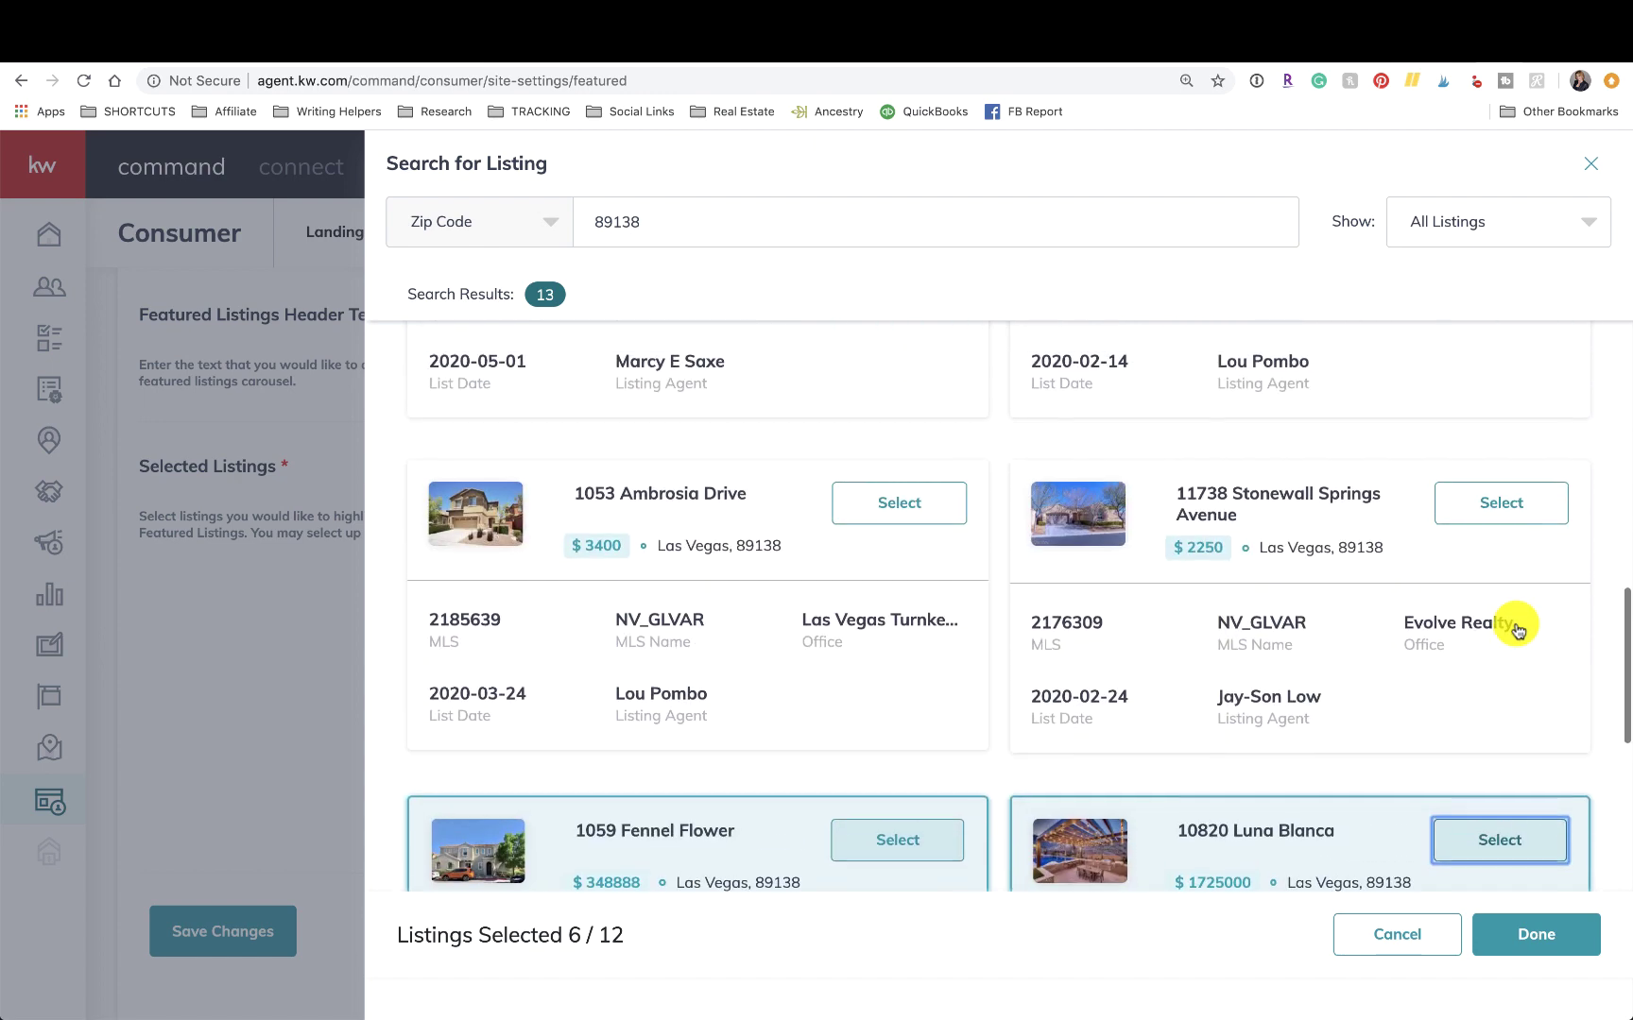
click(1465, 511)
click(910, 525)
scroll(917, 524, up, 3)
click(922, 460)
click(1499, 463)
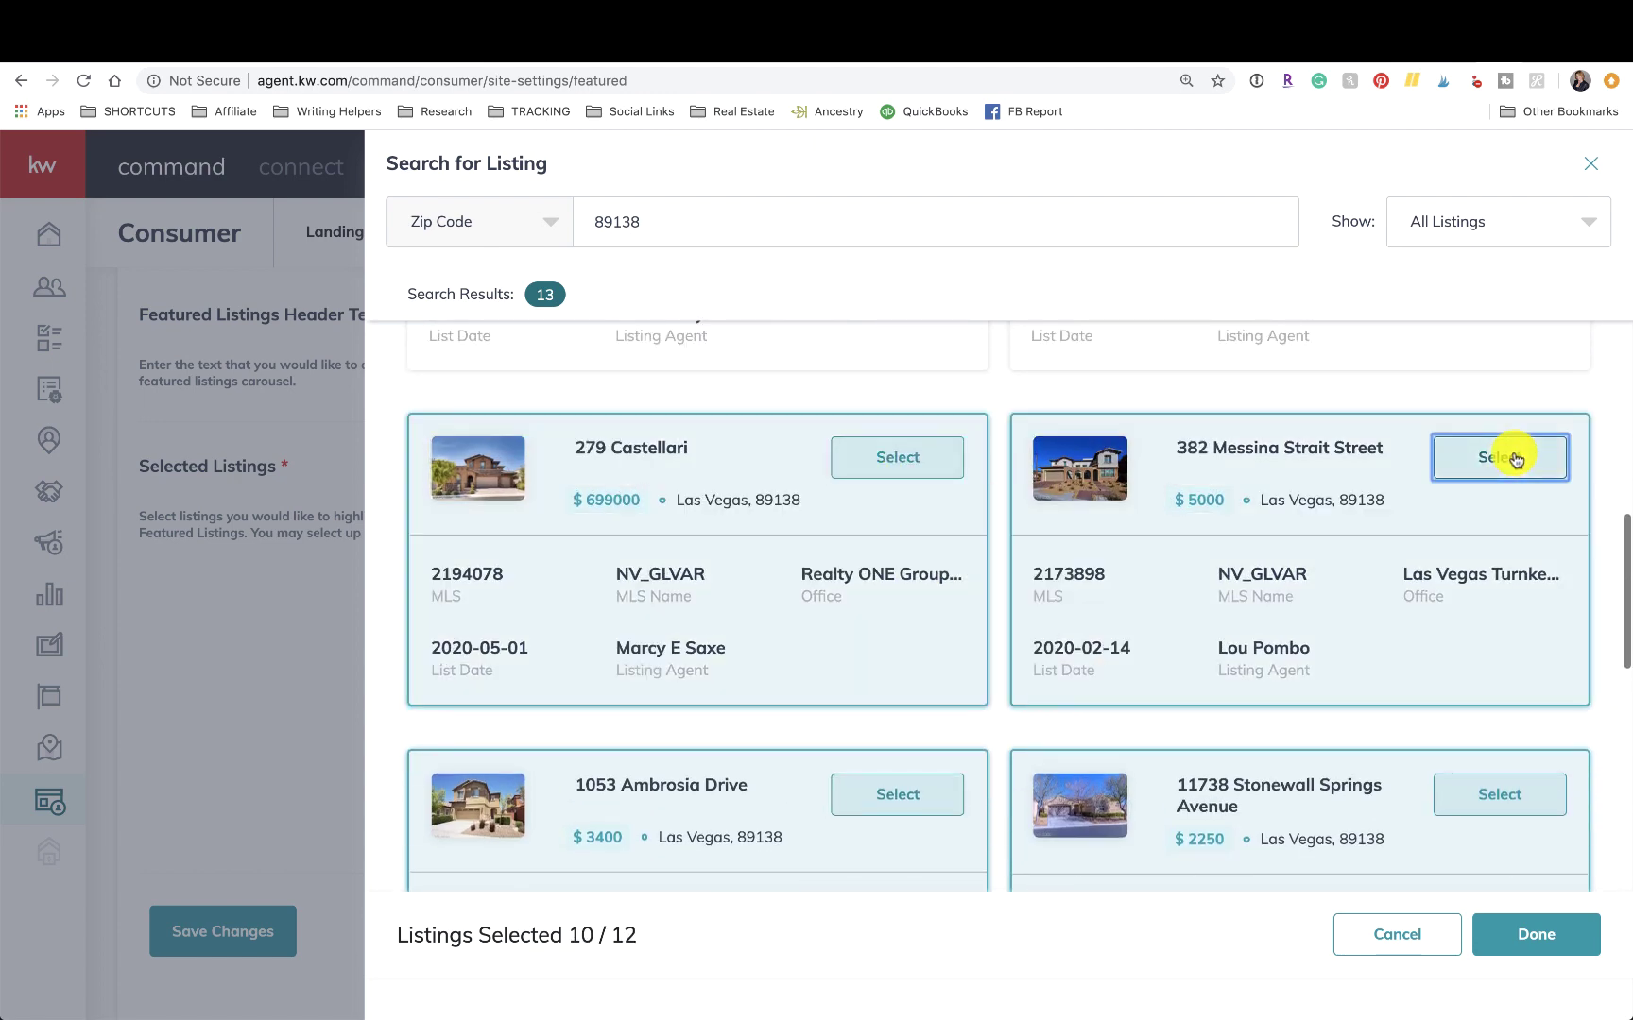
scroll(1509, 453, up, 3)
click(1501, 485)
click(965, 491)
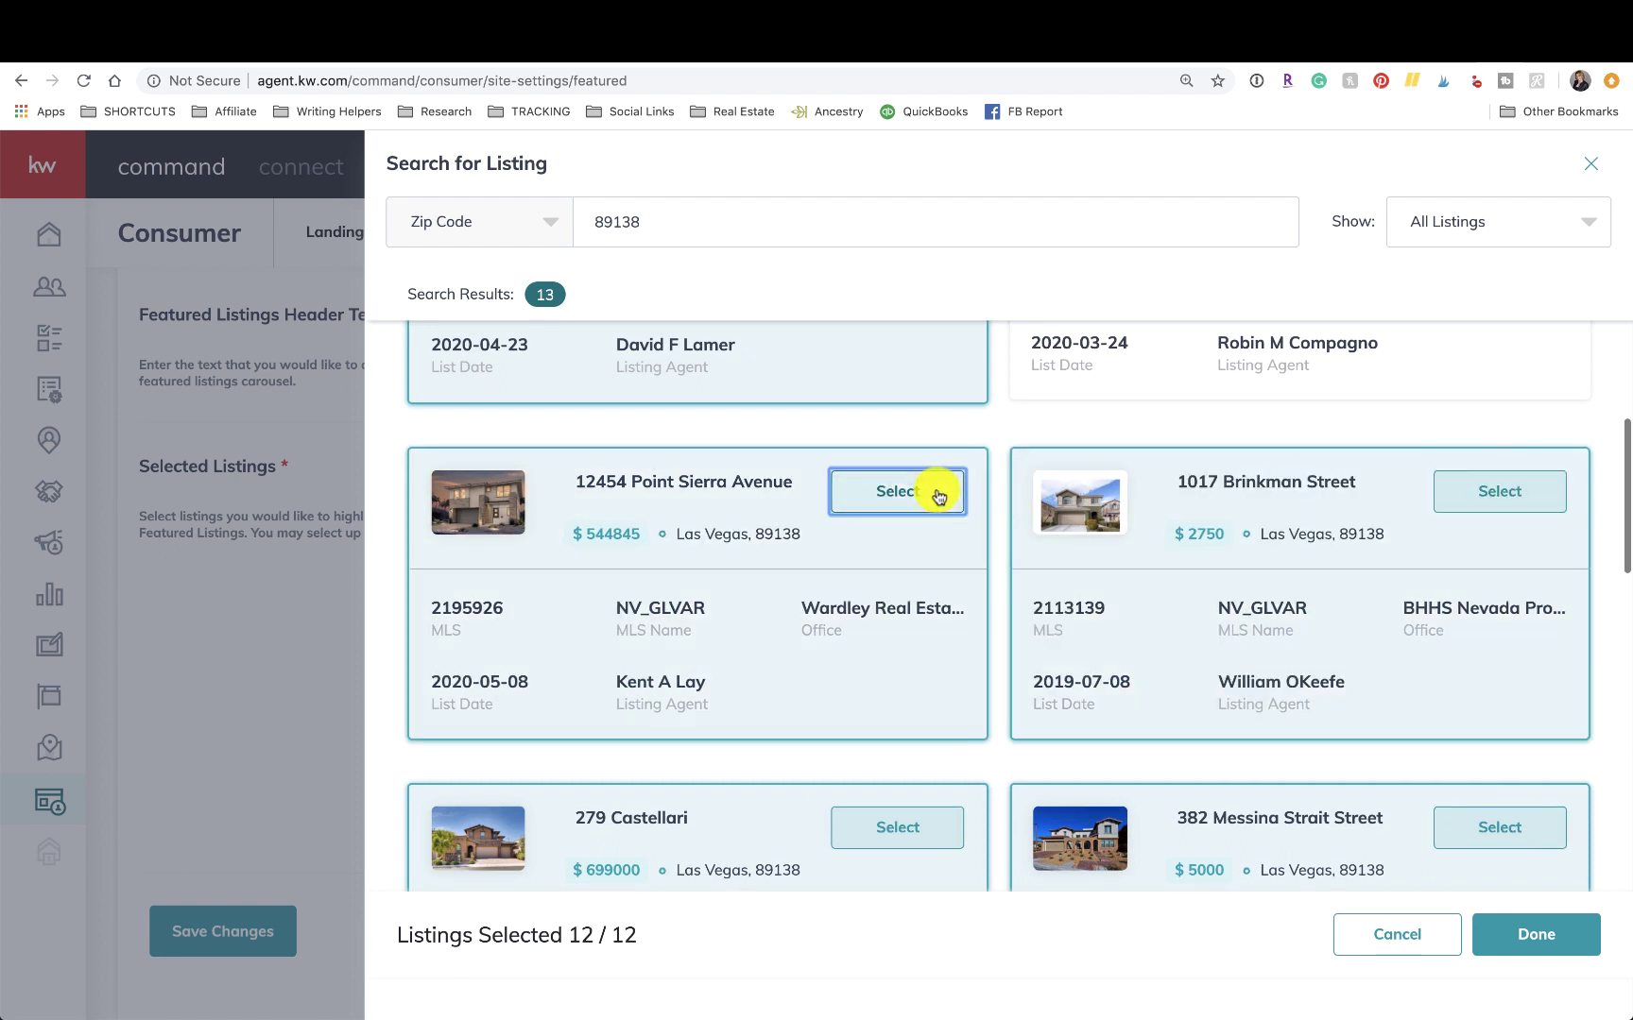
Finish the selection with Done and save the twelve featured listings.
scroll(940, 493, up, 3)
click(1511, 545)
scroll(1491, 556, down, 8)
click(1524, 948)
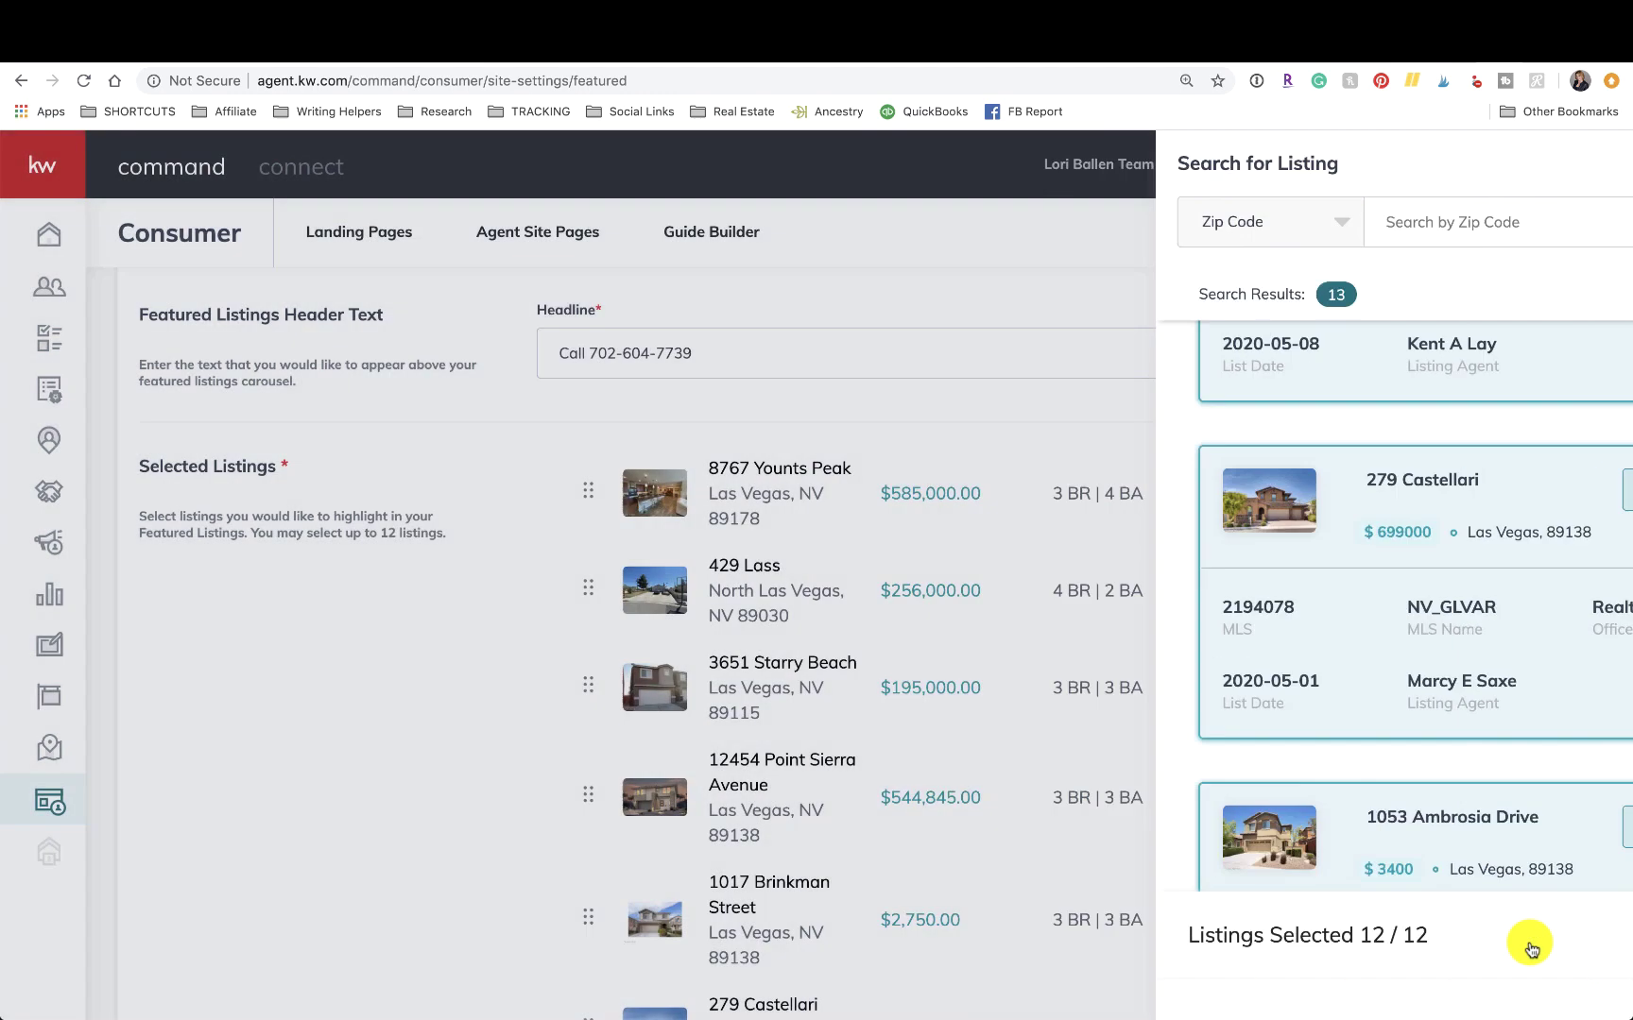
scroll(1529, 942, down, 10)
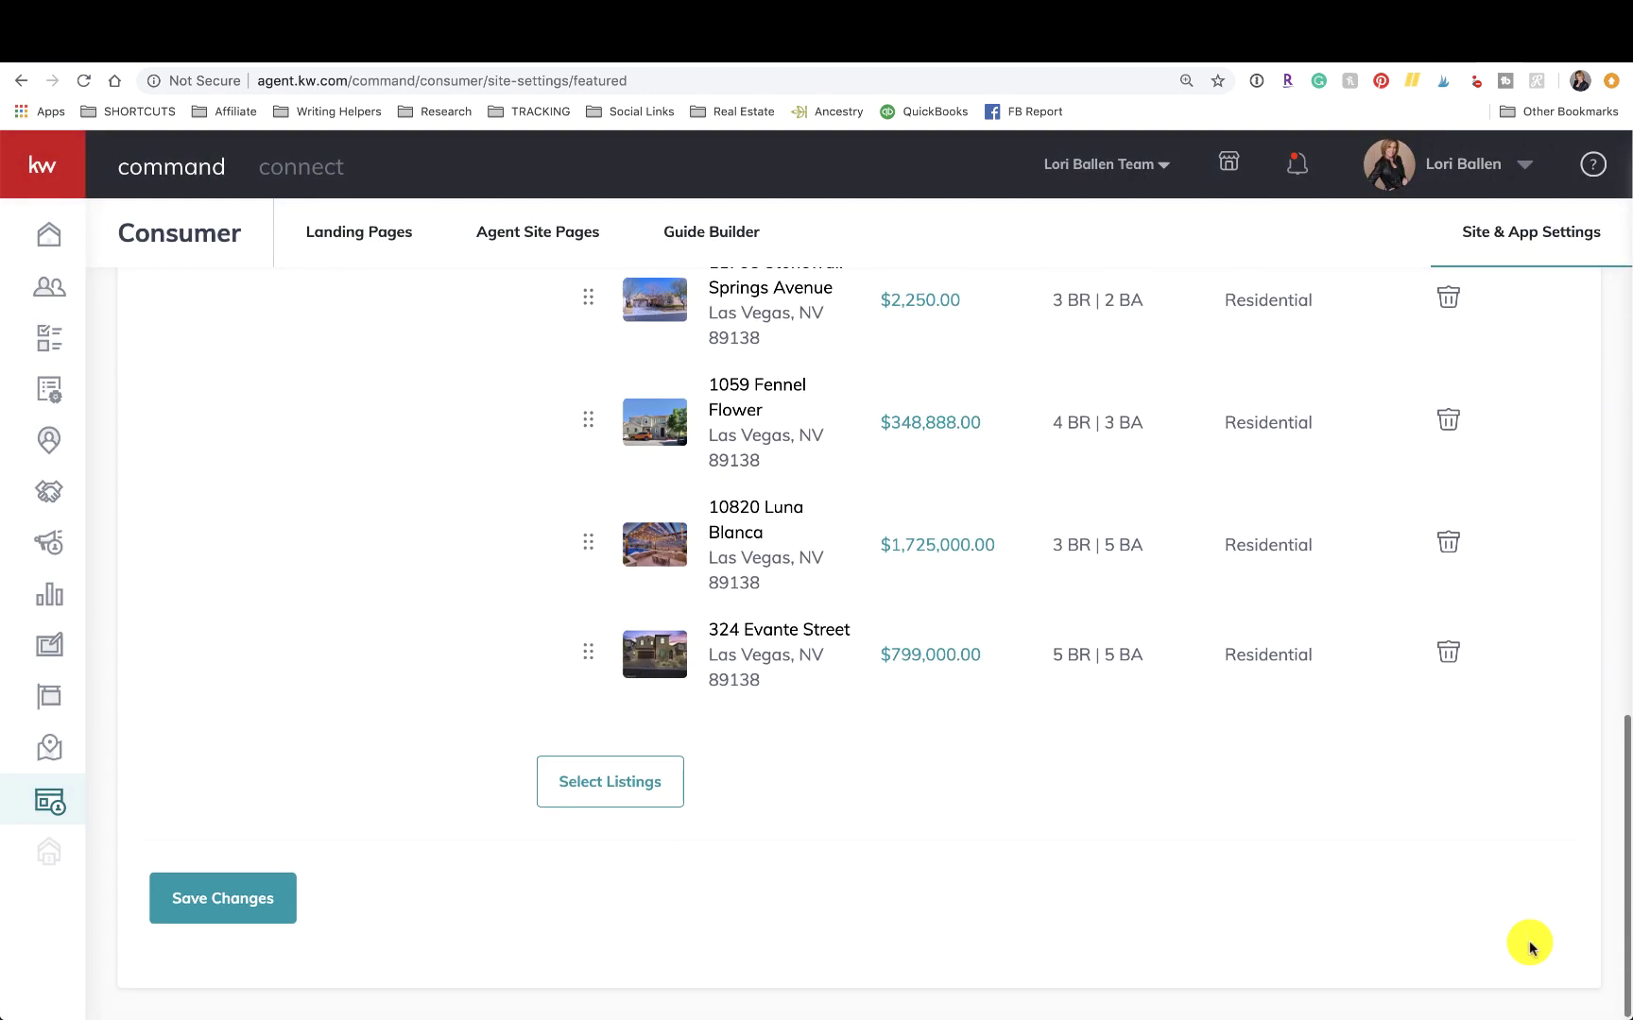
click(193, 912)
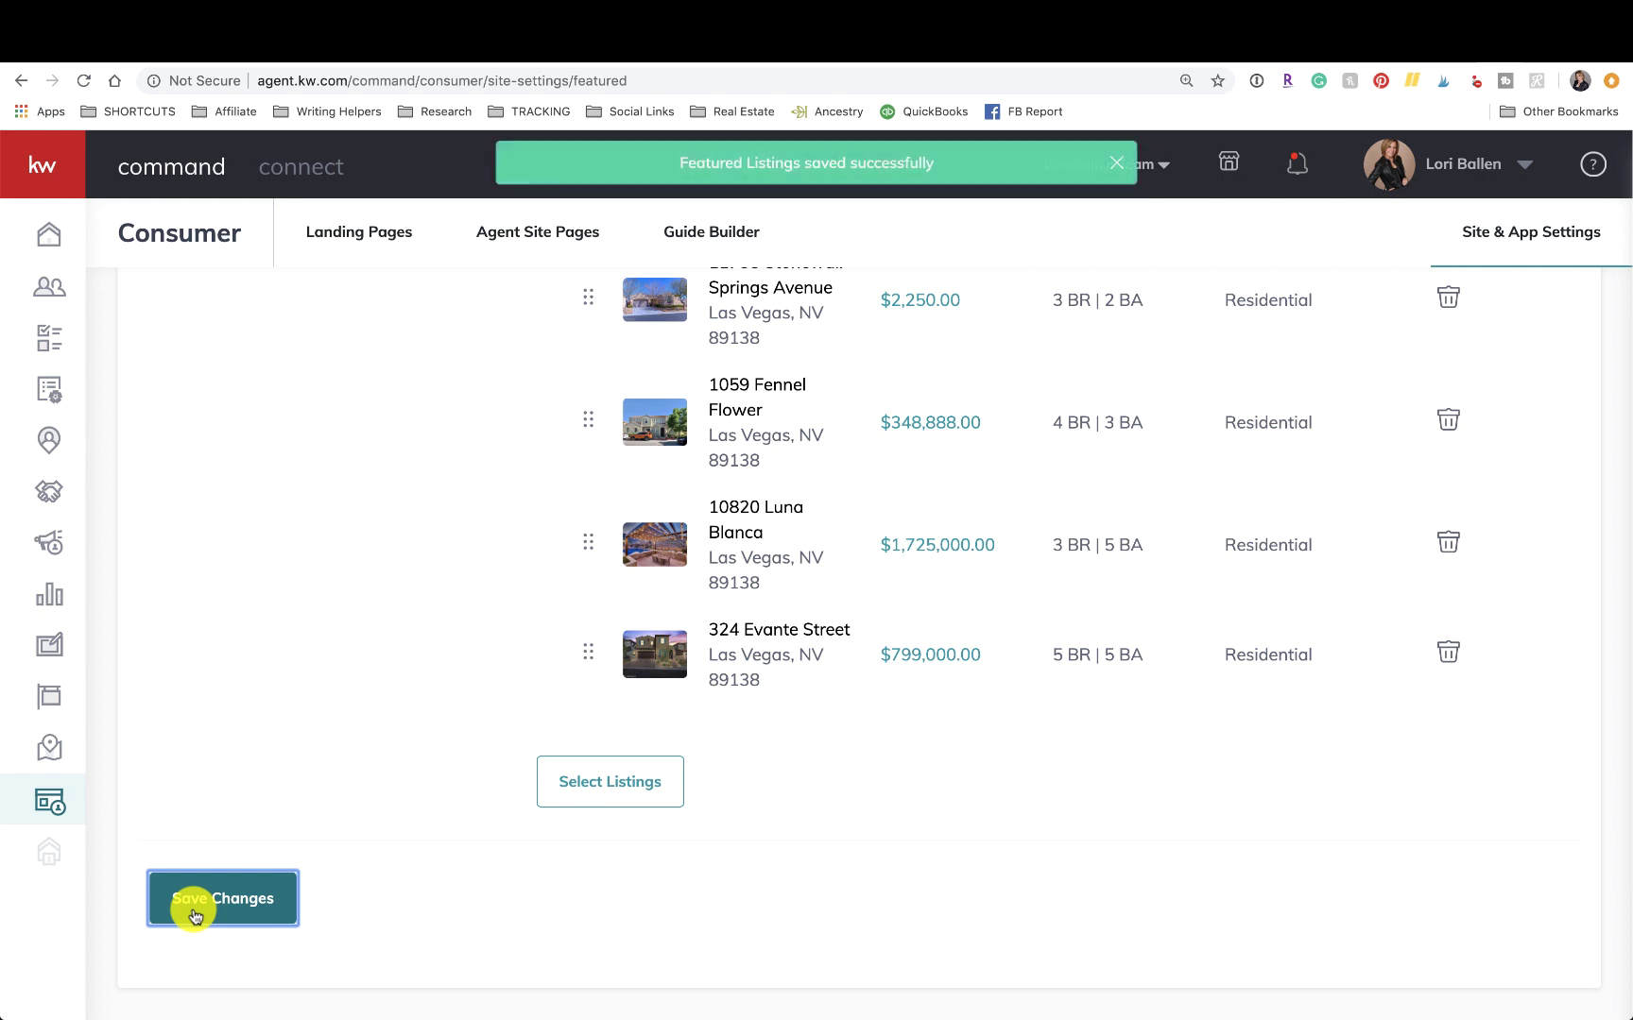
Reload the ballenvegas.kw.com website and page through the first new Featured Listings.
click(1535, 47)
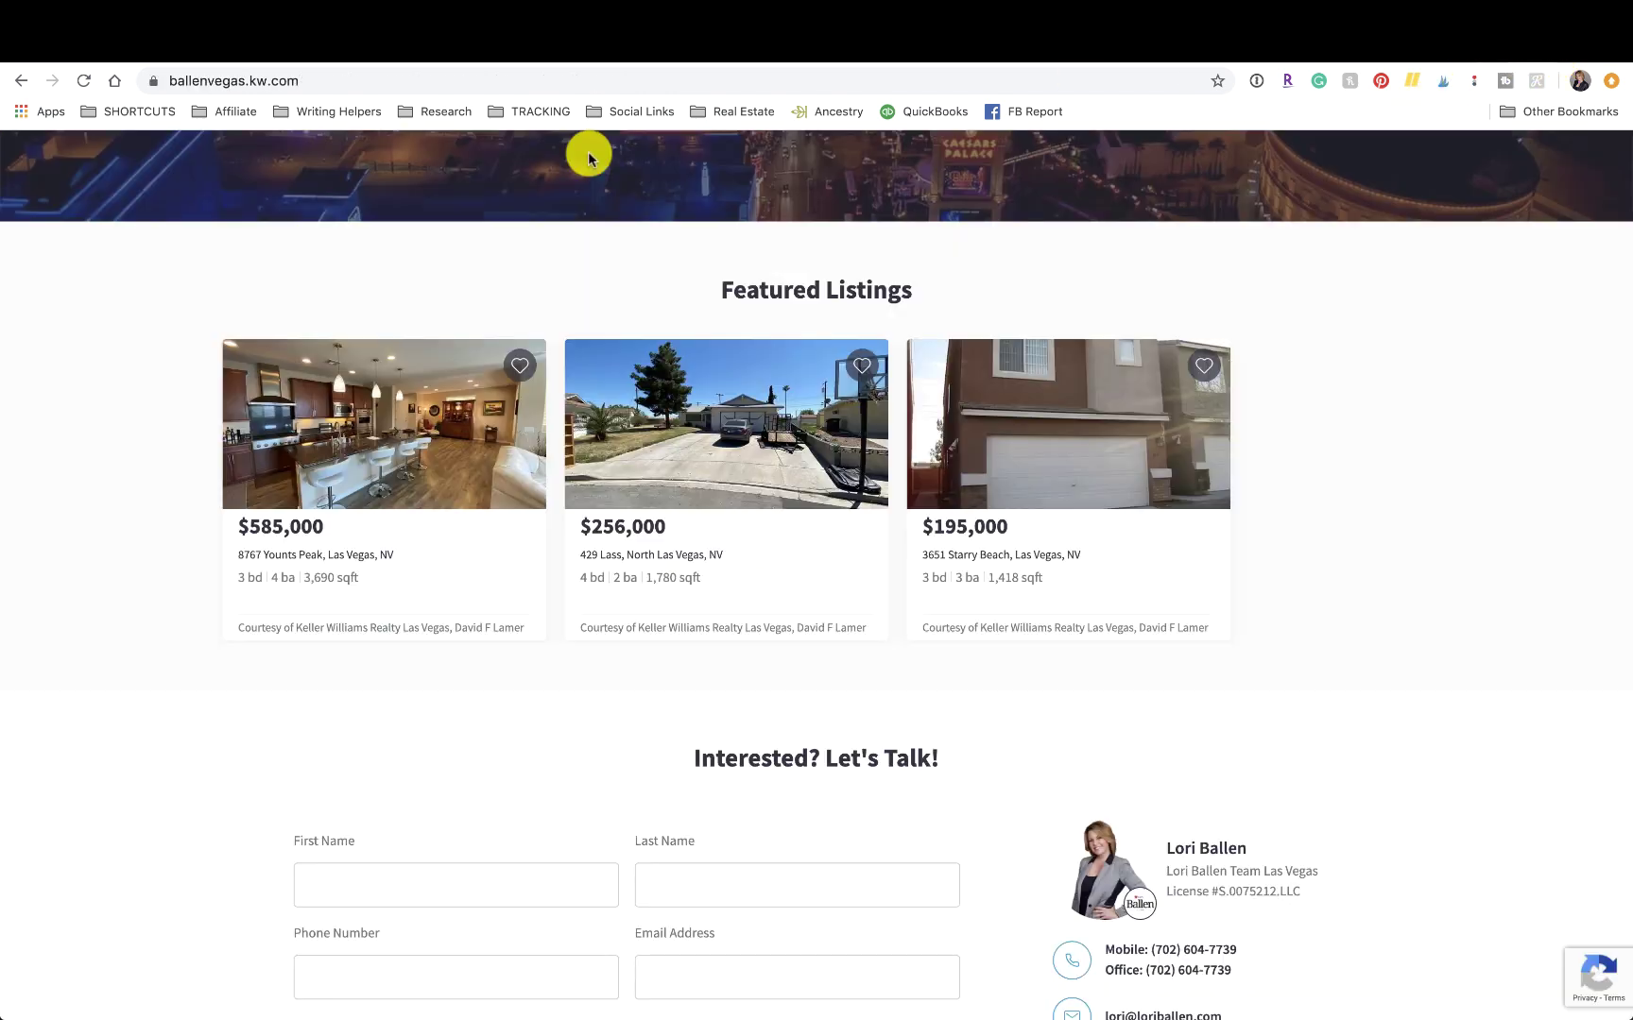
key(super+r)
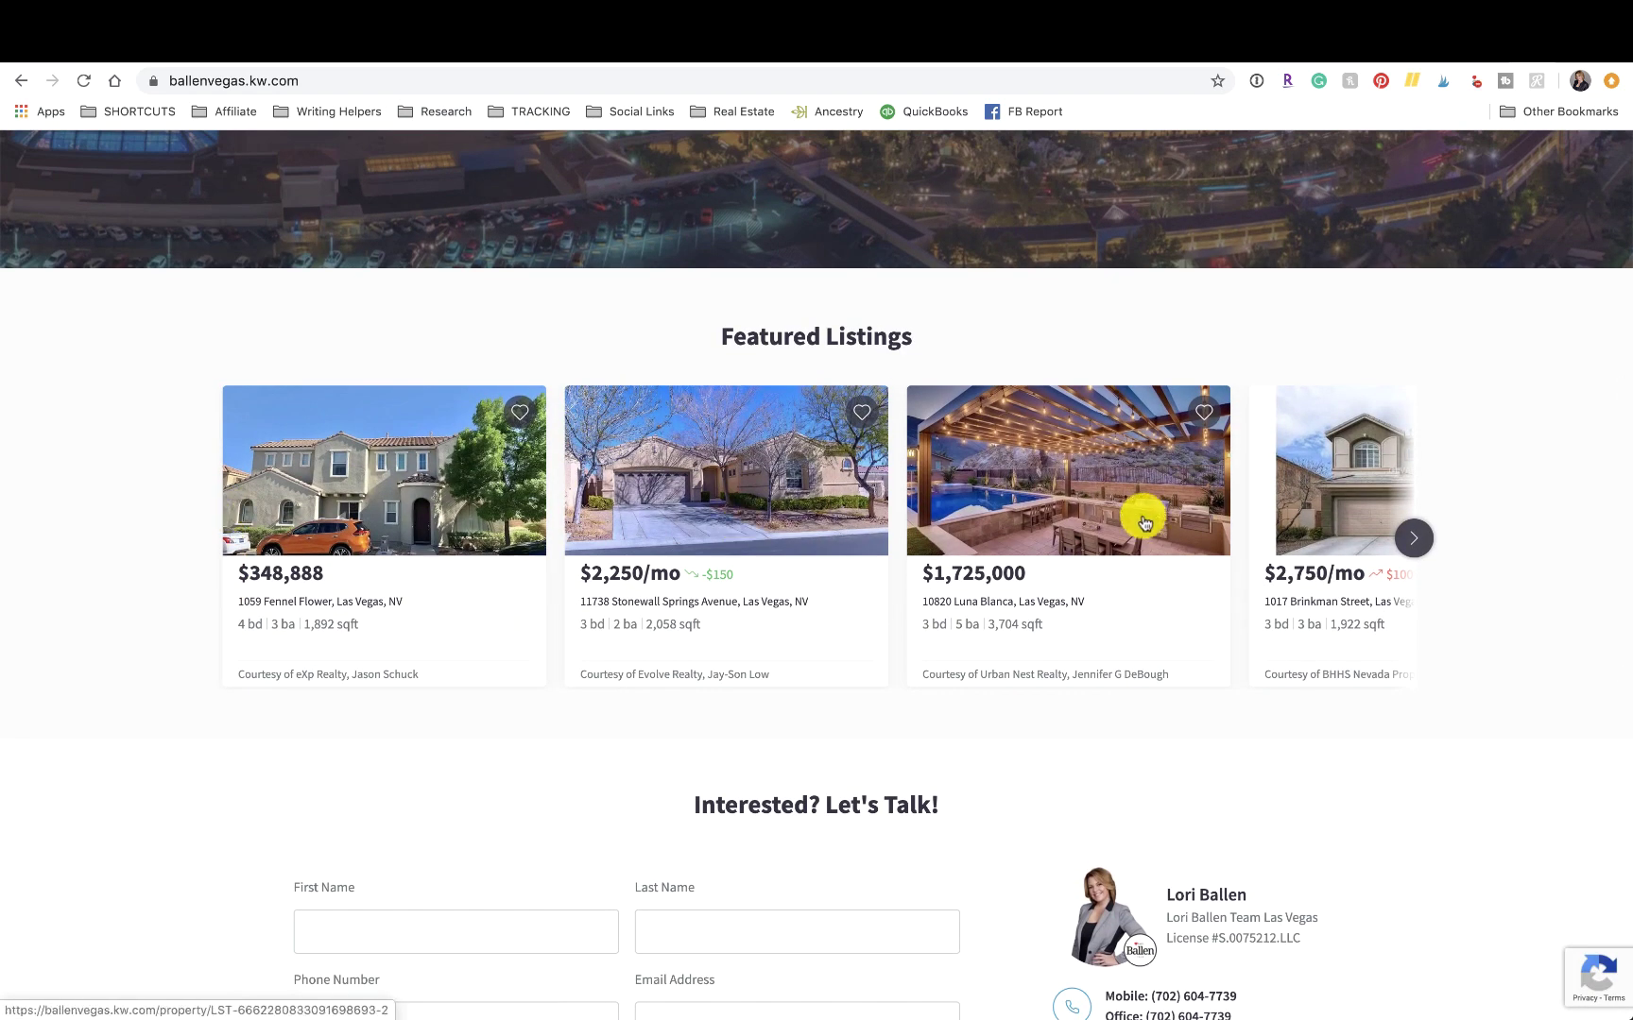
click(1416, 537)
click(1417, 538)
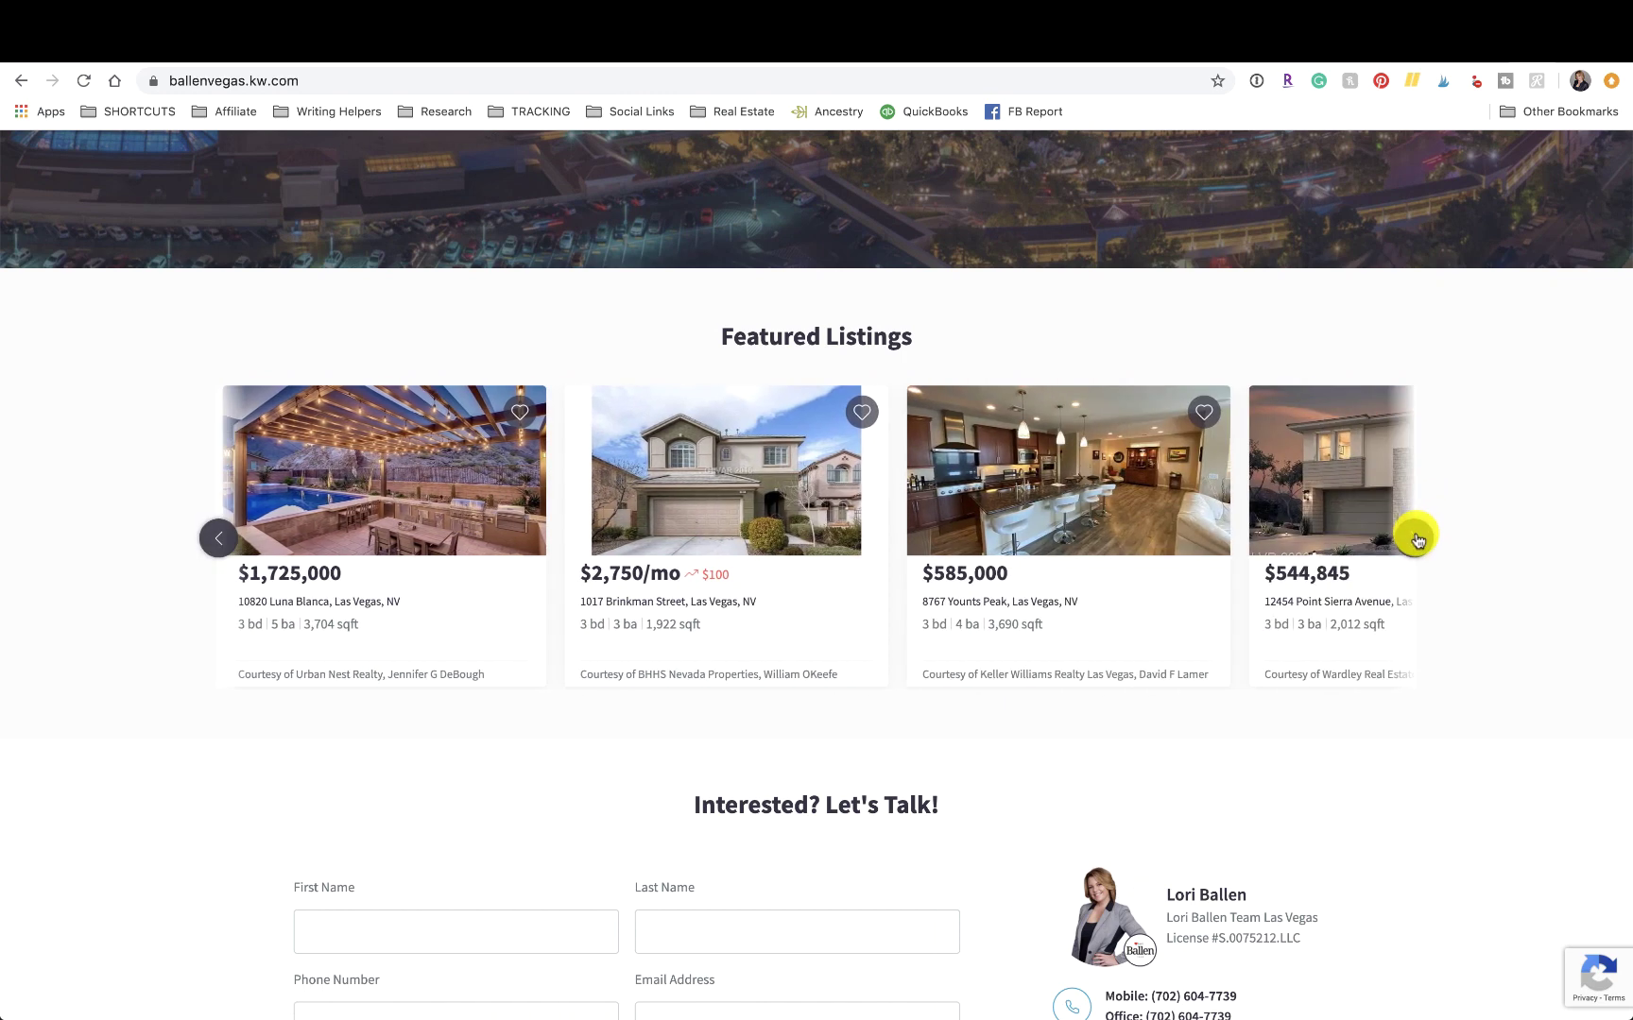
click(1417, 538)
click(1416, 537)
click(1416, 538)
click(1416, 538)
click(1417, 537)
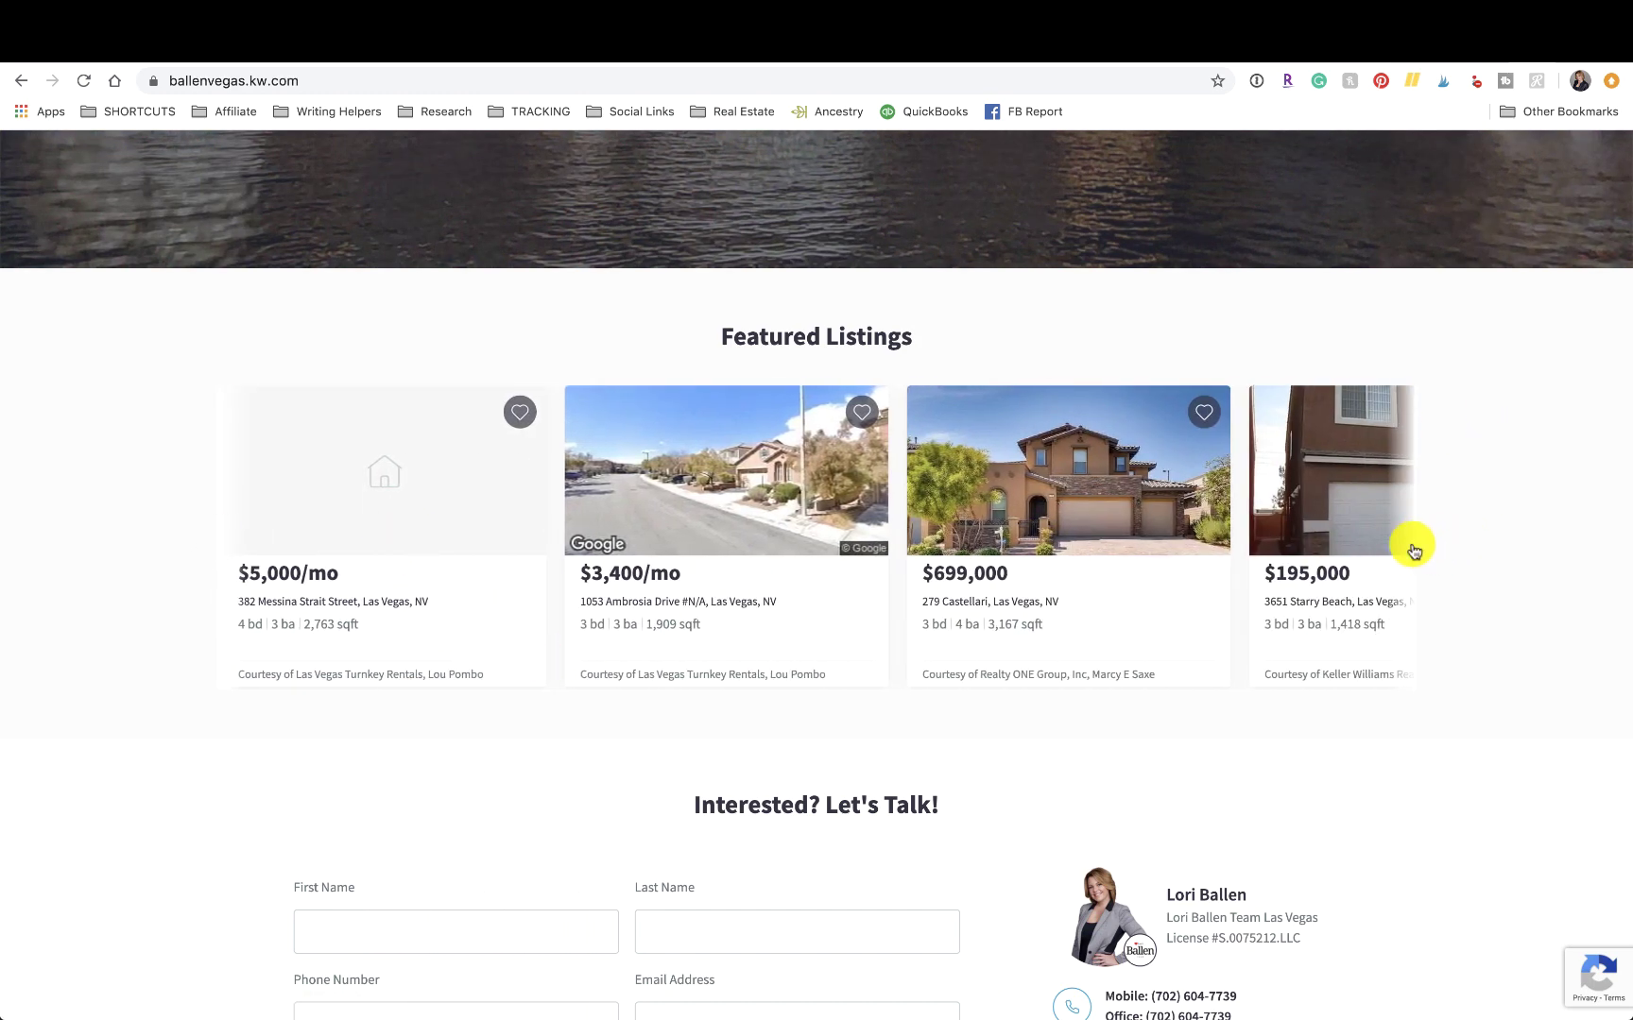
click(1414, 538)
click(1415, 540)
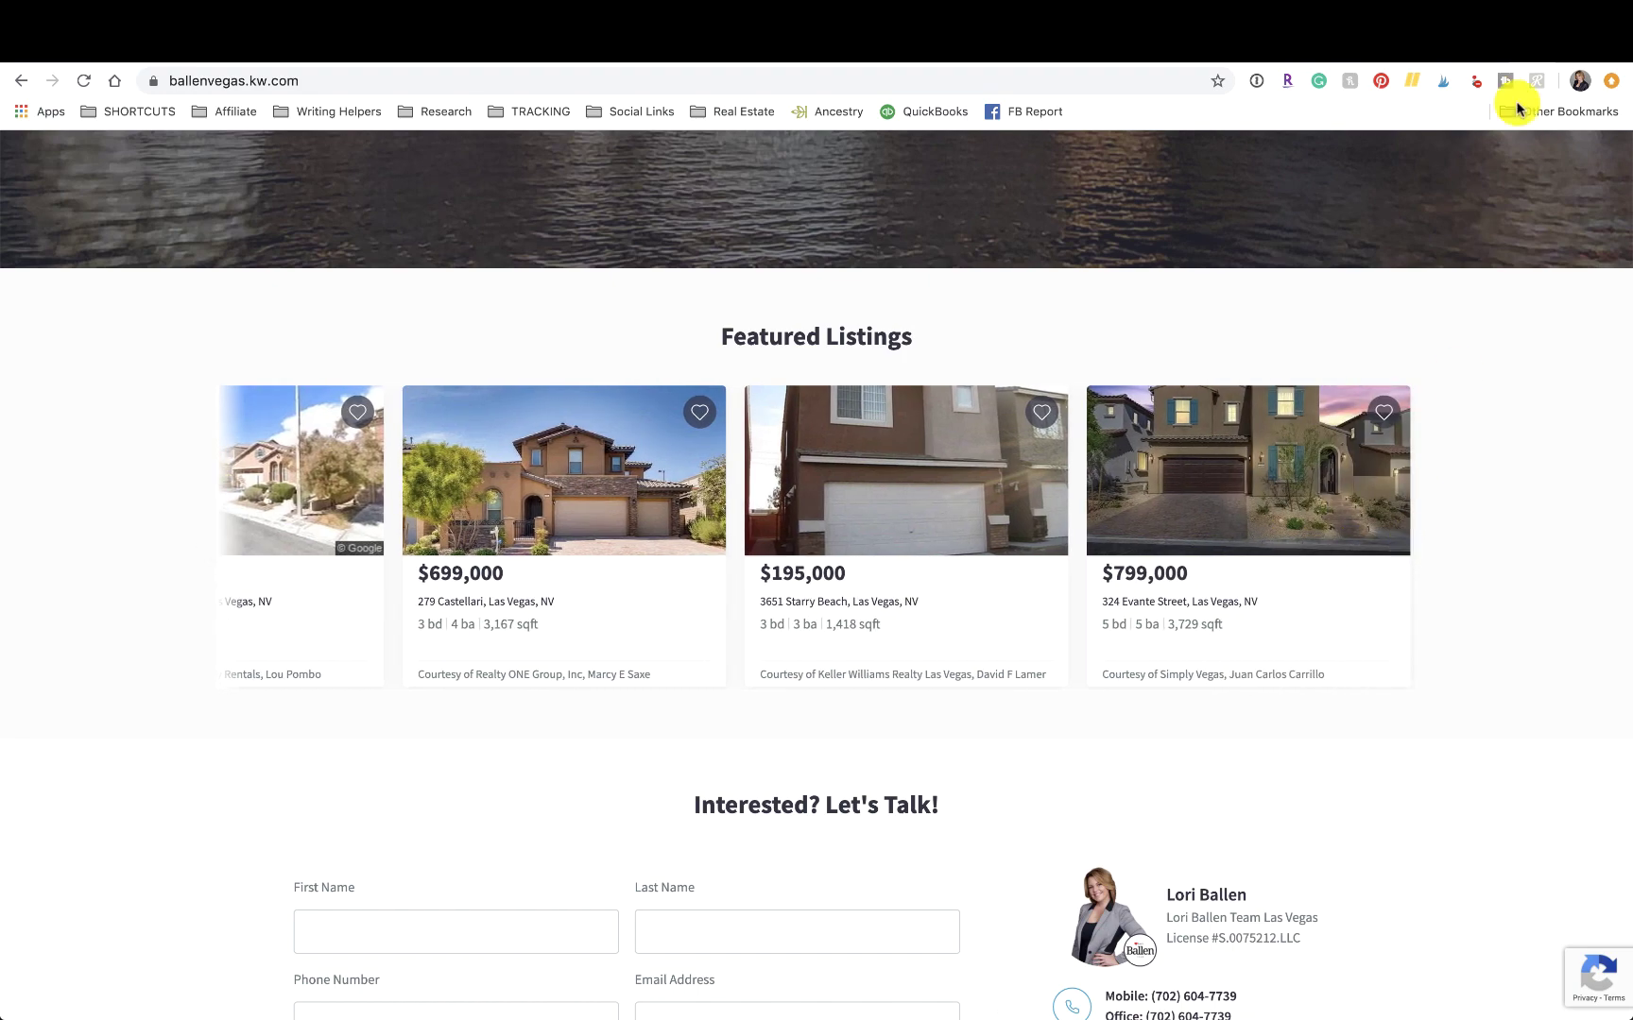
scroll(1549, 658, up, 5)
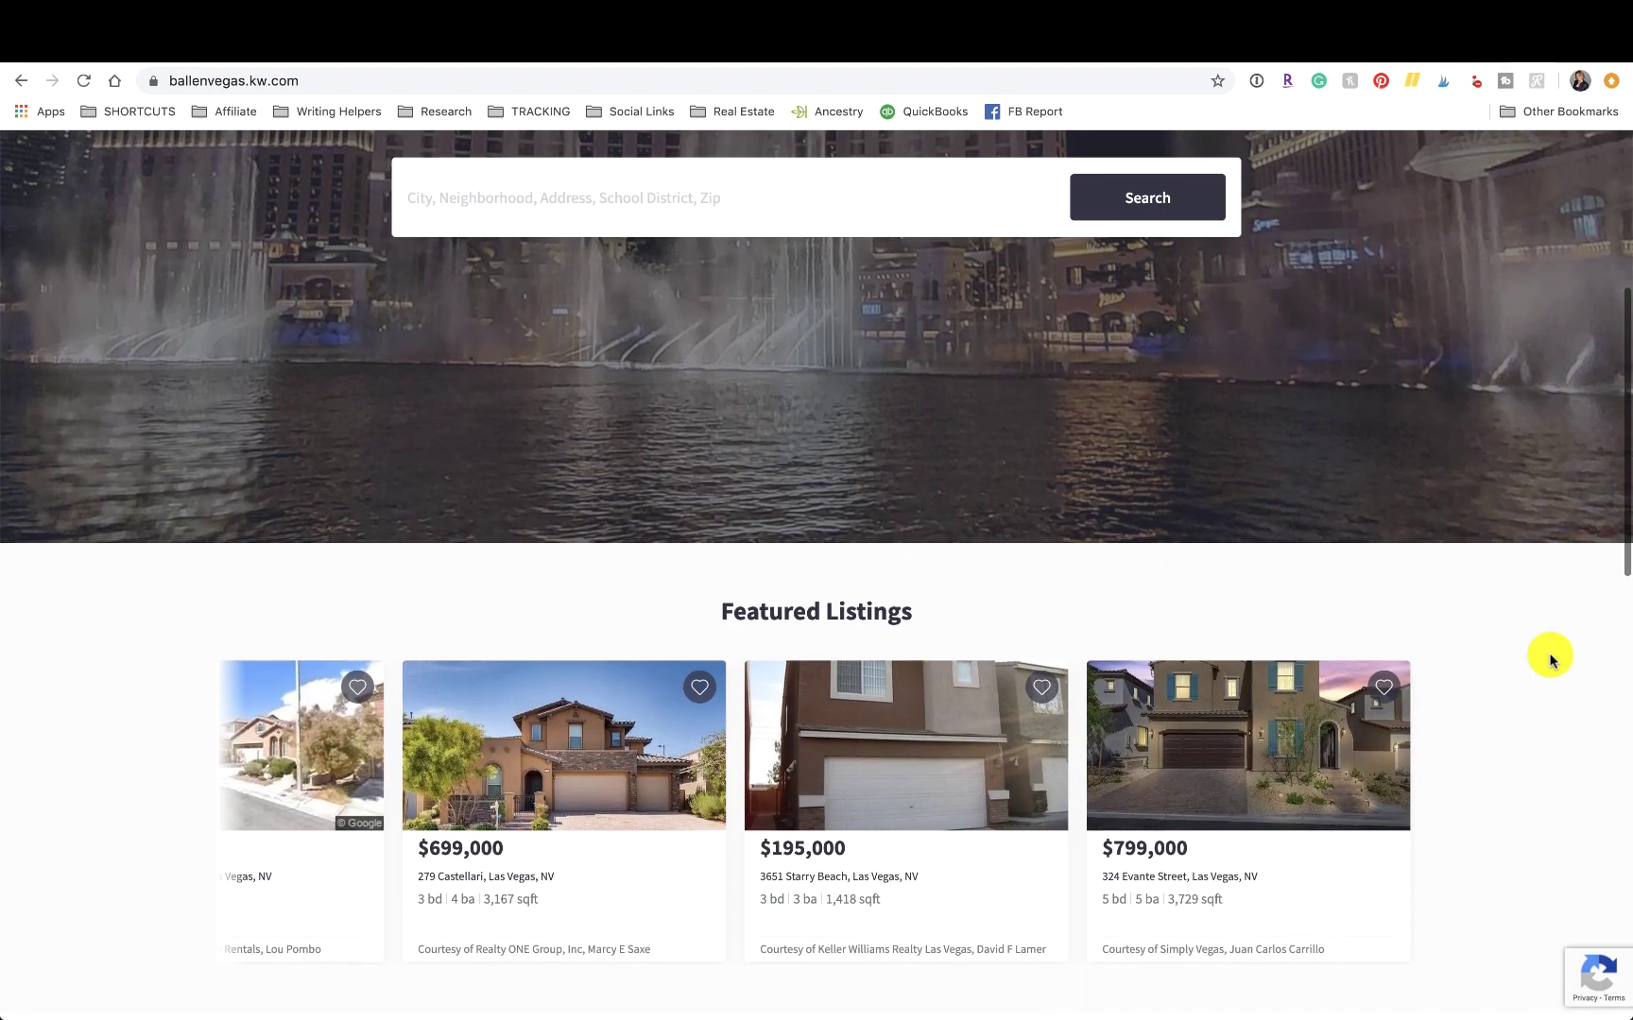
scroll(1550, 659, down, 3)
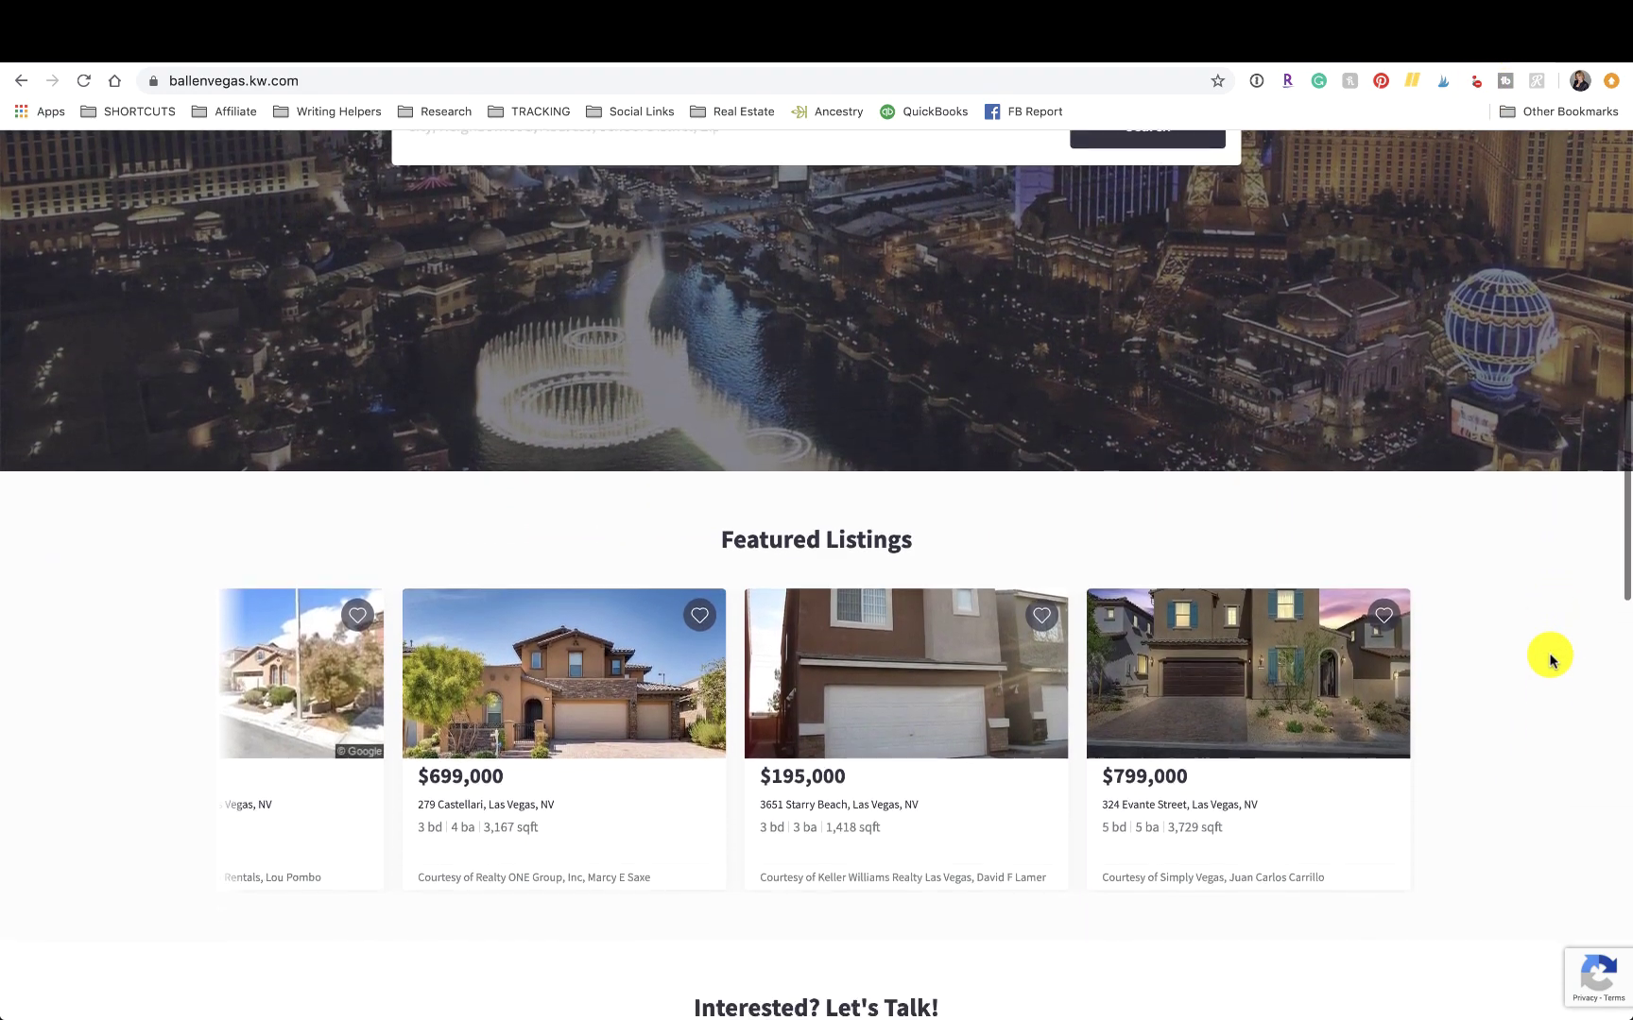